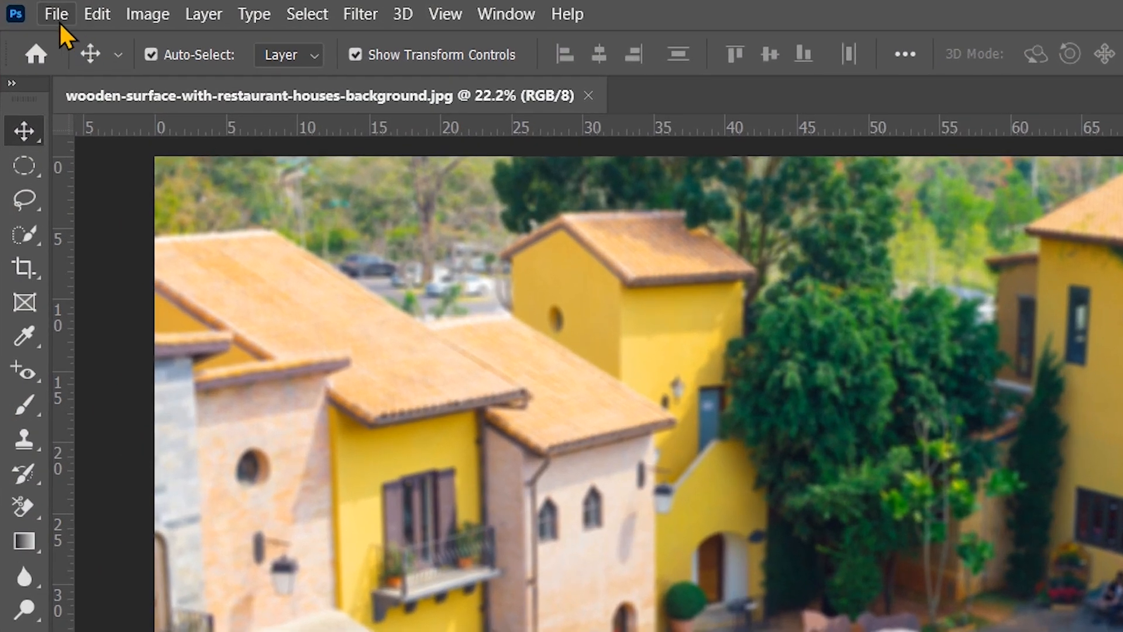
Step: Place green-apple-with-leaves.jpg as an embedded image in the restaurant houses document and commit it
click(58, 18)
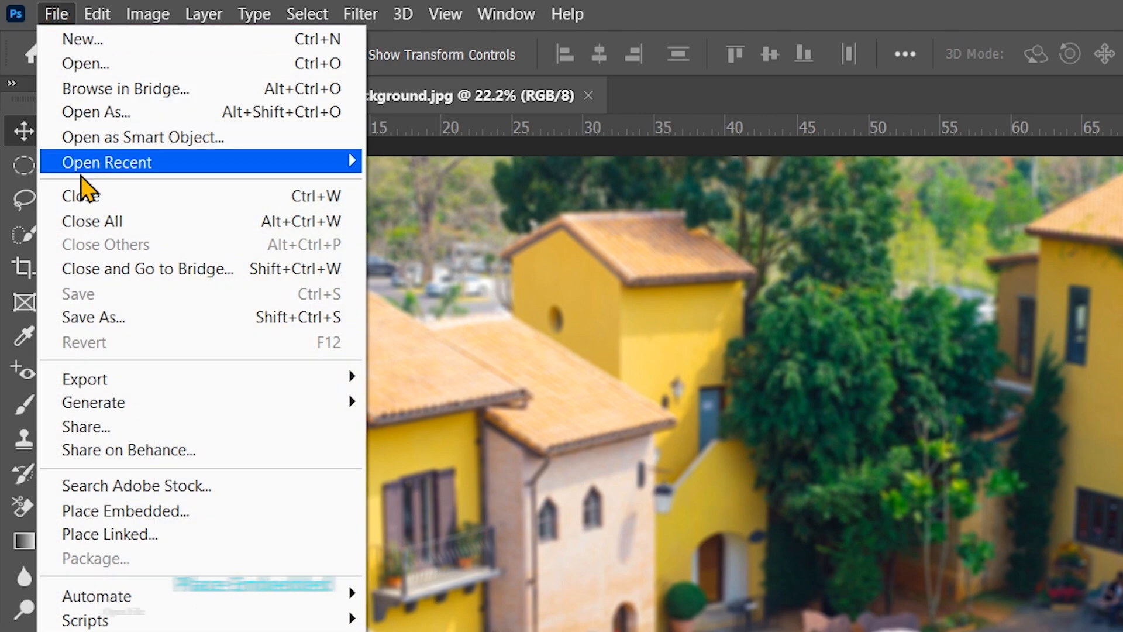
click(173, 512)
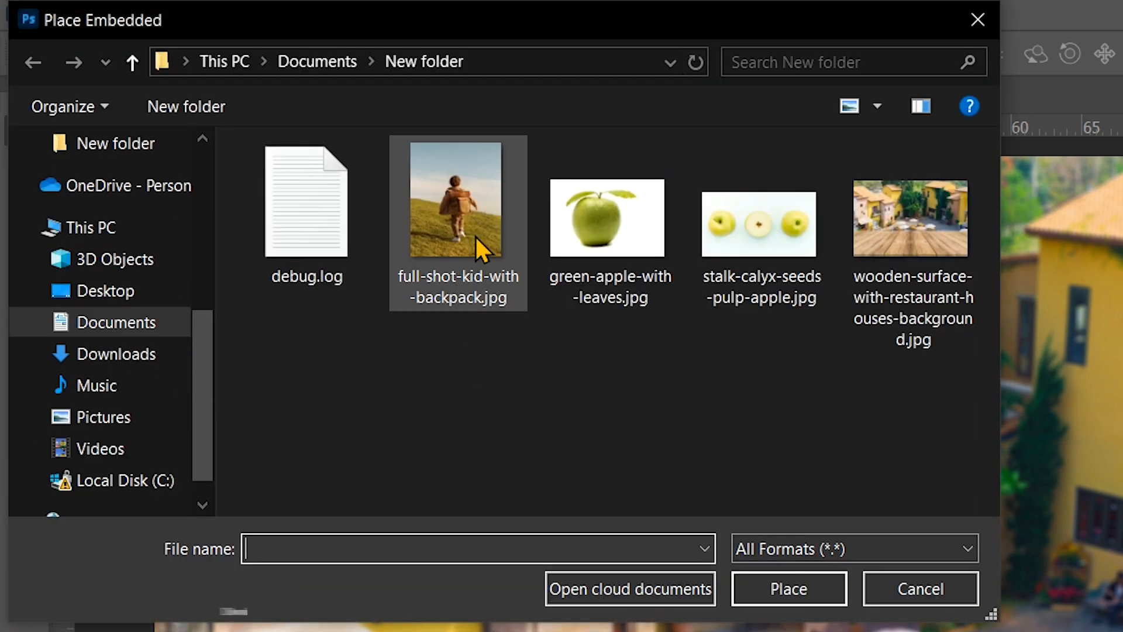
click(602, 234)
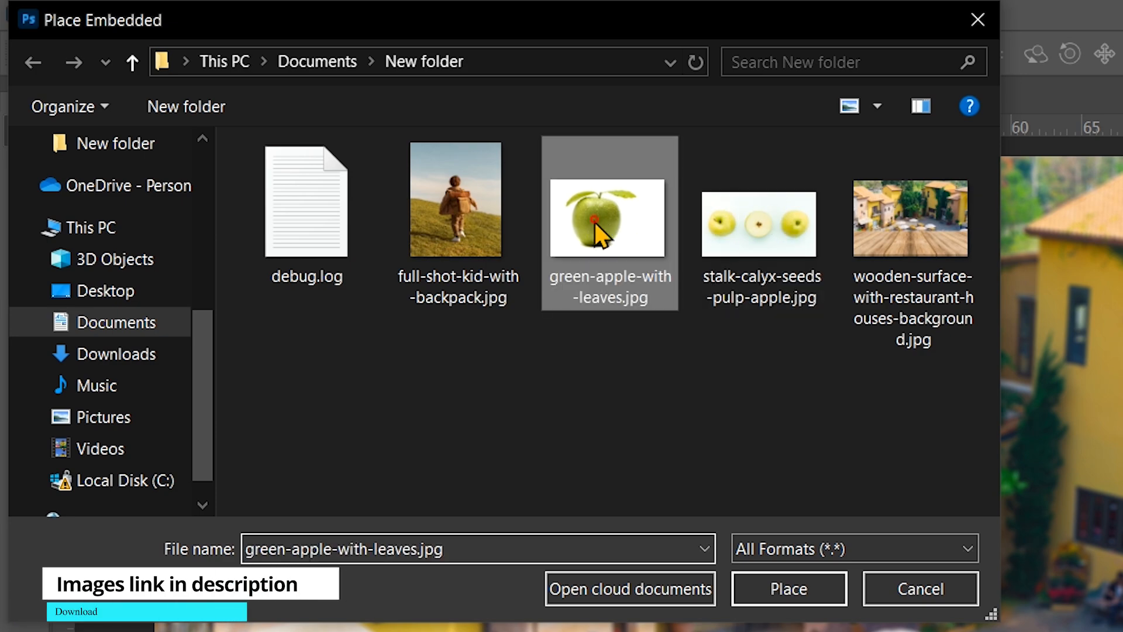
click(744, 598)
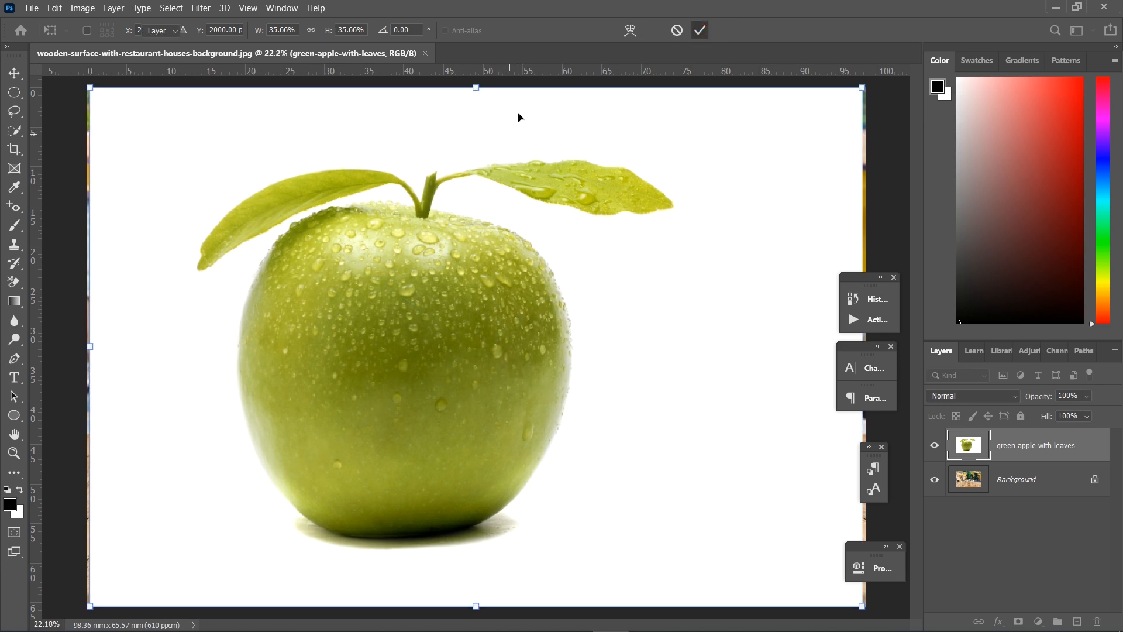
key(Return)
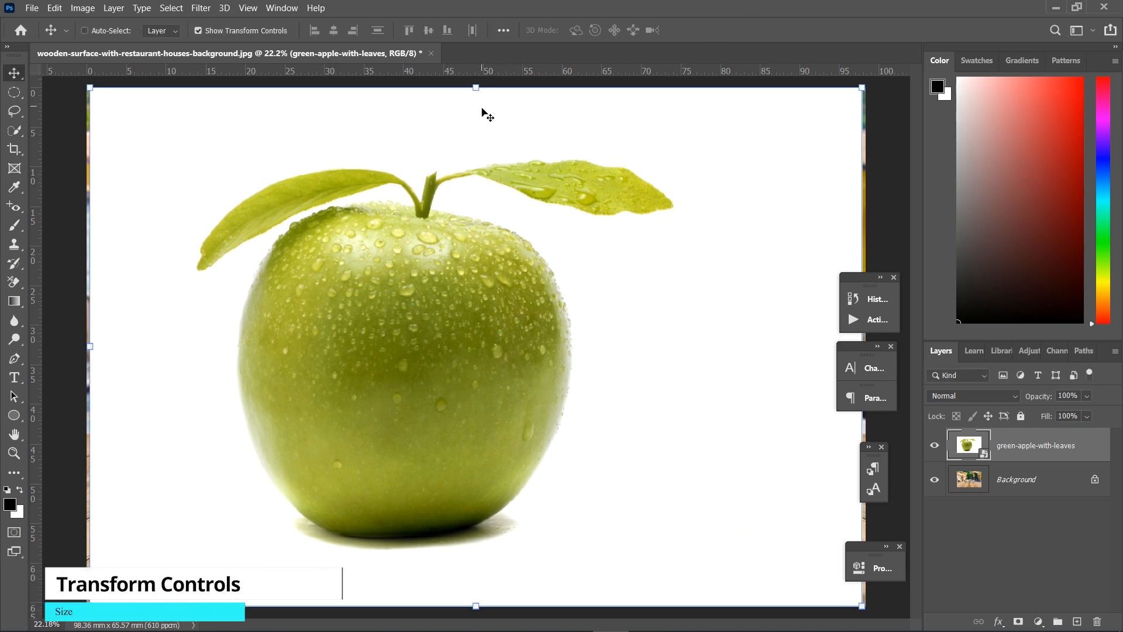
Step: Scale the placed apple image to 20% and position it so the apple stands near the middle of the wooden table
key(ctrl+t)
drag(476, 88, 468, 299)
drag(483, 395, 530, 372)
drag(522, 269, 516, 298)
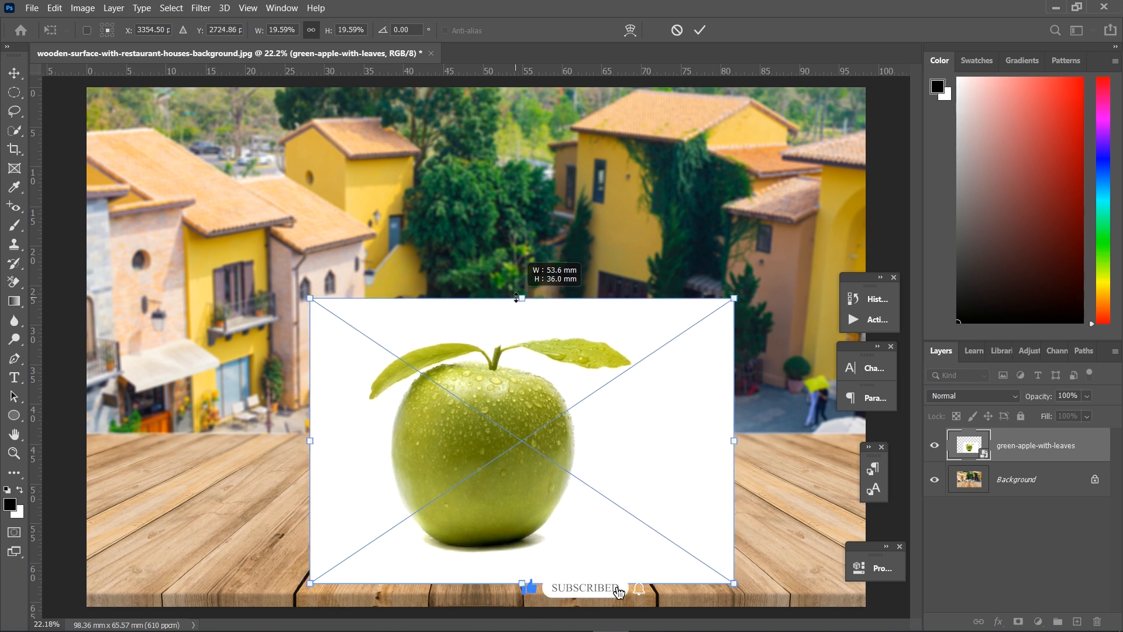
drag(499, 398, 496, 377)
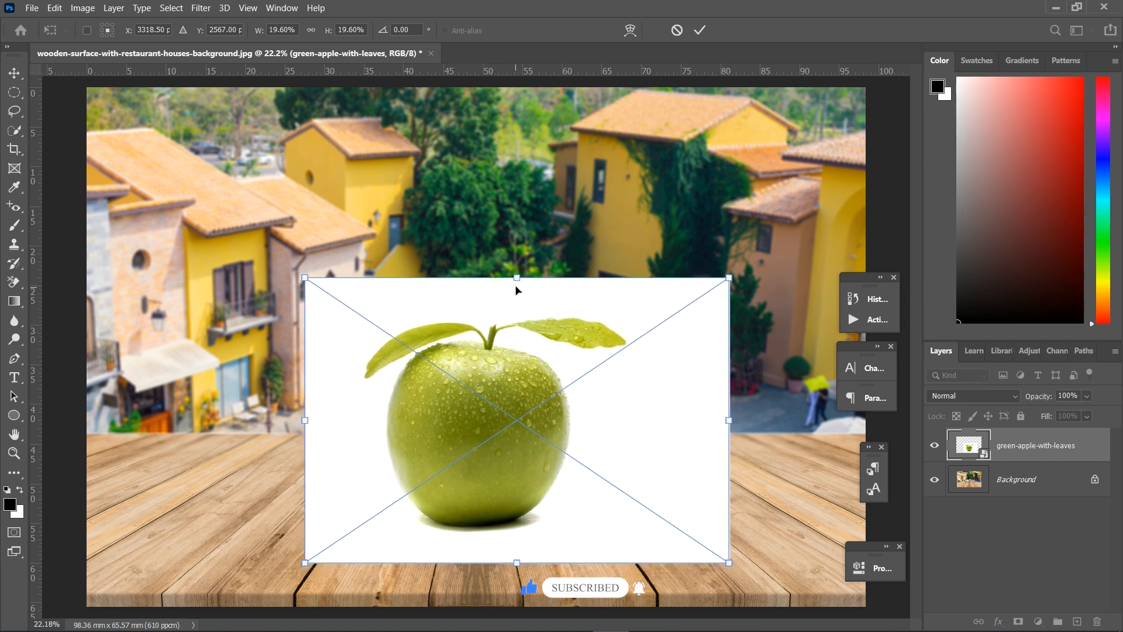
drag(515, 282, 514, 276)
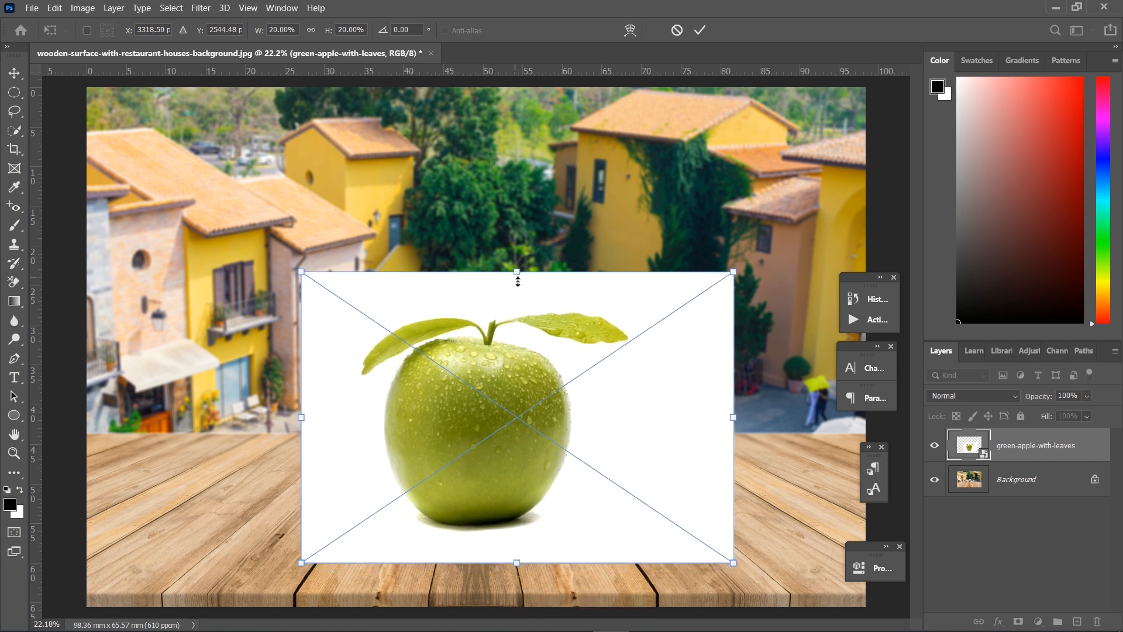
key(Return)
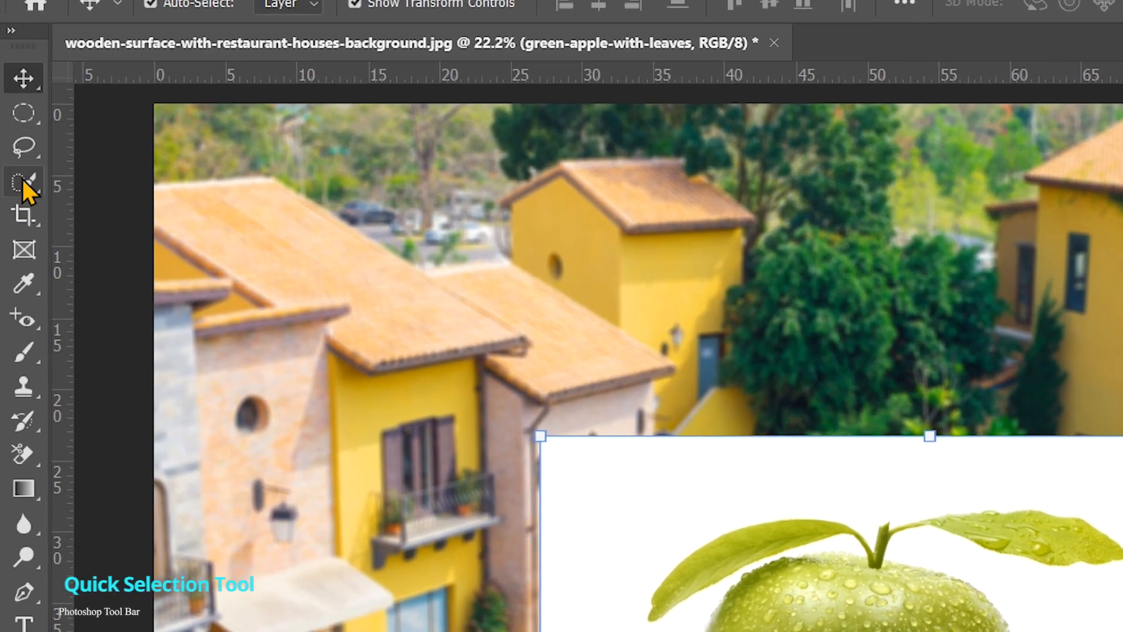
Step: Isolate the apple from its white background by selecting the subject and adding a layer mask from that selection
click(26, 180)
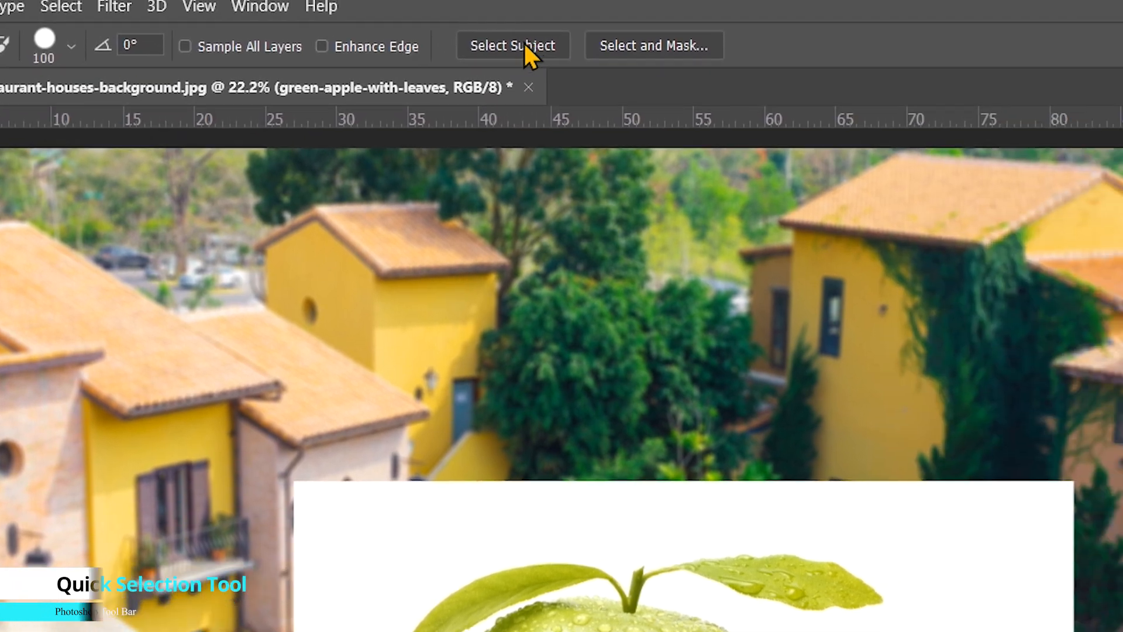
click(768, 2)
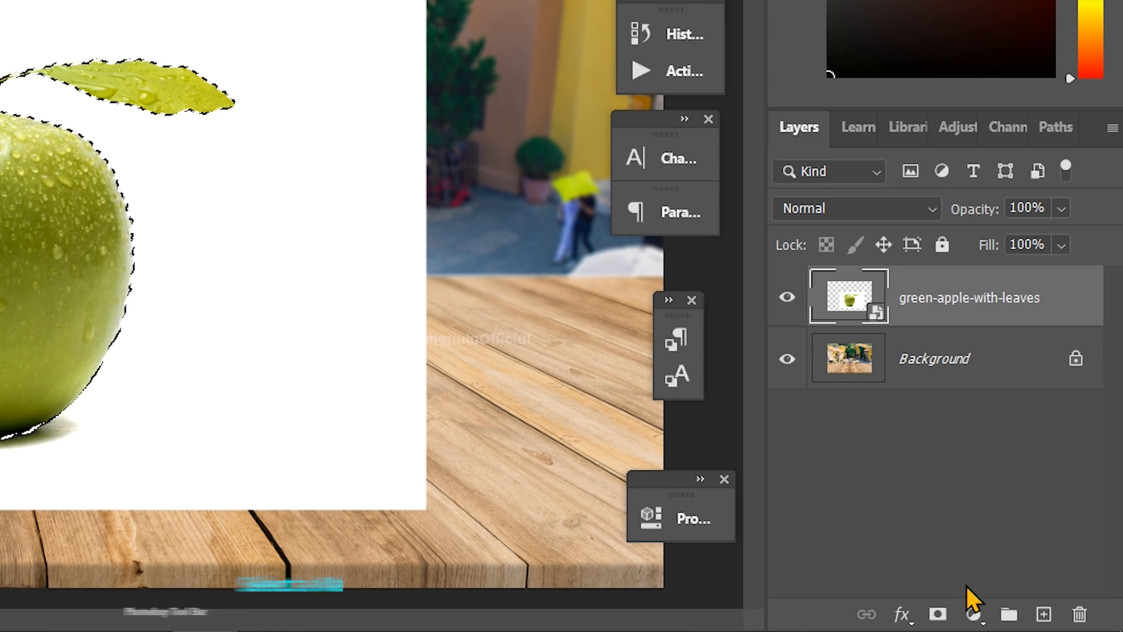
click(939, 614)
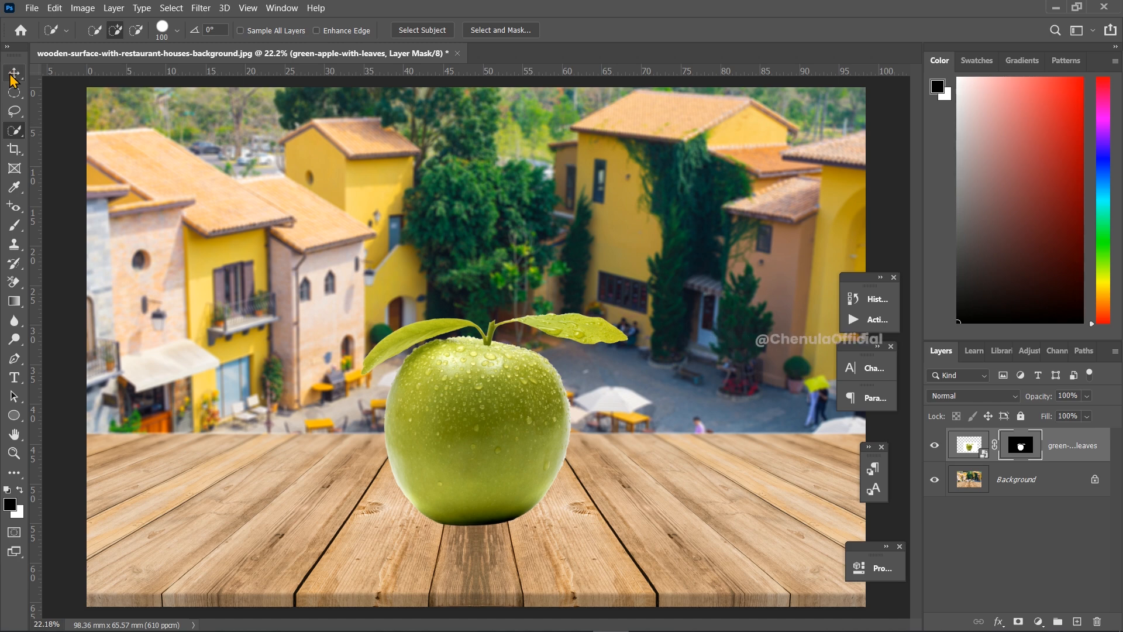
Step: Move the masked apple slightly upward on the wooden table and deselect its layer
click(14, 75)
mouse_move(483, 467)
mouse_down()
mouse_move(520, 455)
mouse_move(476, 453)
mouse_up()
scroll(512, 461, up, 3)
scroll(512, 453, down, 4)
click(757, 534)
scroll(492, 419, up, 2)
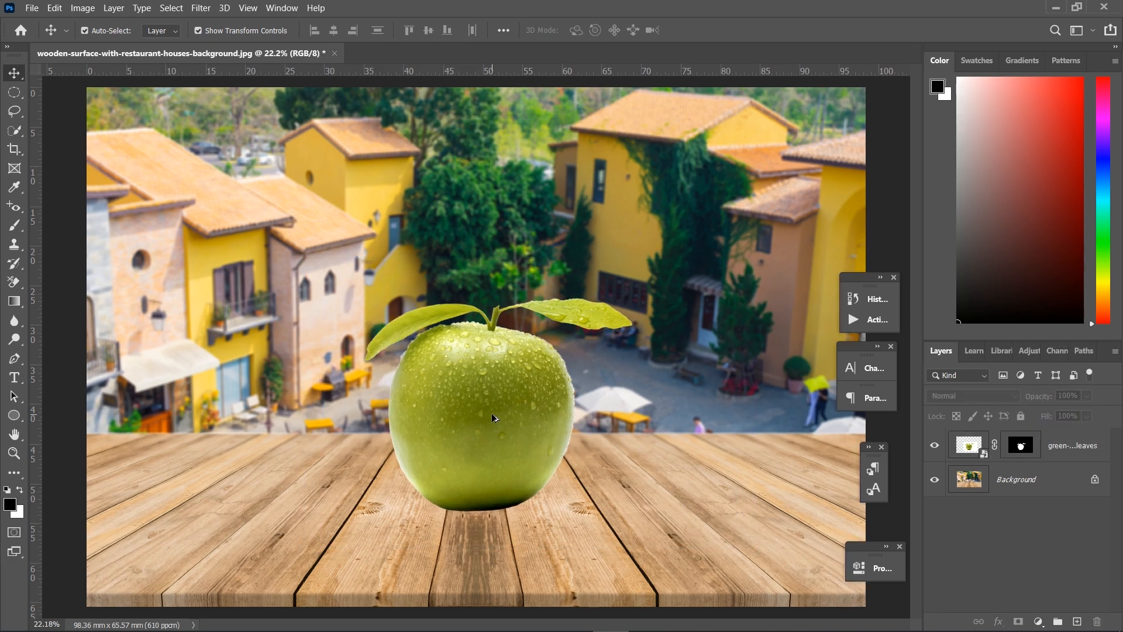
Step: Select the apple's outline as the subject on its layer, then switch to the Rectangular Marquee Tool
click(970, 450)
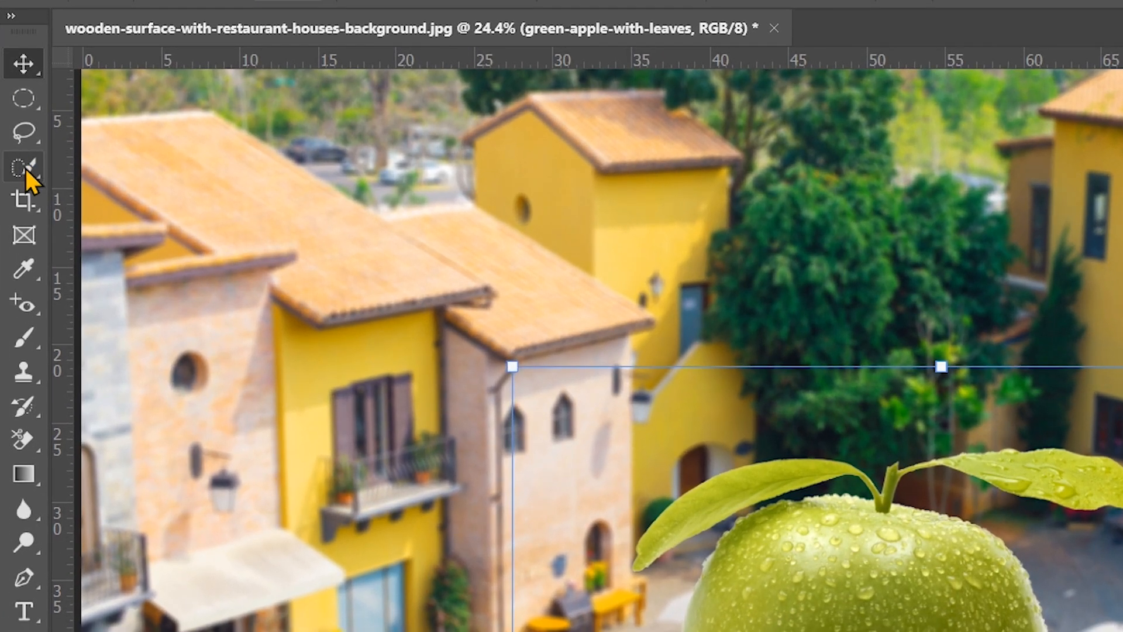
click(25, 168)
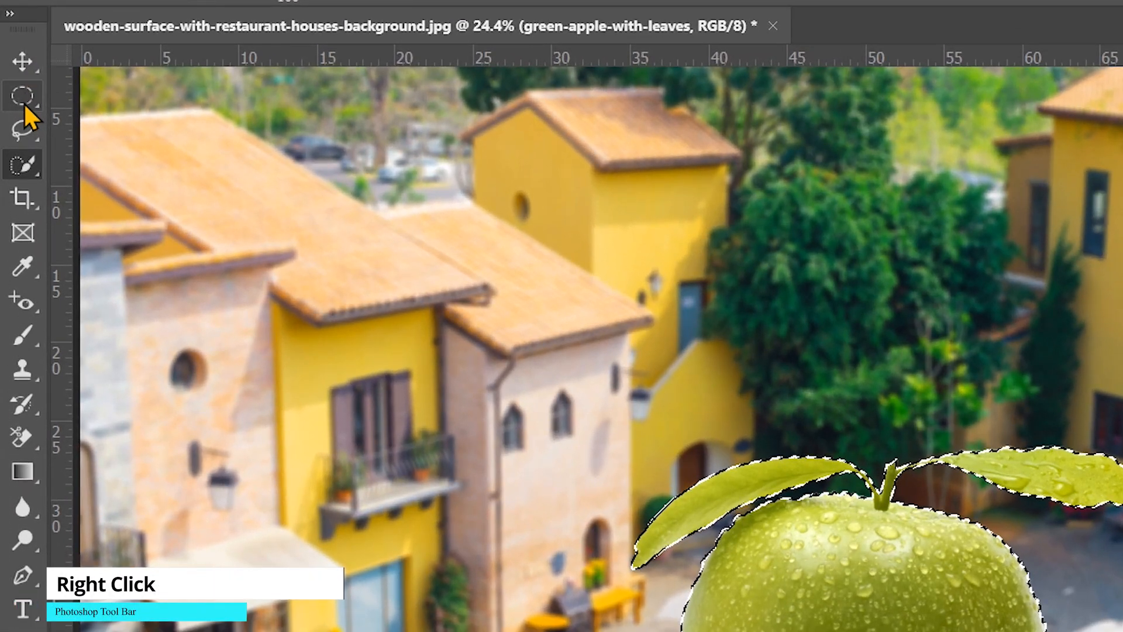
click(23, 94)
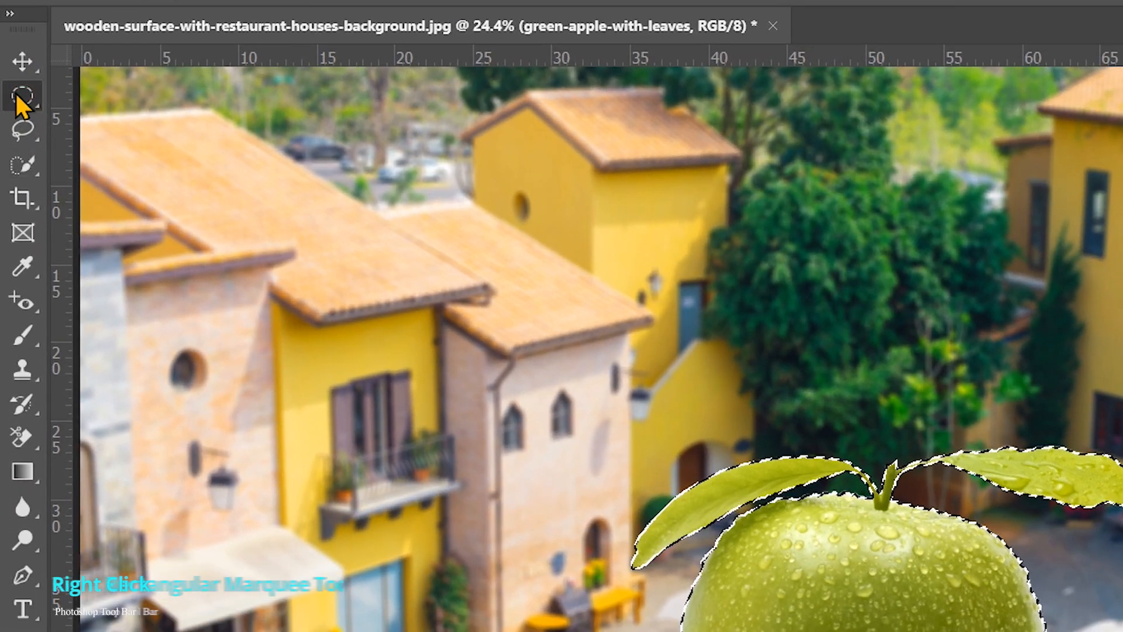
right_click(17, 98)
click(99, 97)
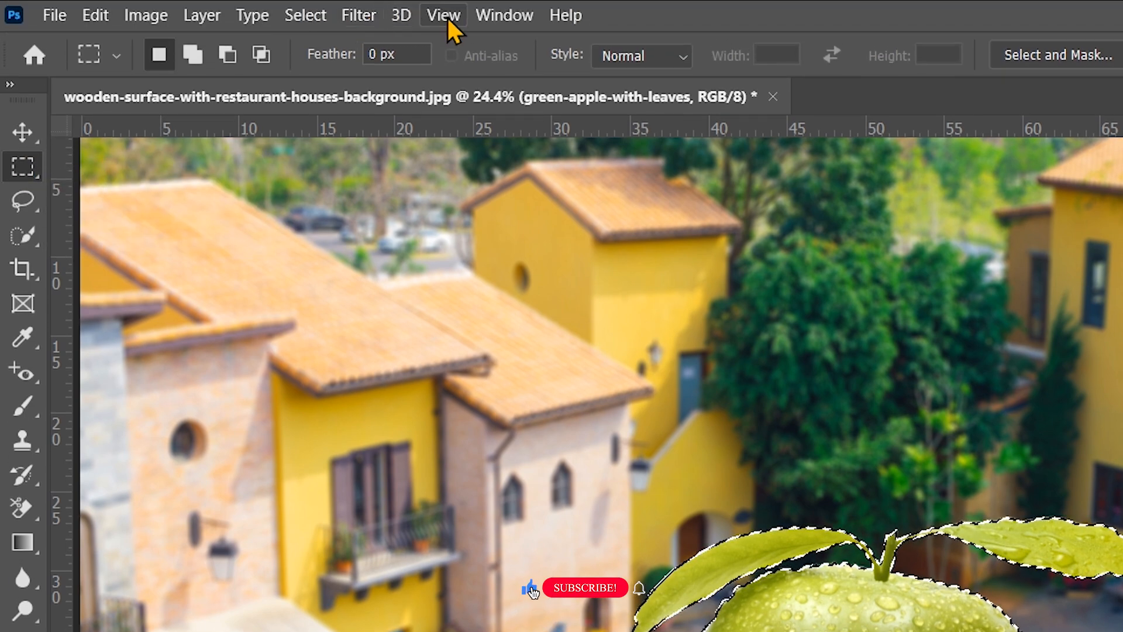
Step: Make sure the rulers are shown and place a horizontal guide across the apple, just below the table's back edge
click(443, 15)
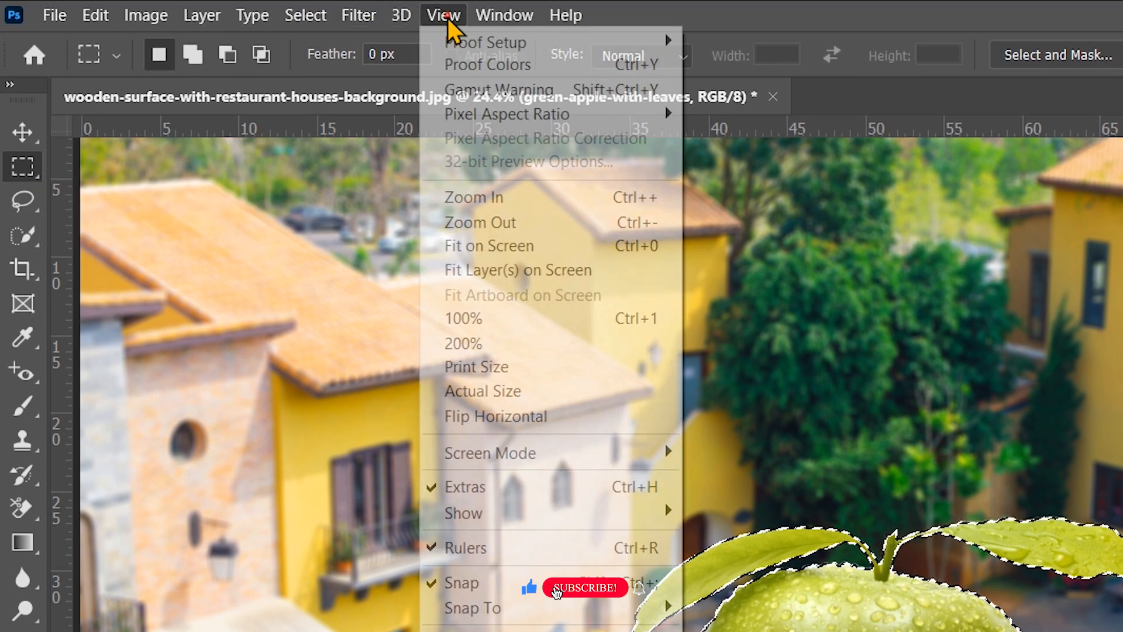
click(514, 546)
click(460, 18)
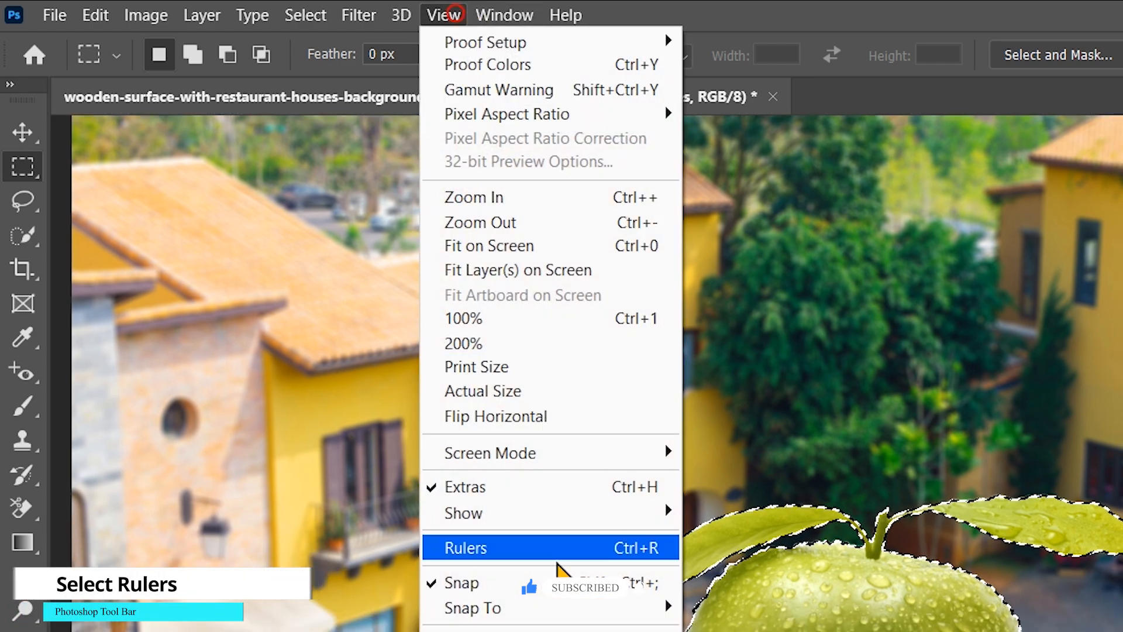
click(556, 549)
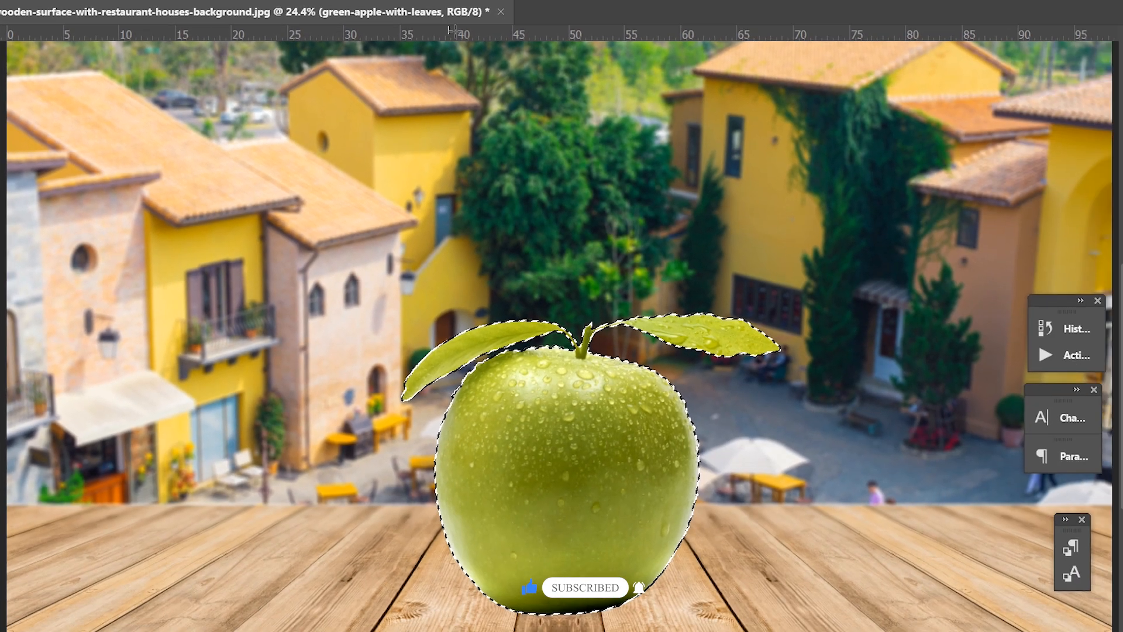
drag(572, 34, 579, 517)
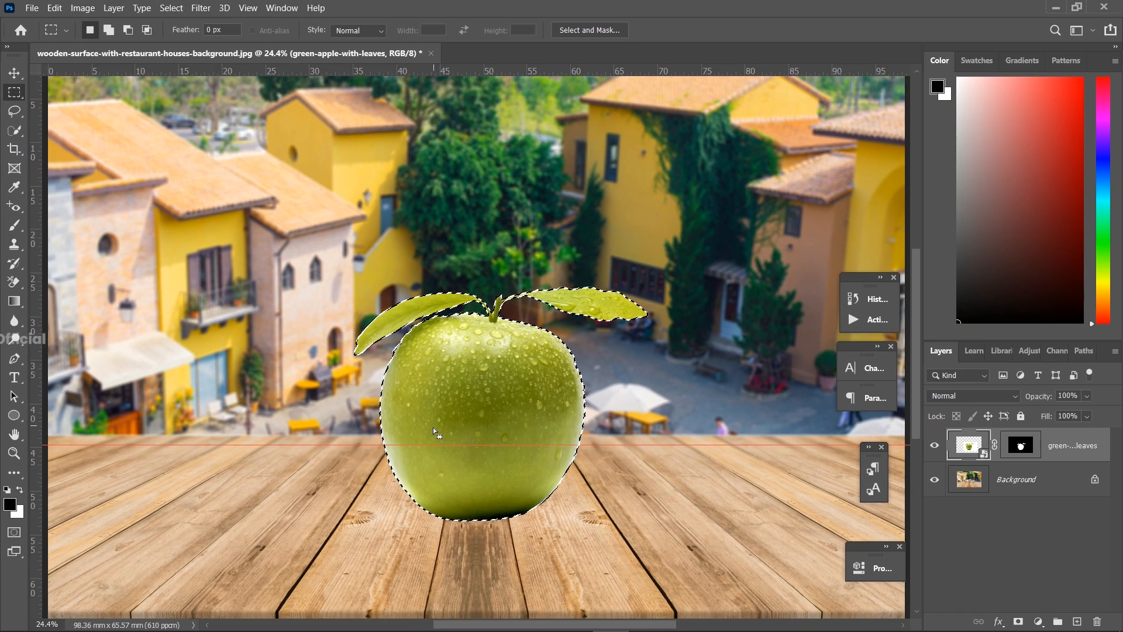
Step: Subtract the part of the apple below the guide from the selection with a rectangular marquee
scroll(416, 482, up, 4)
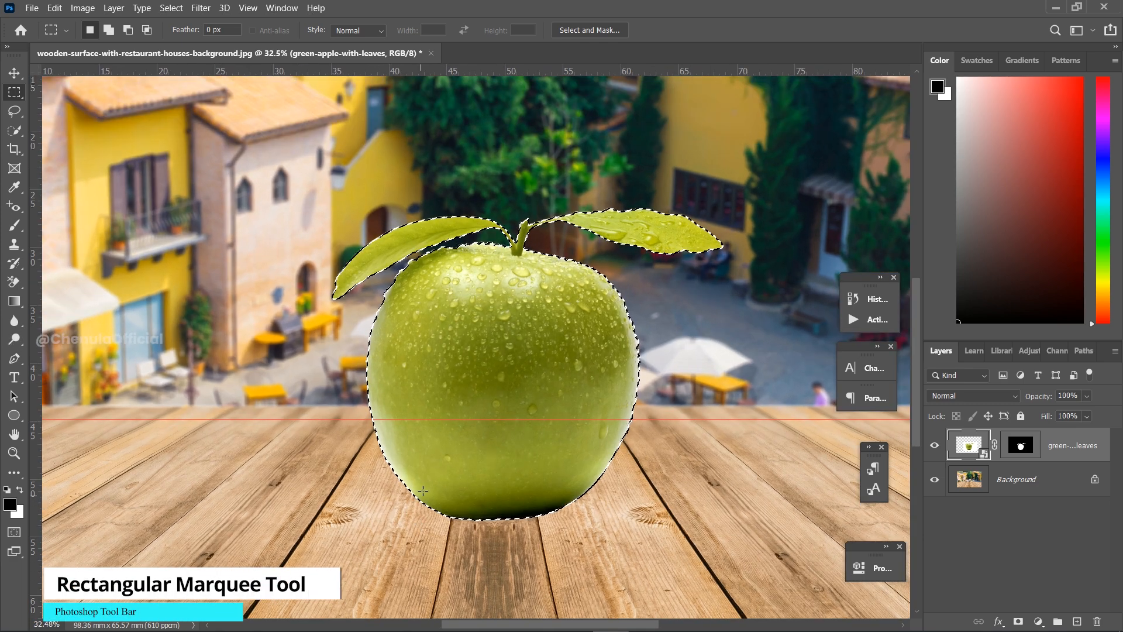
scroll(419, 486, down, 1)
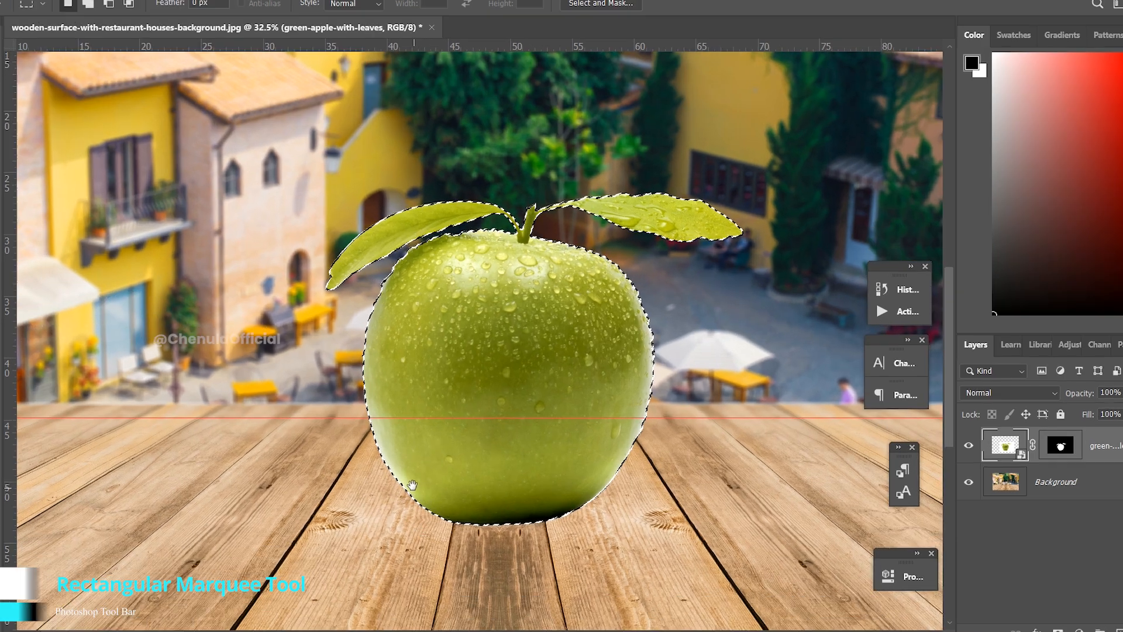
scroll(404, 535, up, 1)
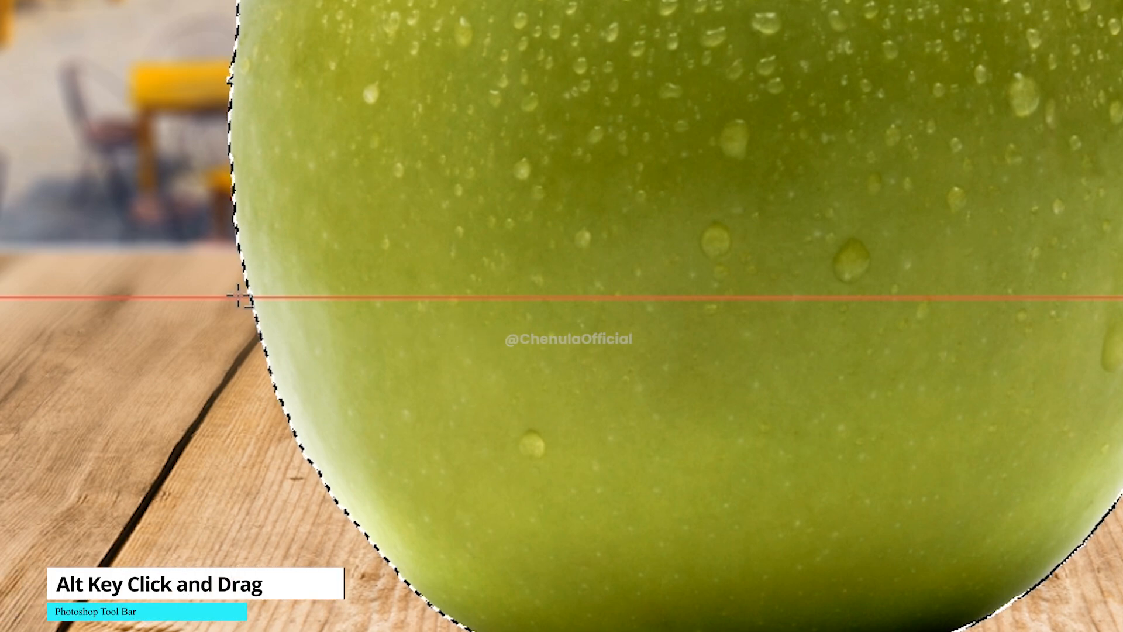
drag(232, 296, 1097, 631)
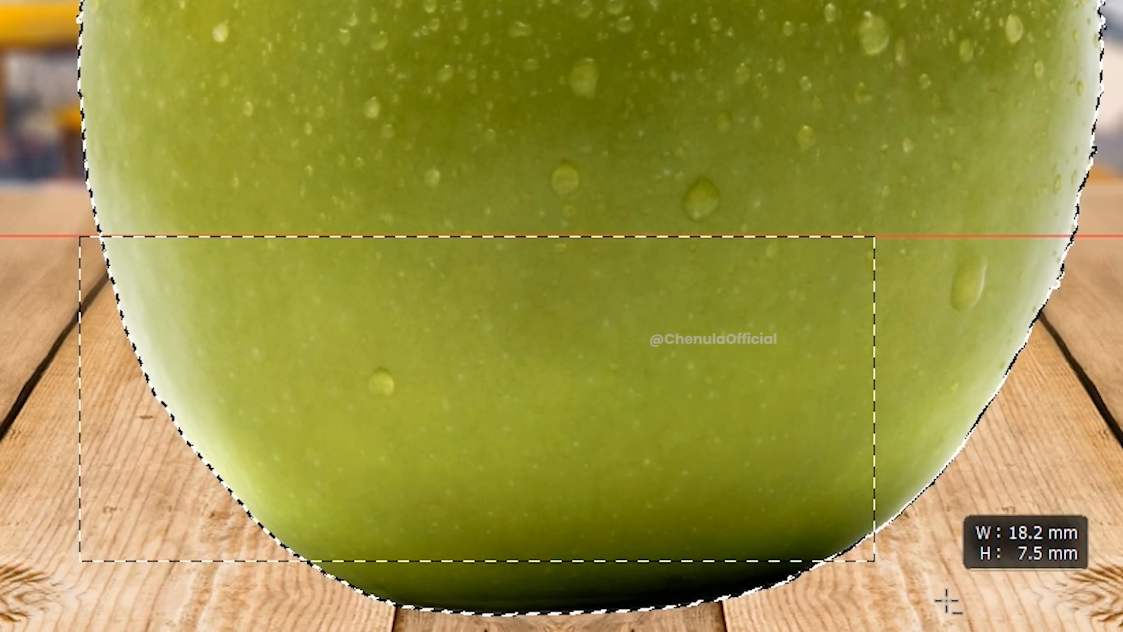
drag(946, 601, 1092, 631)
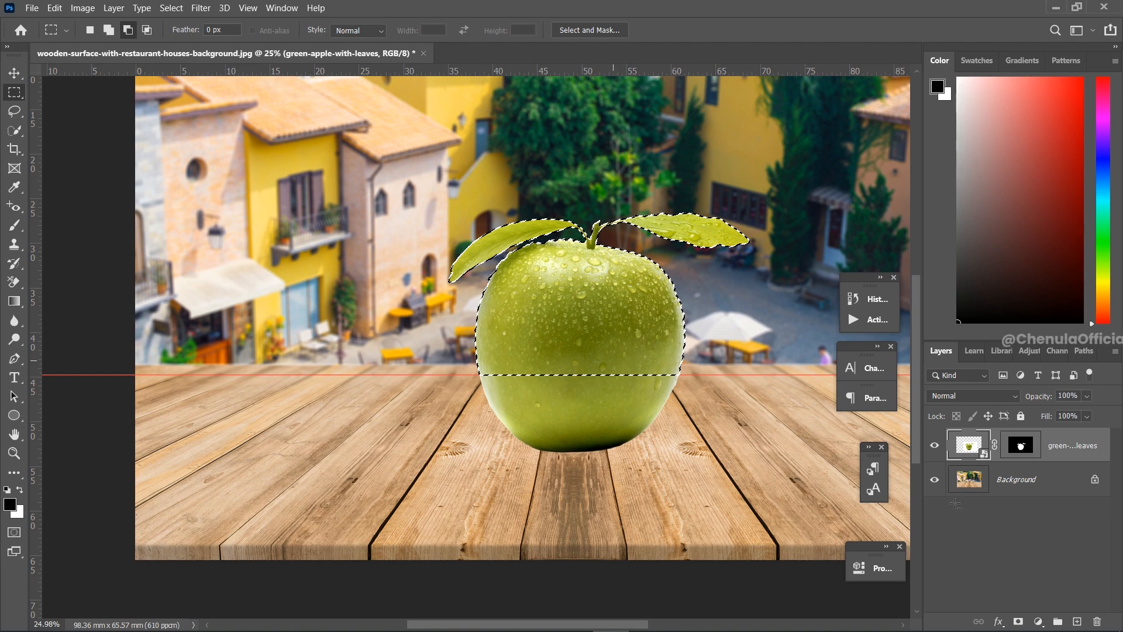
scroll(638, 404, down, 3)
scroll(638, 404, up, 3)
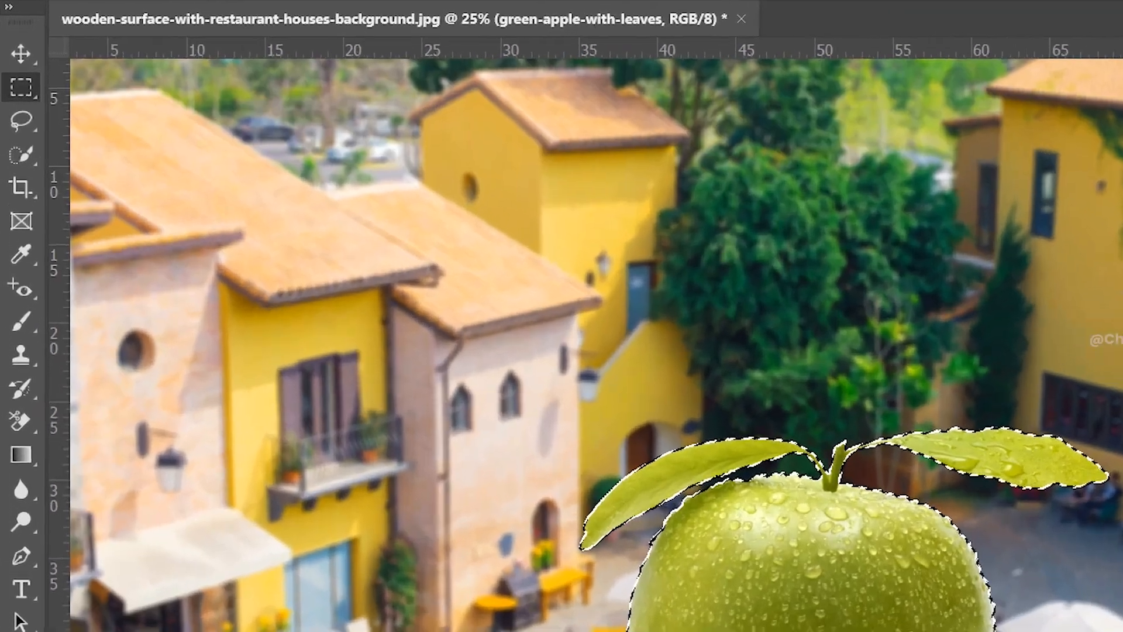
scroll(869, 629, down, 1)
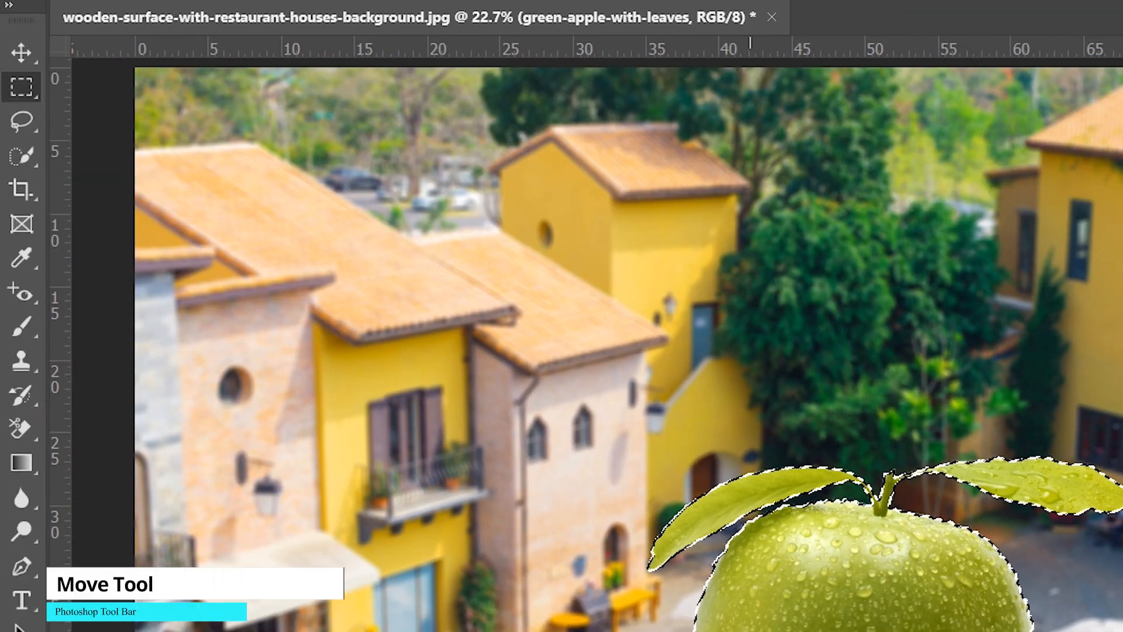
Step: Duplicate the selected upper part of the apple onto a new layer and check it by toggling layer visibility
click(22, 62)
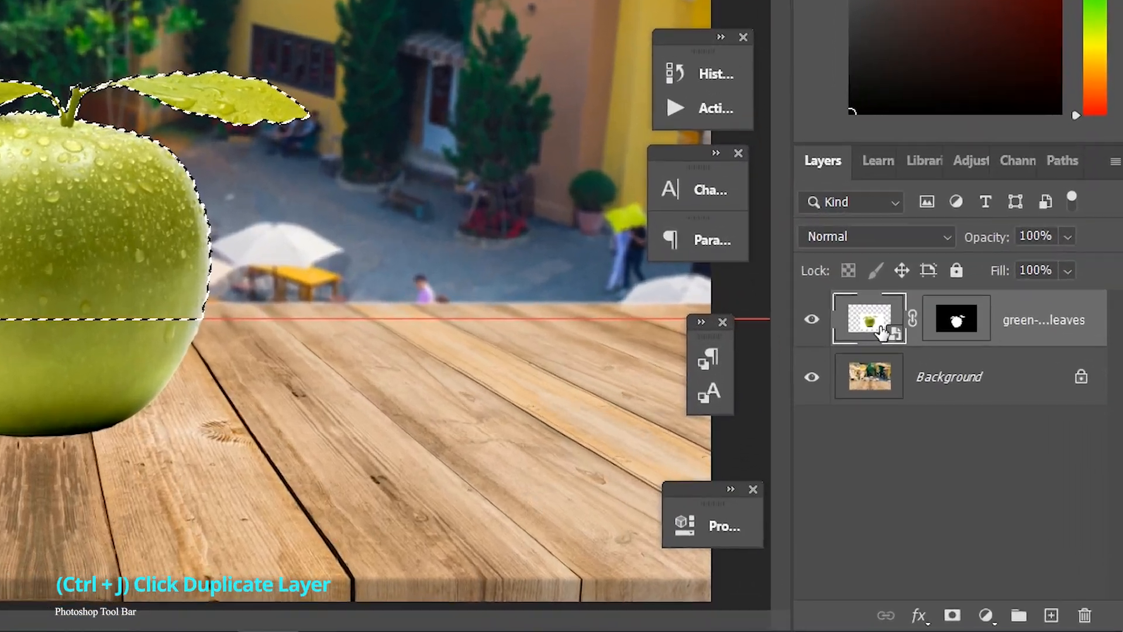
key(ctrl+j)
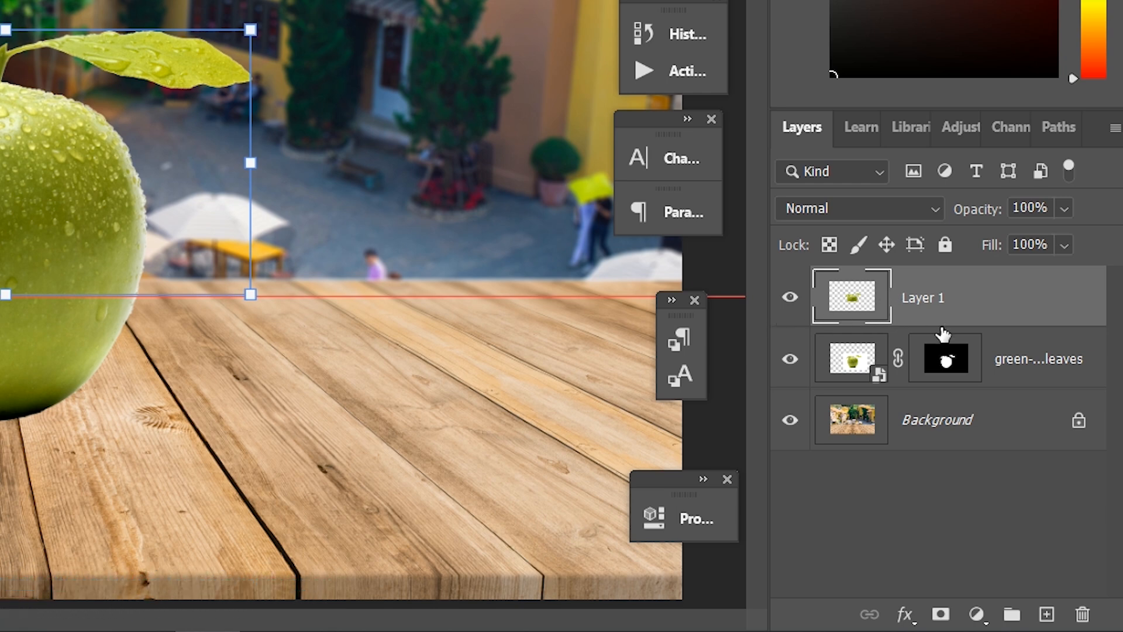
click(790, 362)
click(789, 300)
click(789, 299)
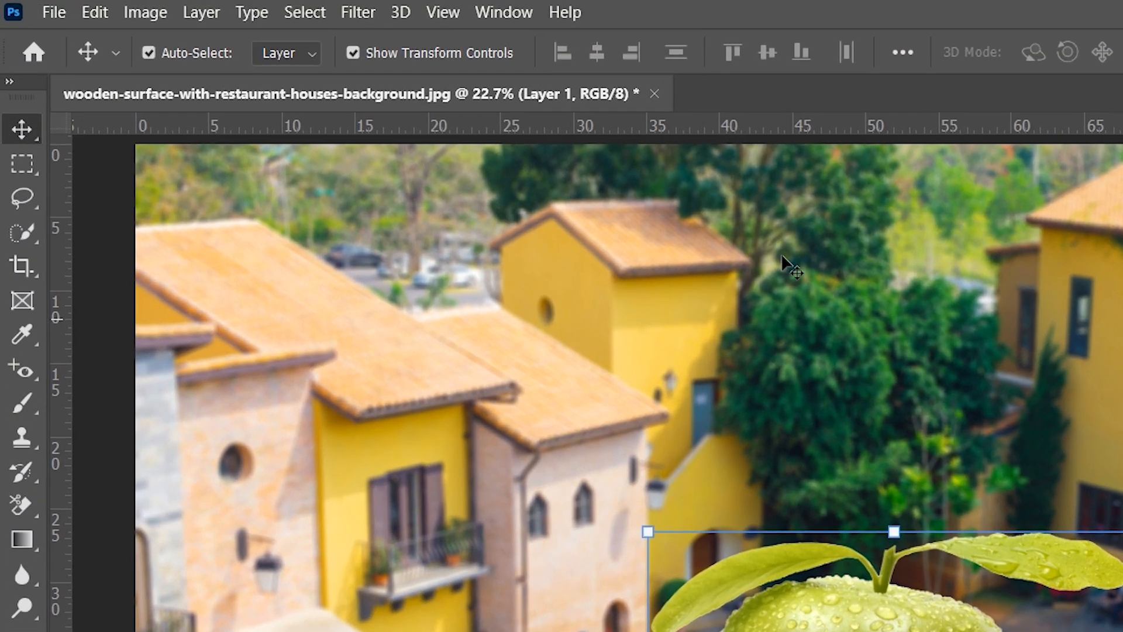
Step: Desaturate the new layer containing the upper part of the apple
click(165, 15)
mouse_move(225, 73)
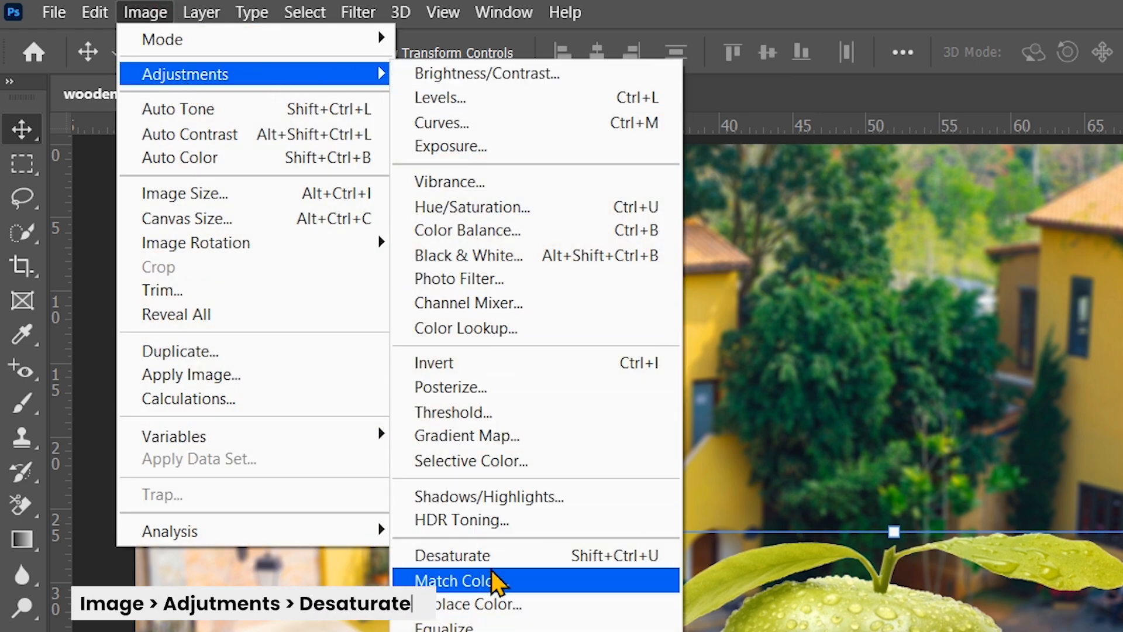
click(587, 556)
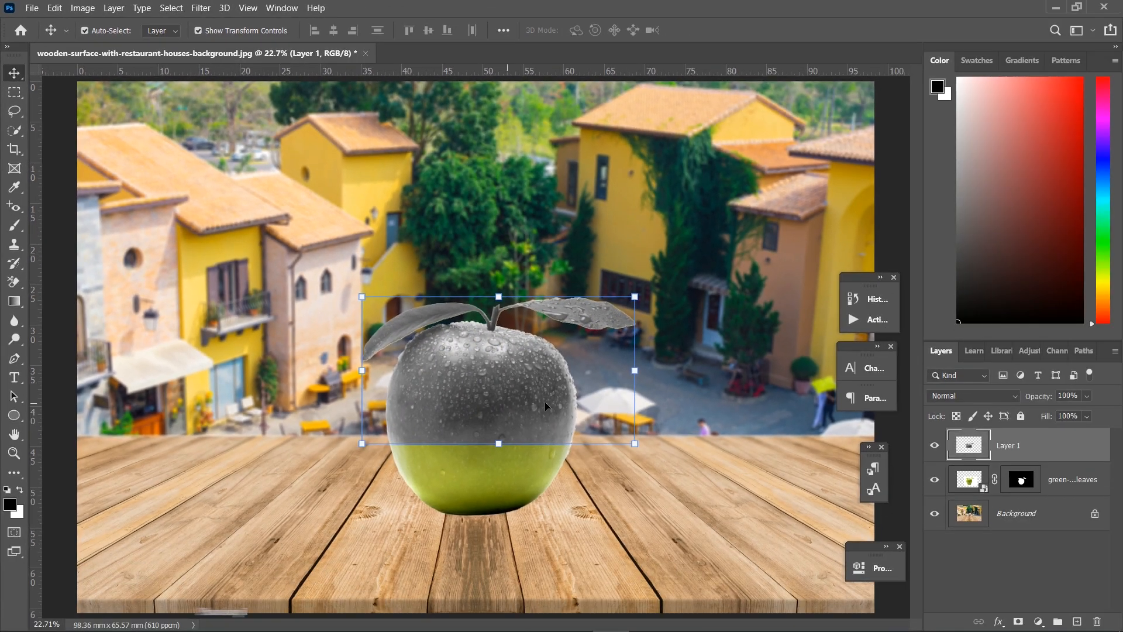
Step: Darken the grayscale apple layer with Levels, using input values 95, 1 and 220
key(ctrl+l)
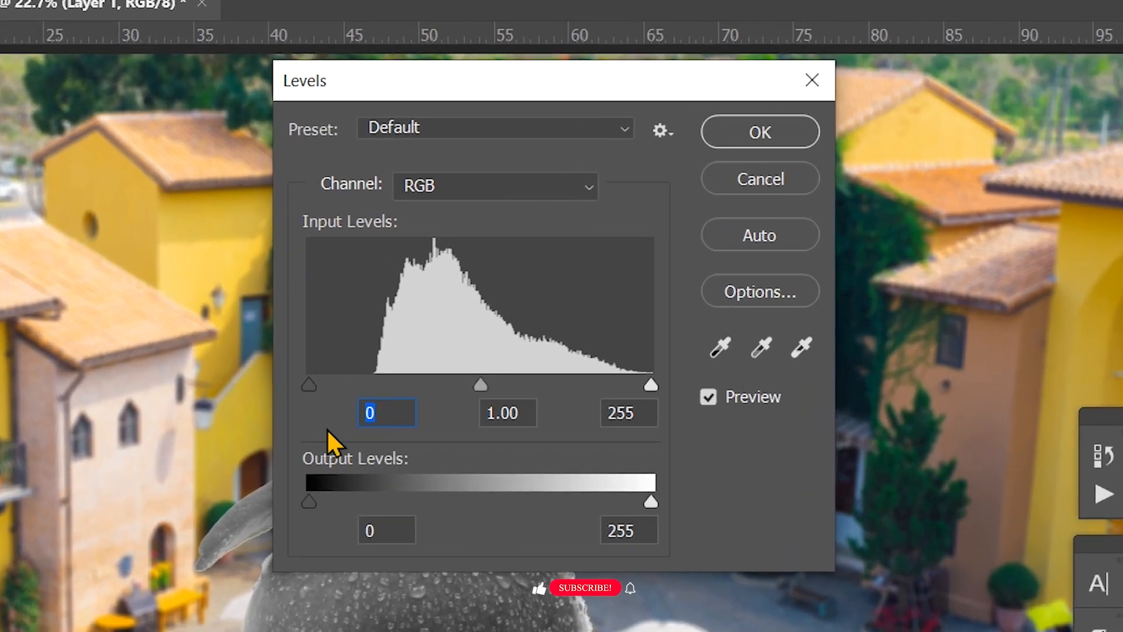
text(2)
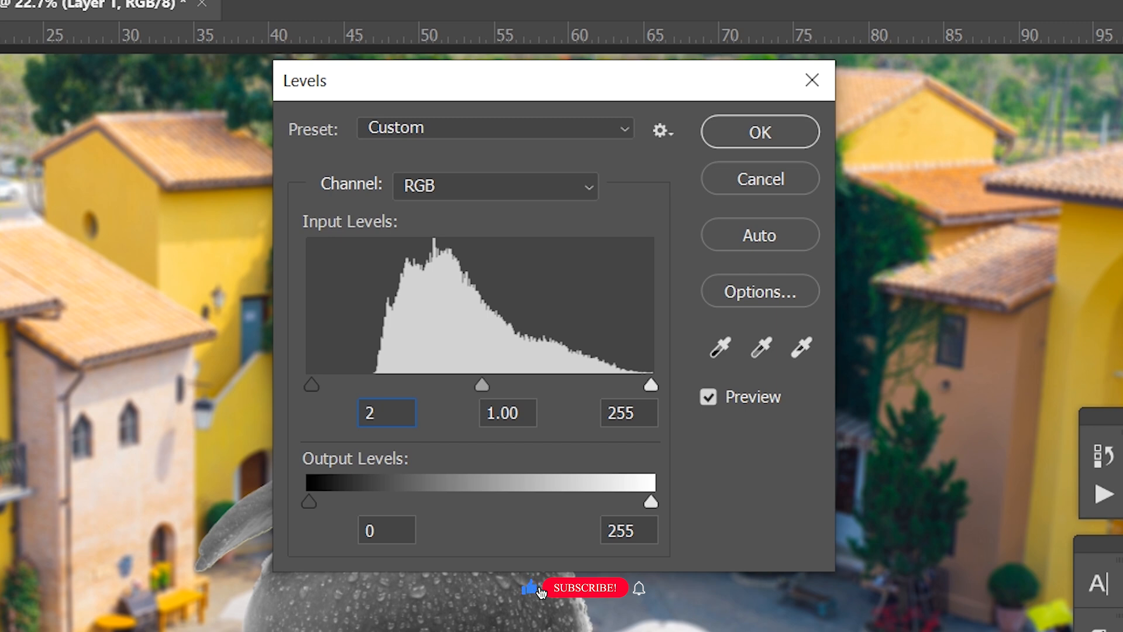
text(95)
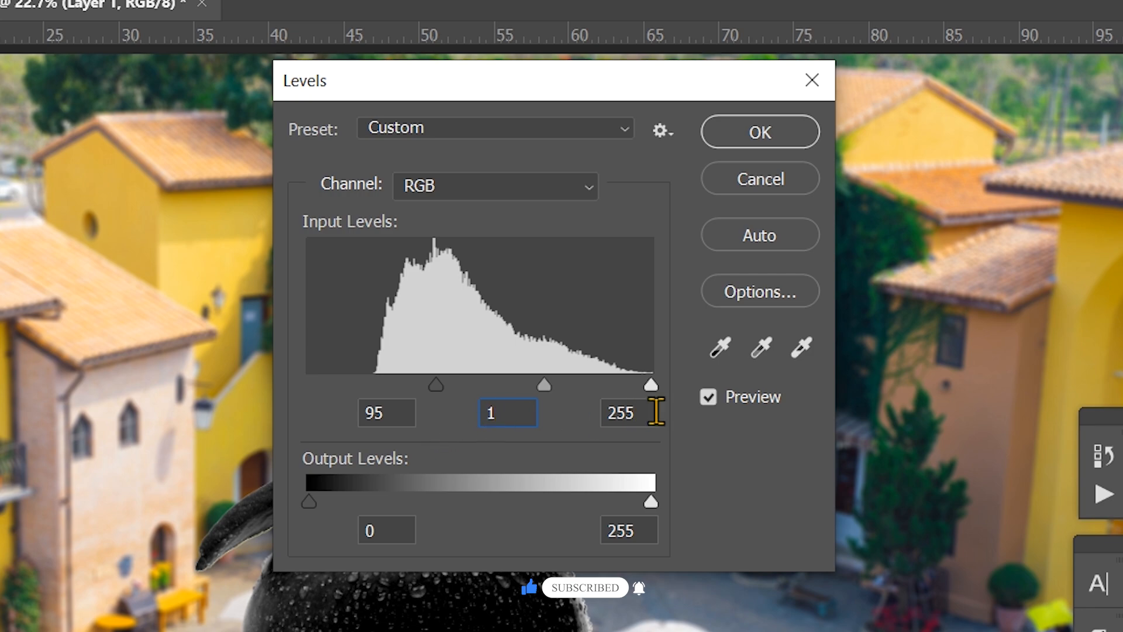
text(2)
text(0)
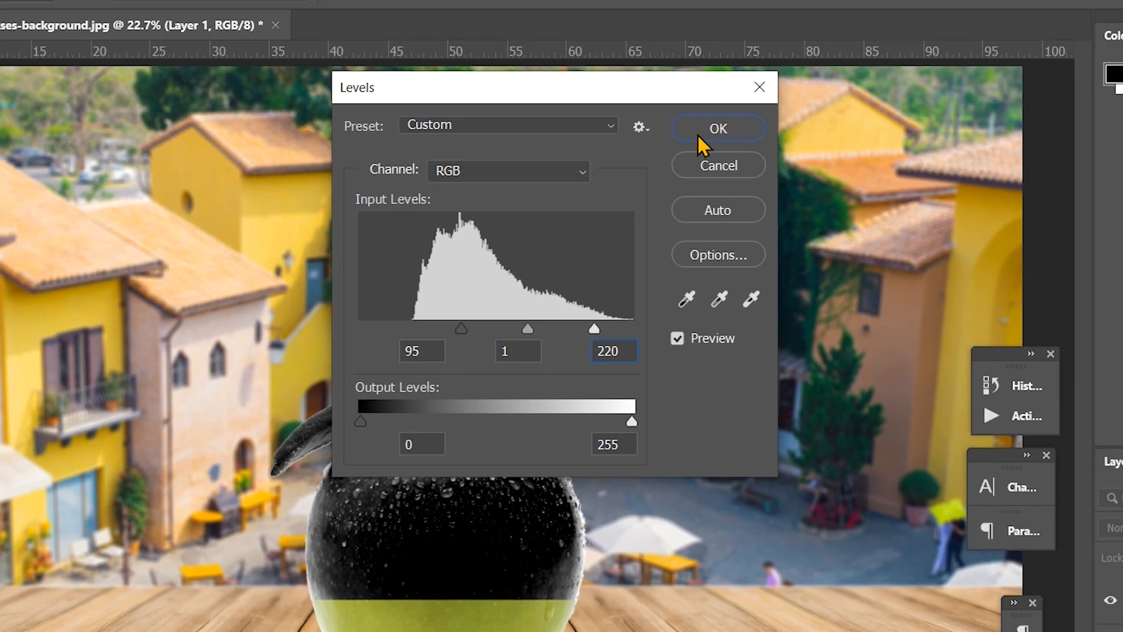
click(760, 132)
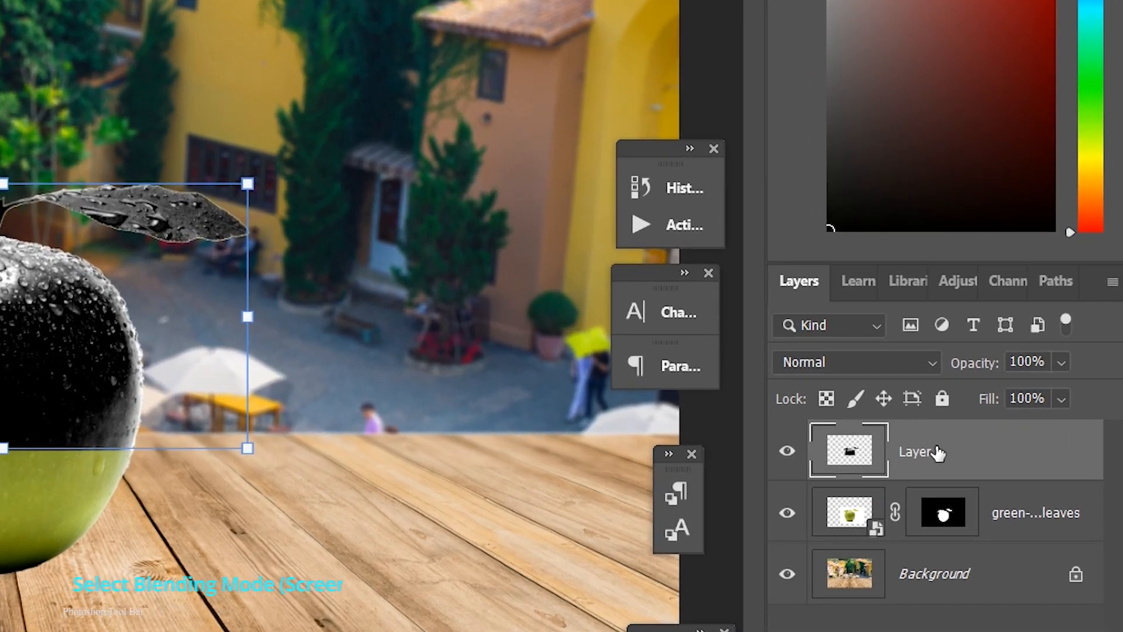
Step: Set the grayscale layer's blend mode to Screen and check the glass effect by toggling the green apple layer's visibility
click(923, 365)
click(918, 349)
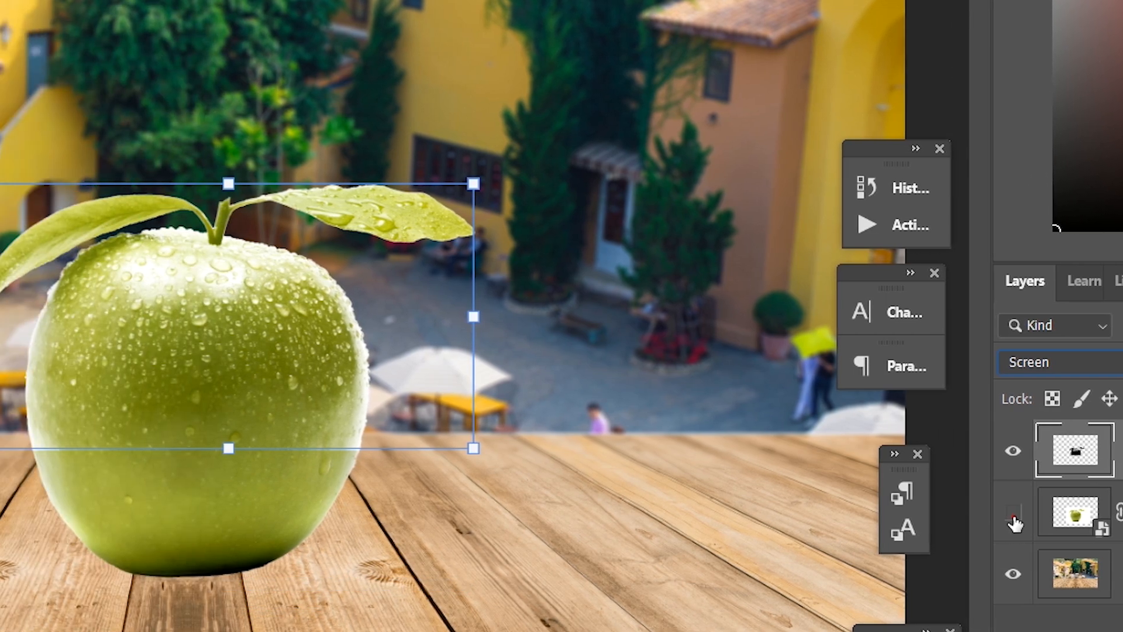
click(787, 515)
click(1088, 516)
click(1088, 516)
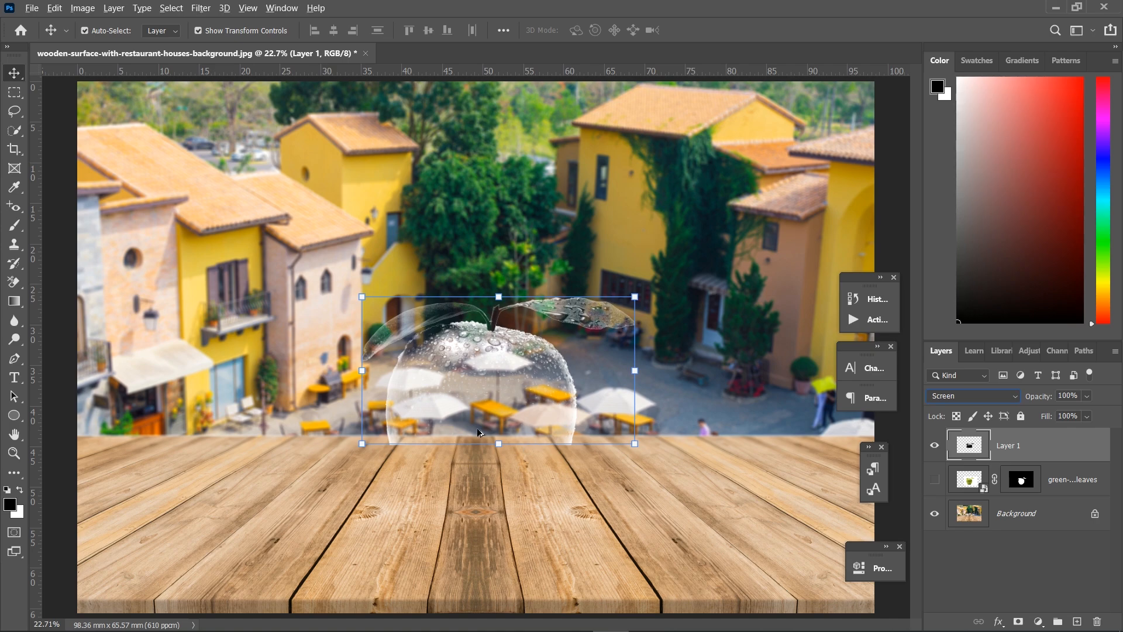
click(565, 518)
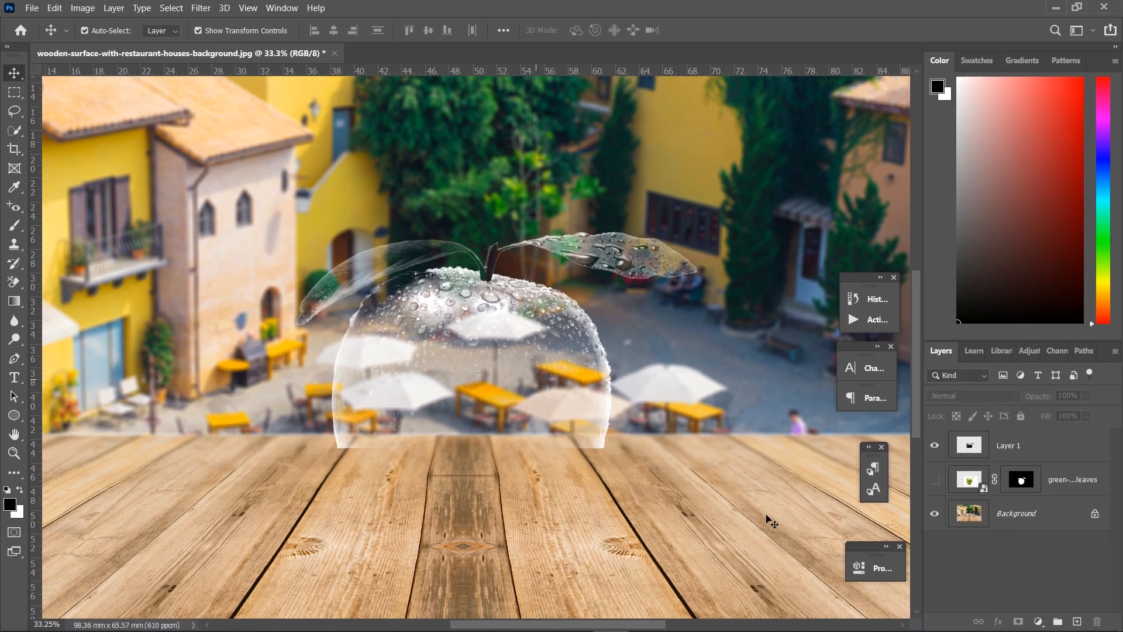
click(935, 480)
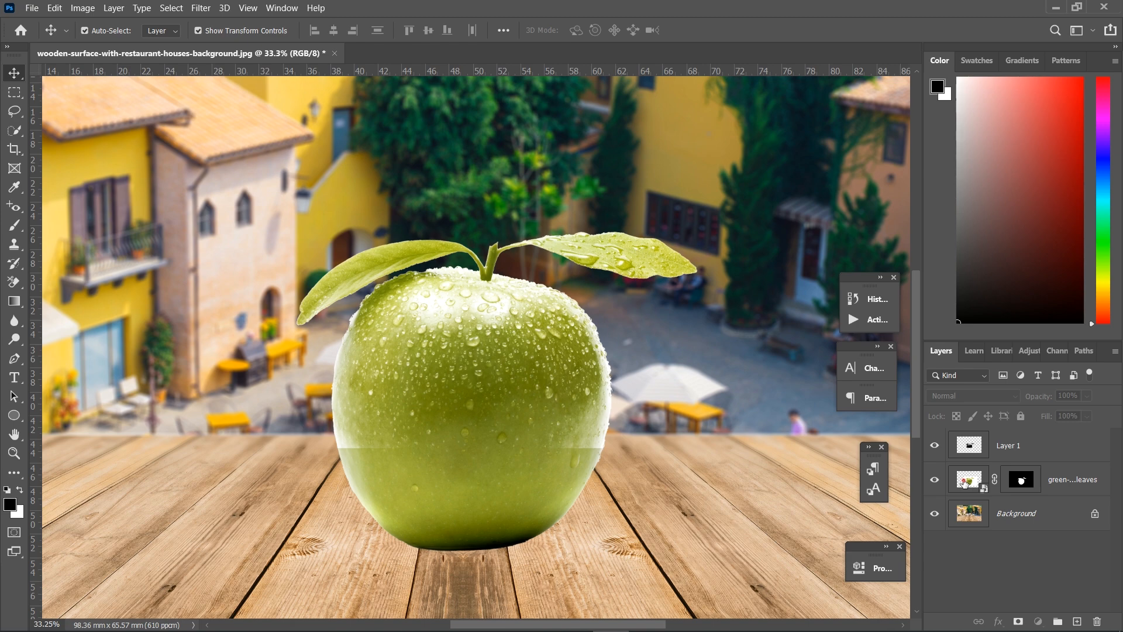
Step: Load the pixels of Layer 1 as a selection around the upper part of the apple
click(966, 483)
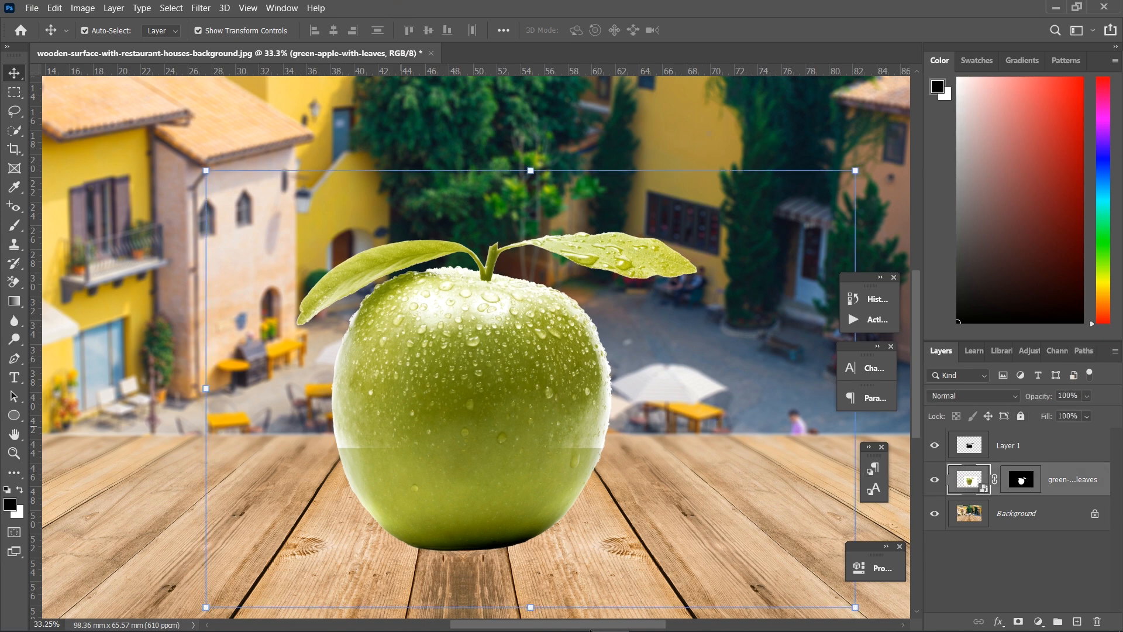
click(976, 445)
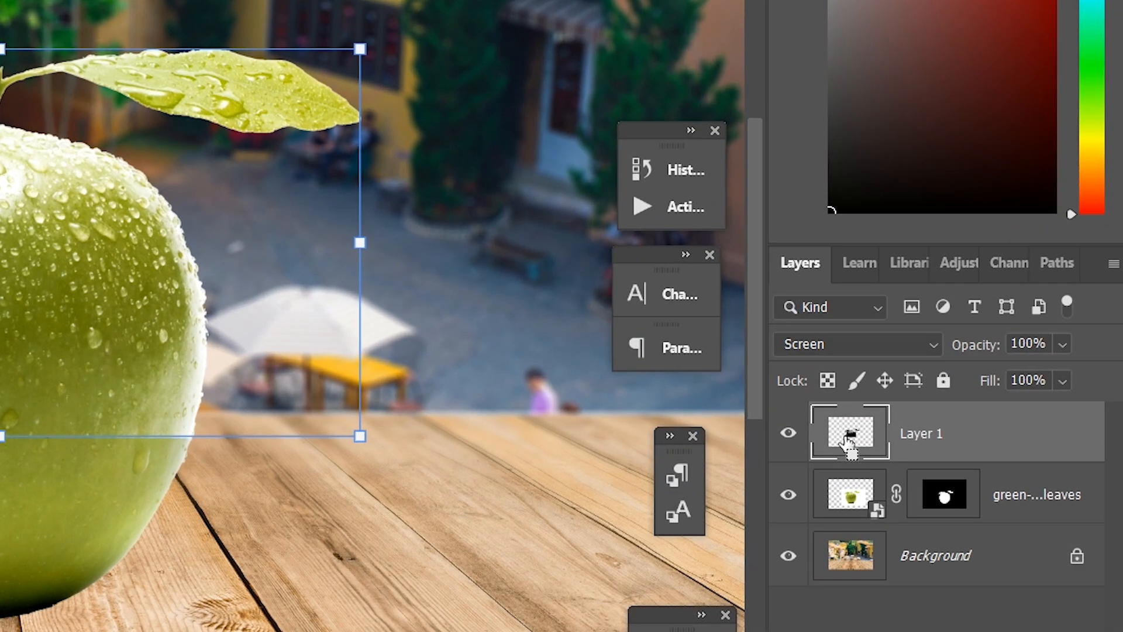
ctrl+click(848, 439)
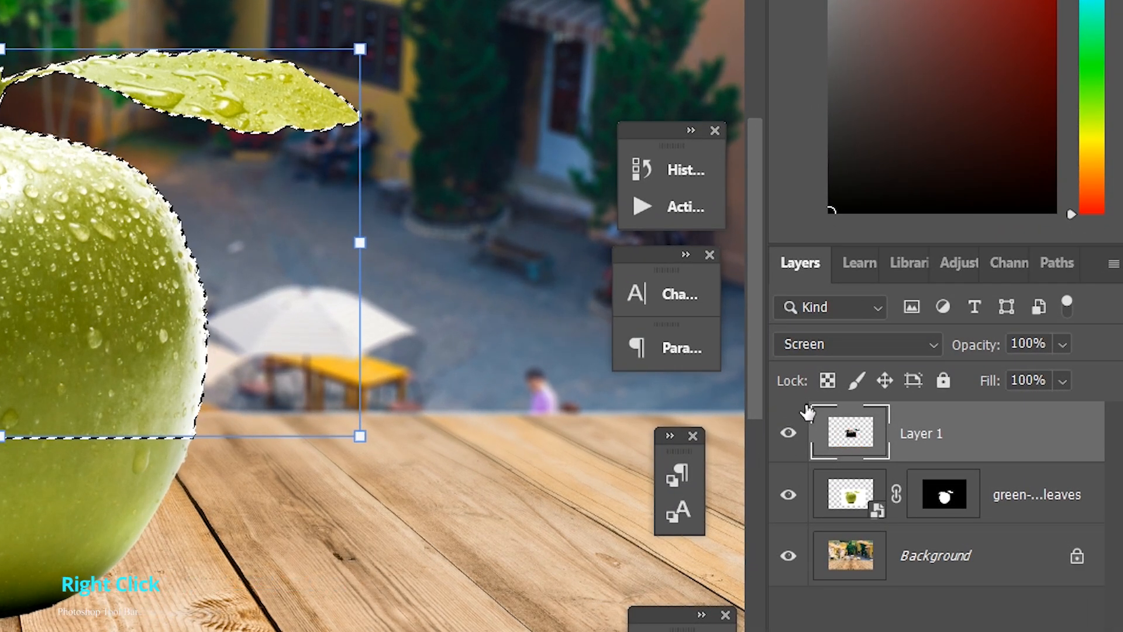
right_click(852, 433)
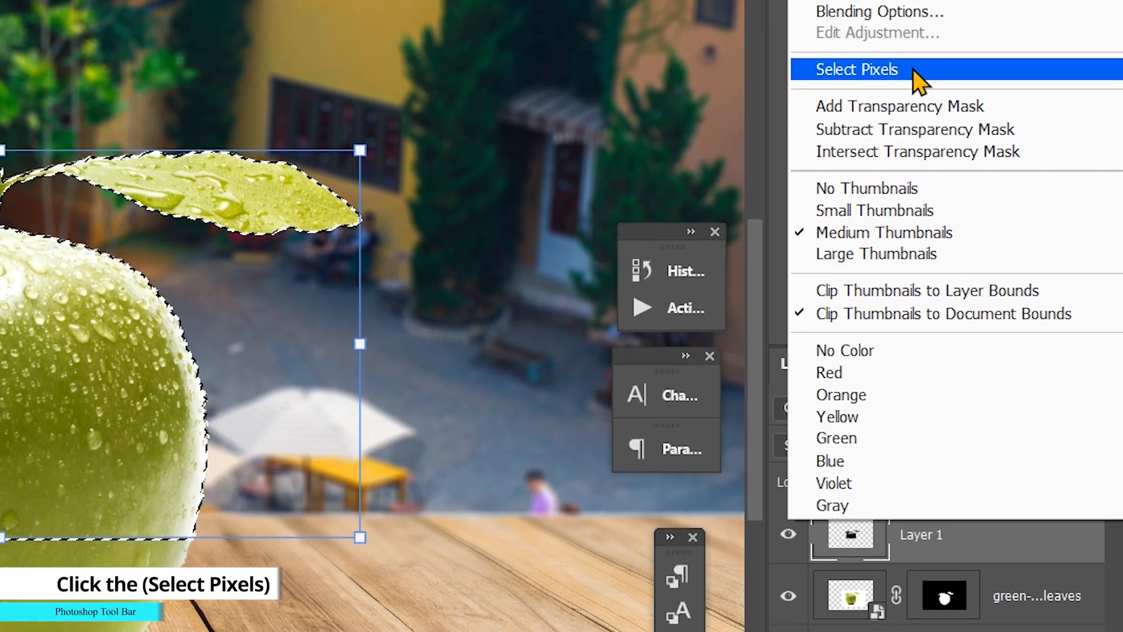
click(914, 71)
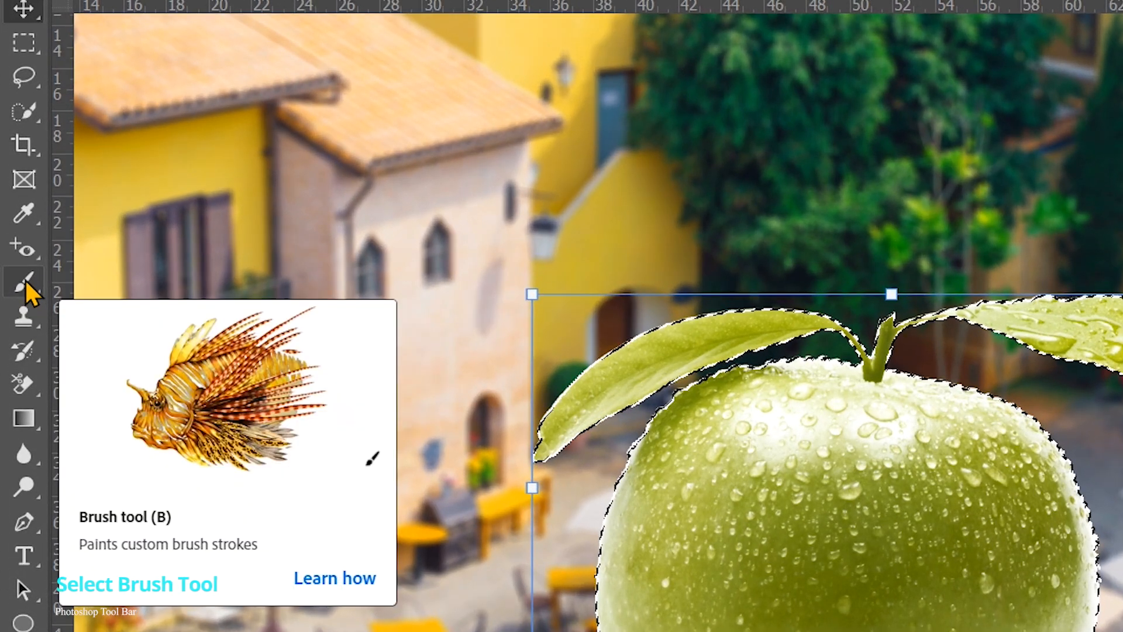
Step: Activate the Brush tool with black as the foreground color and target the green apple layer's mask
click(17, 237)
click(26, 291)
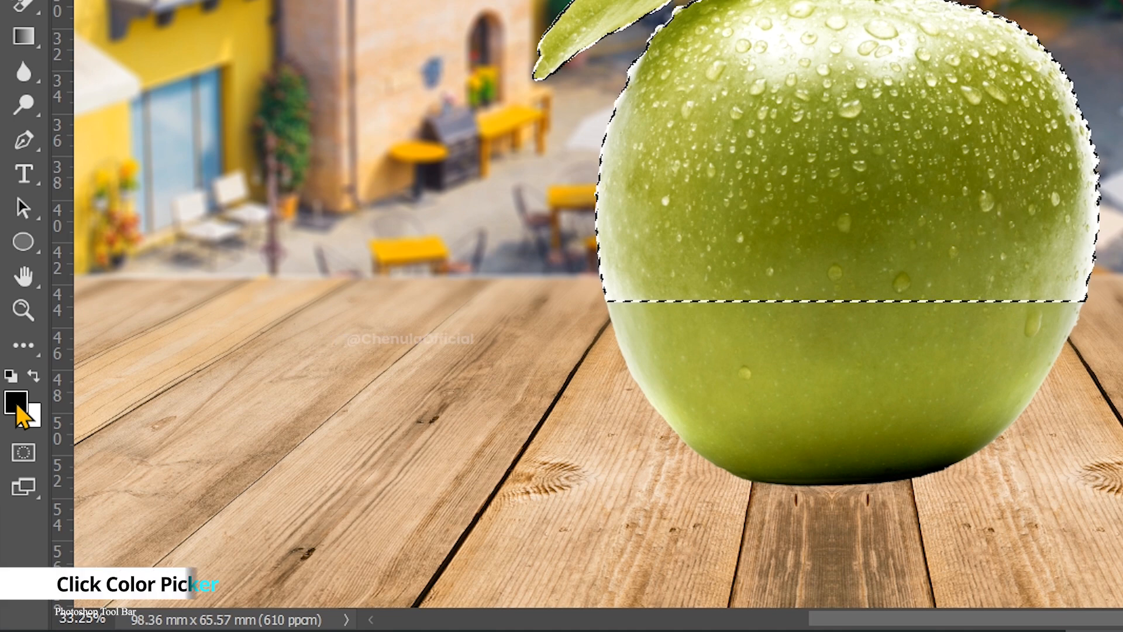
click(15, 402)
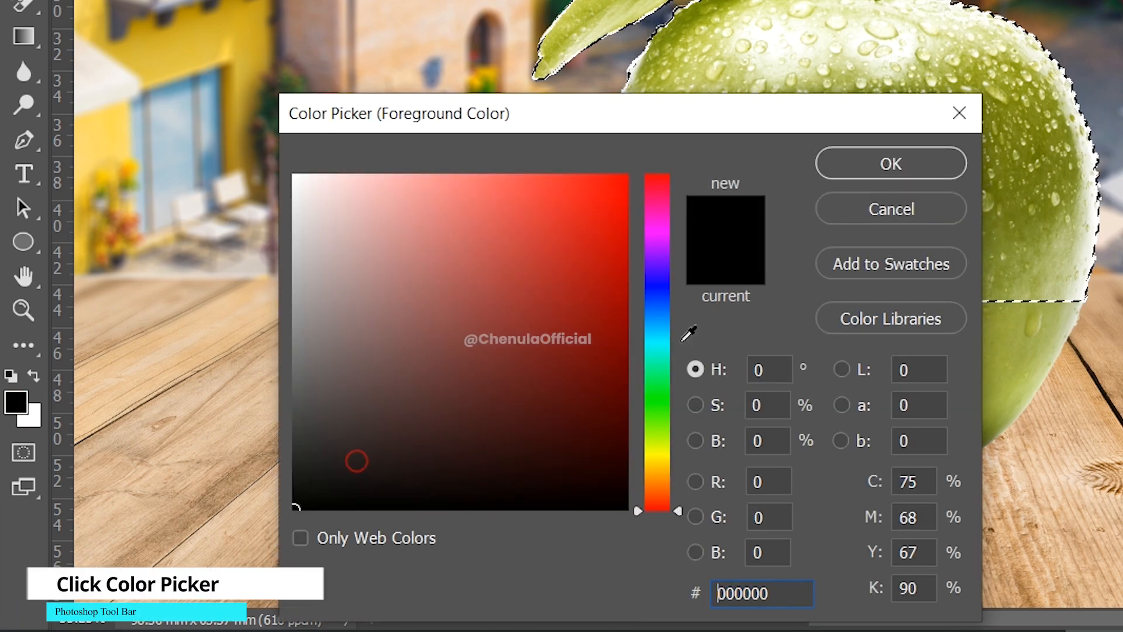
click(872, 166)
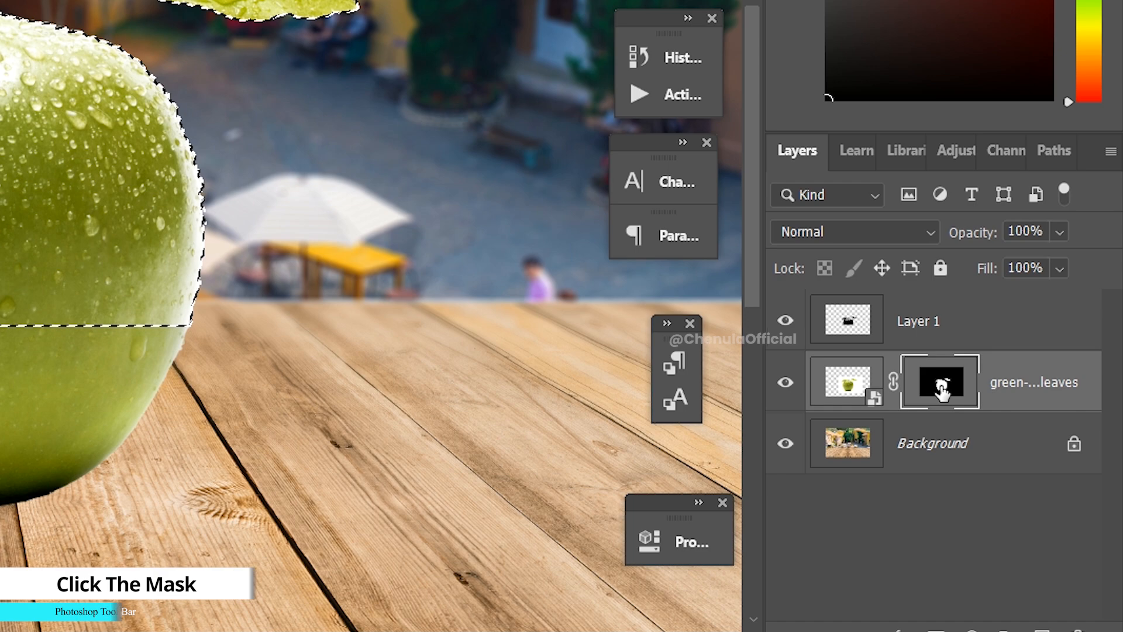
click(938, 384)
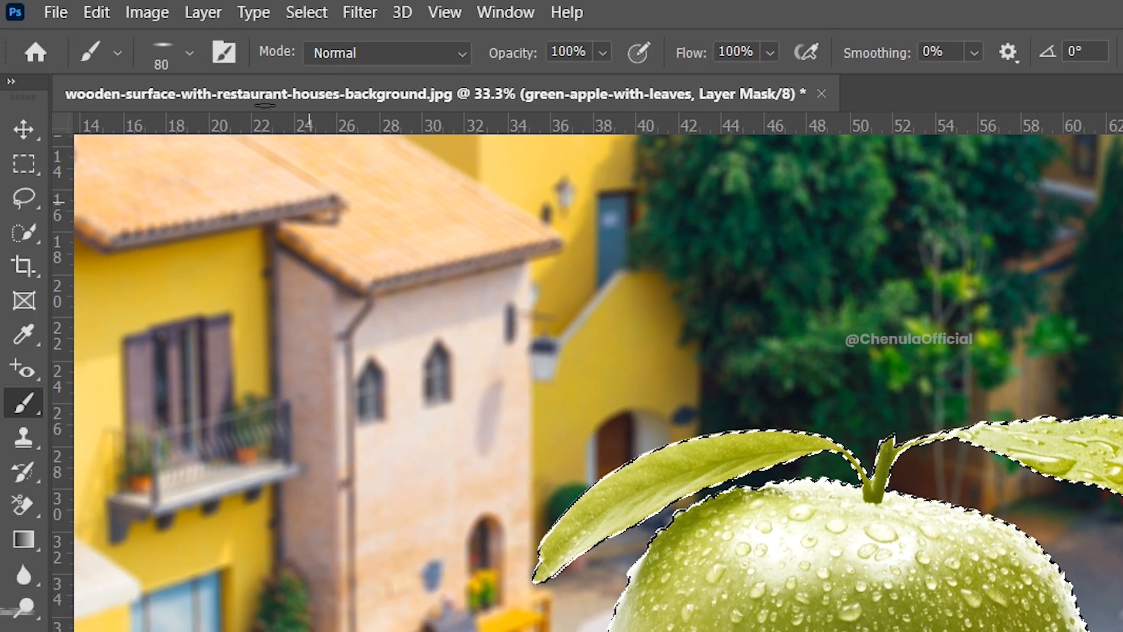
Step: Paint out the selected upper part of the apple on the mask with a hard round 187 px brush, and deselect
click(188, 53)
mouse_move(115, 145)
mouse_down()
mouse_move(99, 120)
mouse_move(48, 161)
mouse_move(131, 166)
mouse_move(111, 146)
mouse_up()
drag(213, 139, 266, 141)
drag(148, 197, 315, 197)
double_click(206, 422)
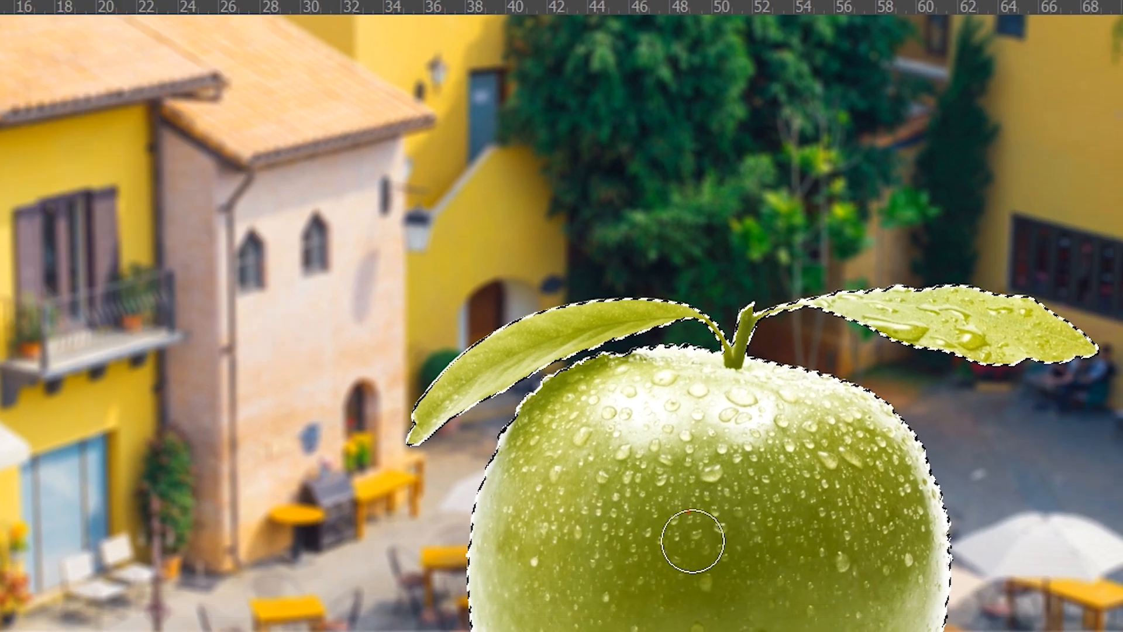
mouse_move(693, 541)
mouse_down()
mouse_move(690, 498)
mouse_move(793, 496)
mouse_move(911, 615)
mouse_move(872, 427)
mouse_up()
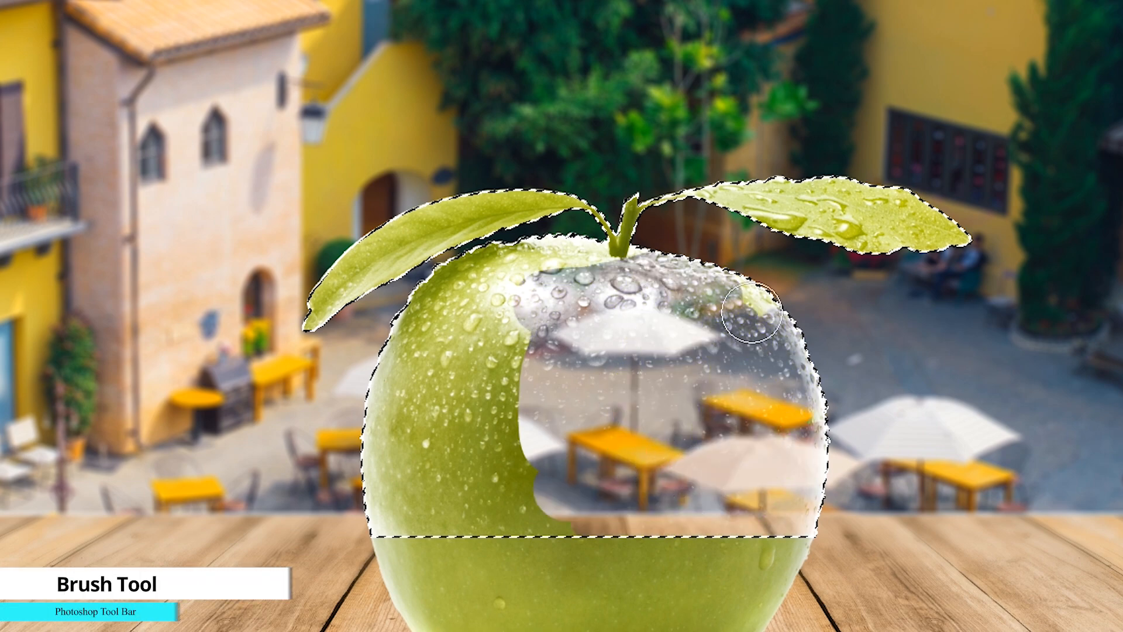
mouse_move(752, 313)
mouse_down()
mouse_move(643, 202)
mouse_move(866, 226)
mouse_move(647, 476)
mouse_move(391, 366)
mouse_up()
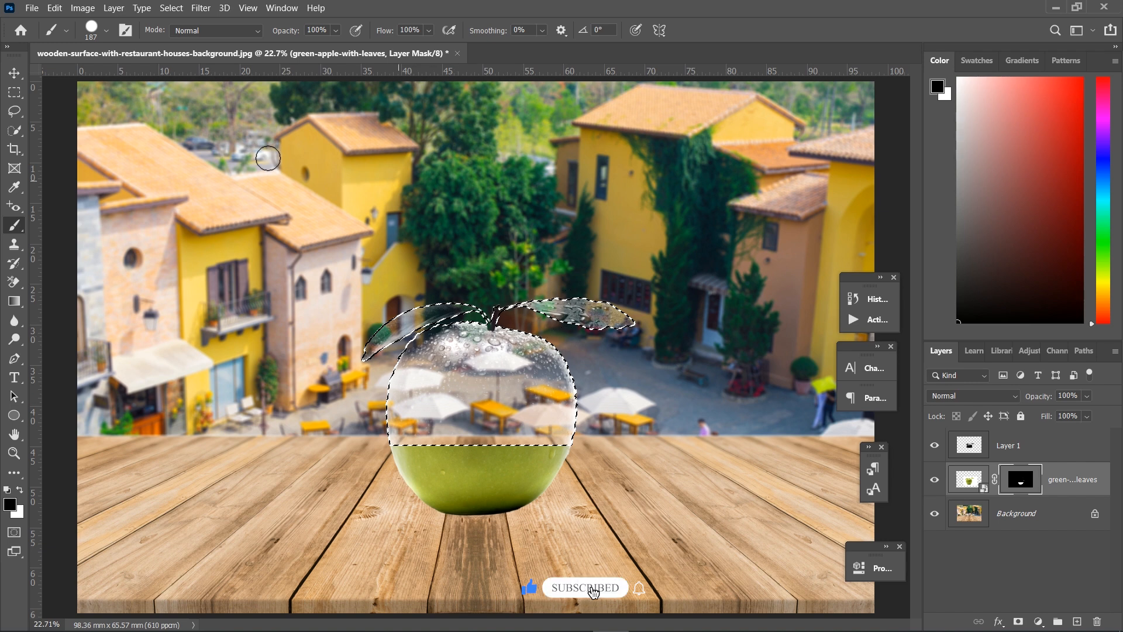
click(13, 74)
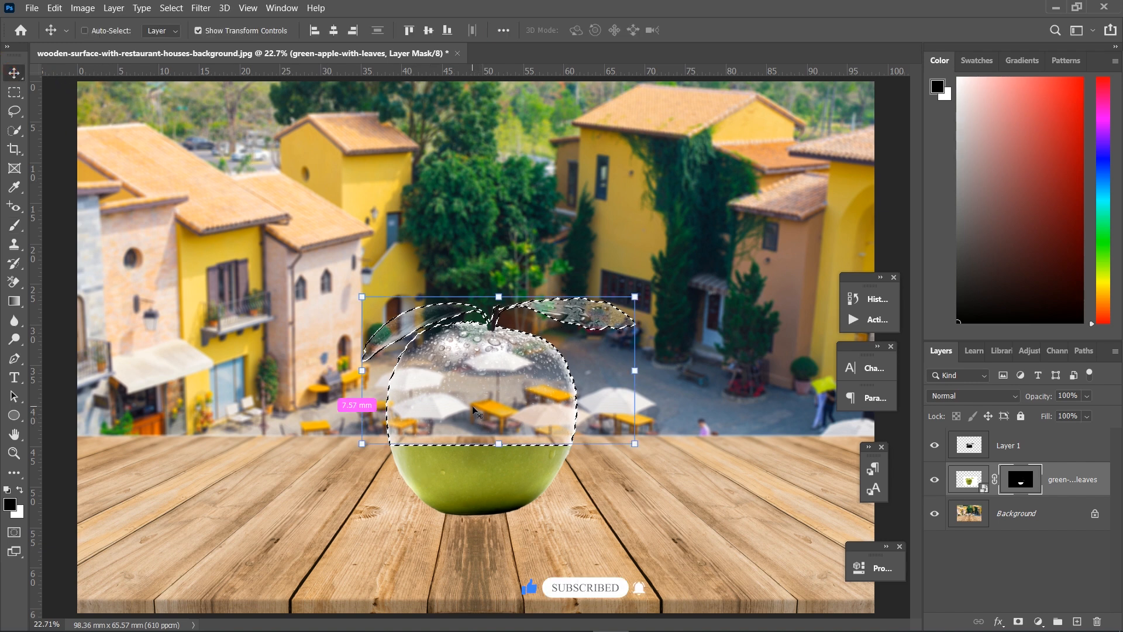
key(ctrl+d)
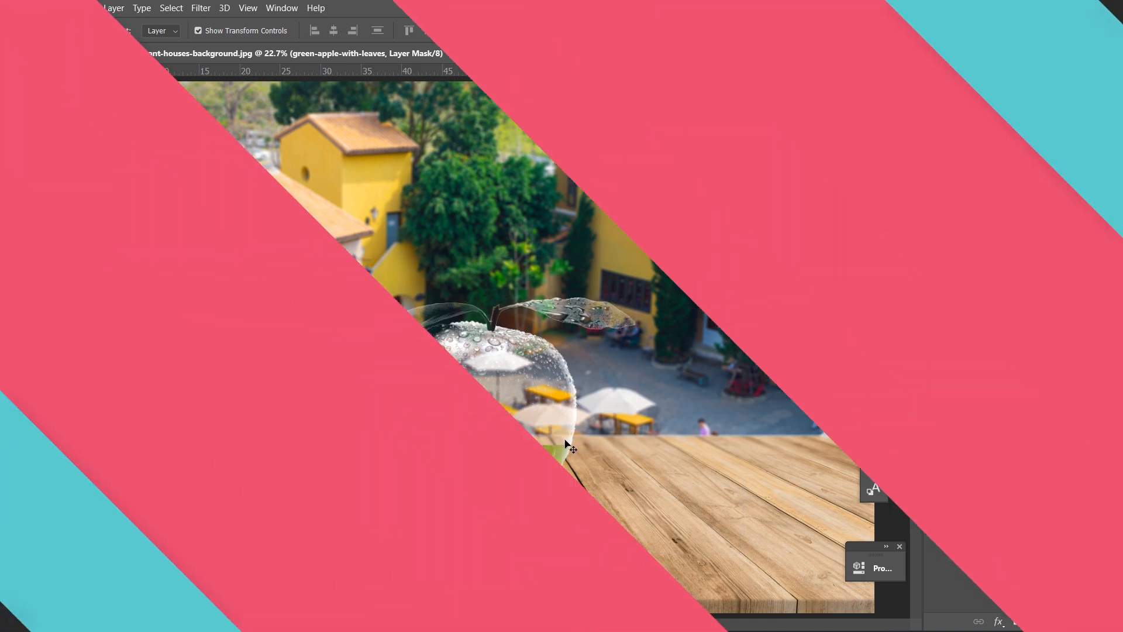
Step: Place stalk-calyx-seeds-pulp-apple.jpg as an embedded image and commit it at its default size
click(31, 8)
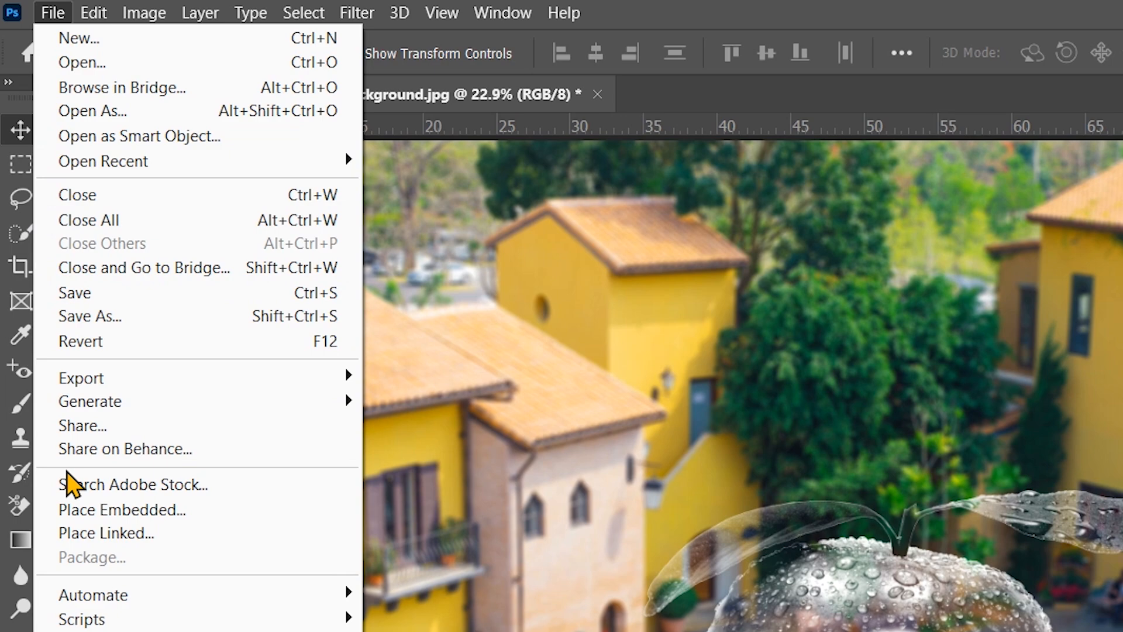
click(151, 510)
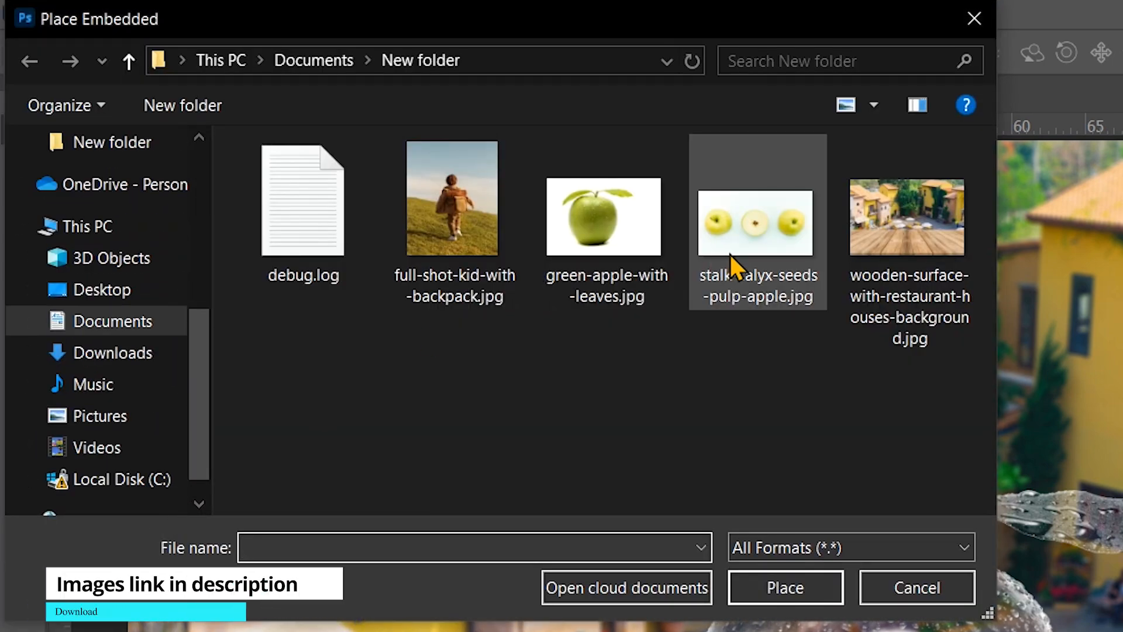
click(739, 246)
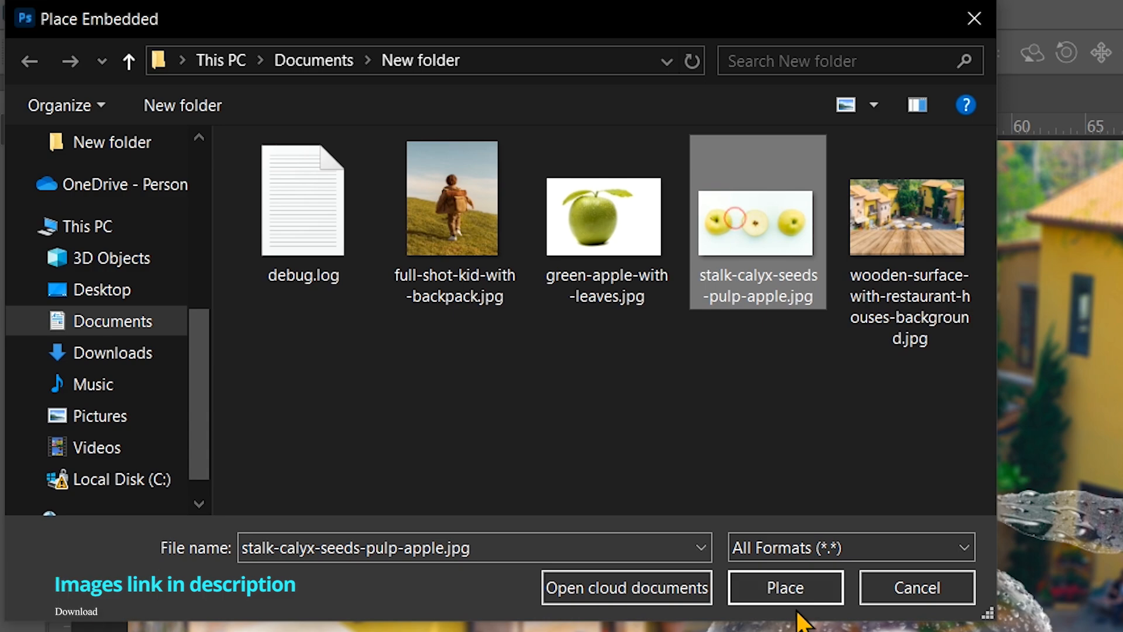
click(793, 590)
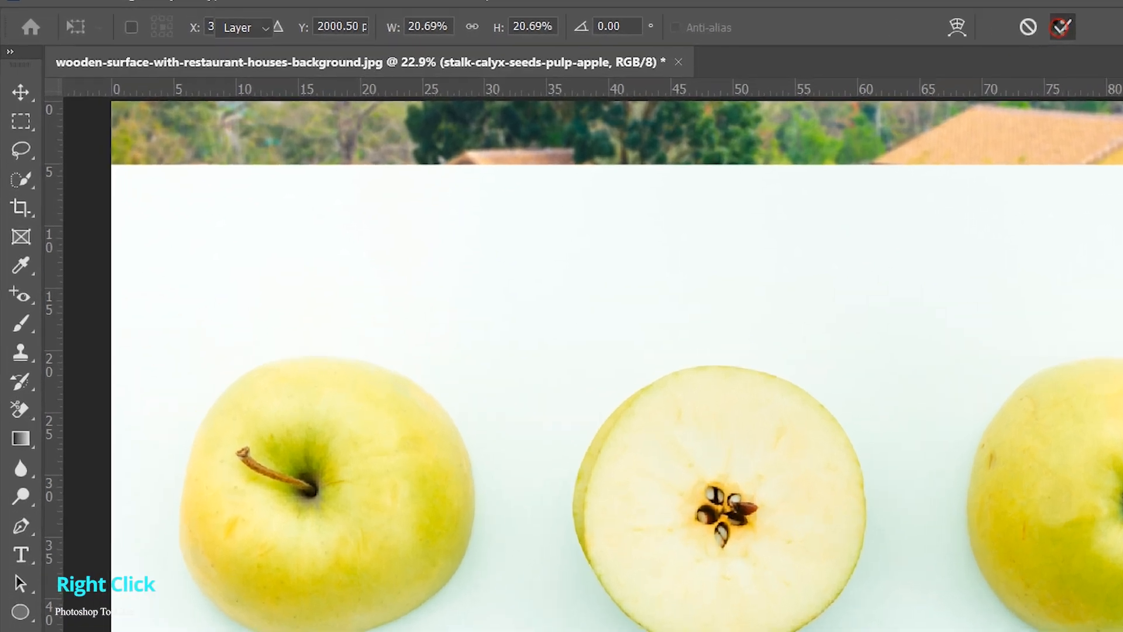
click(698, 33)
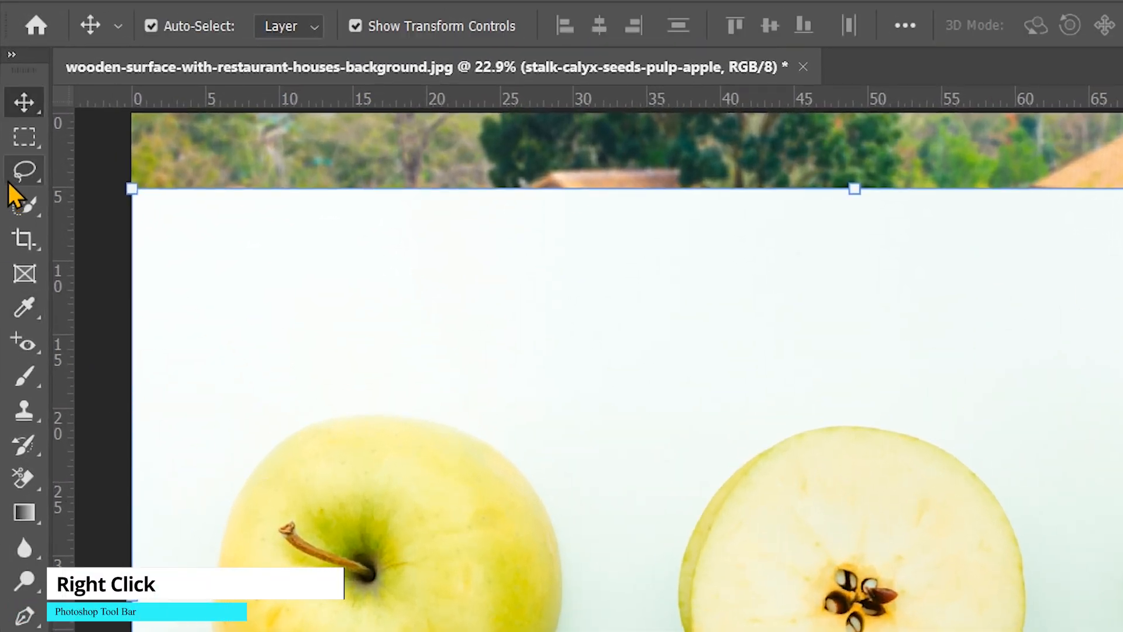
Step: Make an elliptical selection and fit it over the cut face of the halved middle apple
click(22, 140)
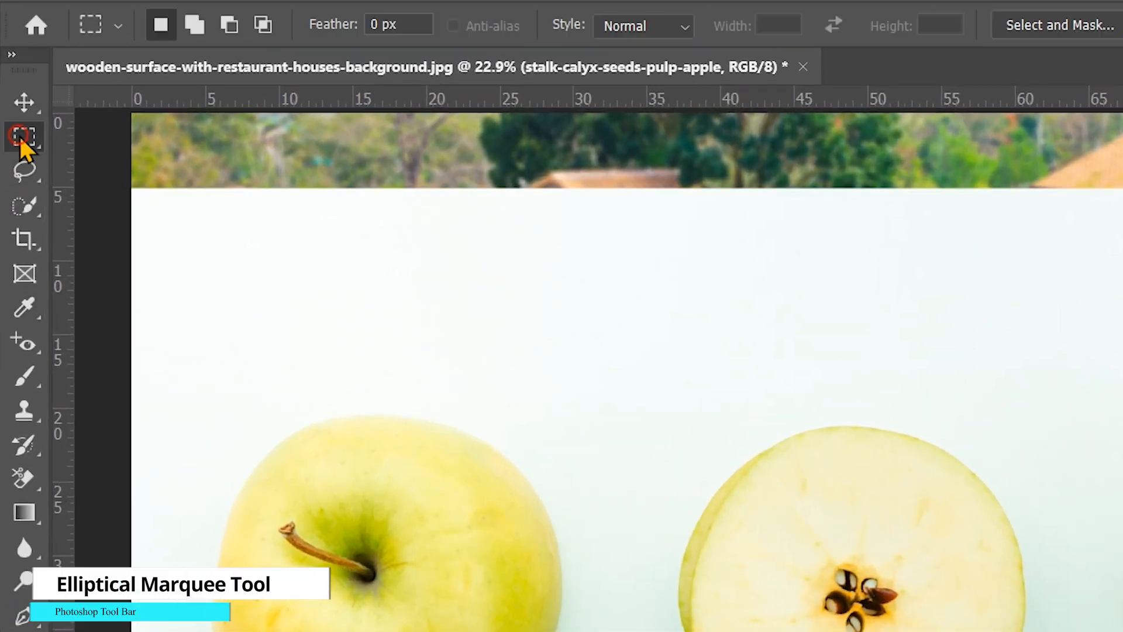
right_click(22, 140)
click(160, 162)
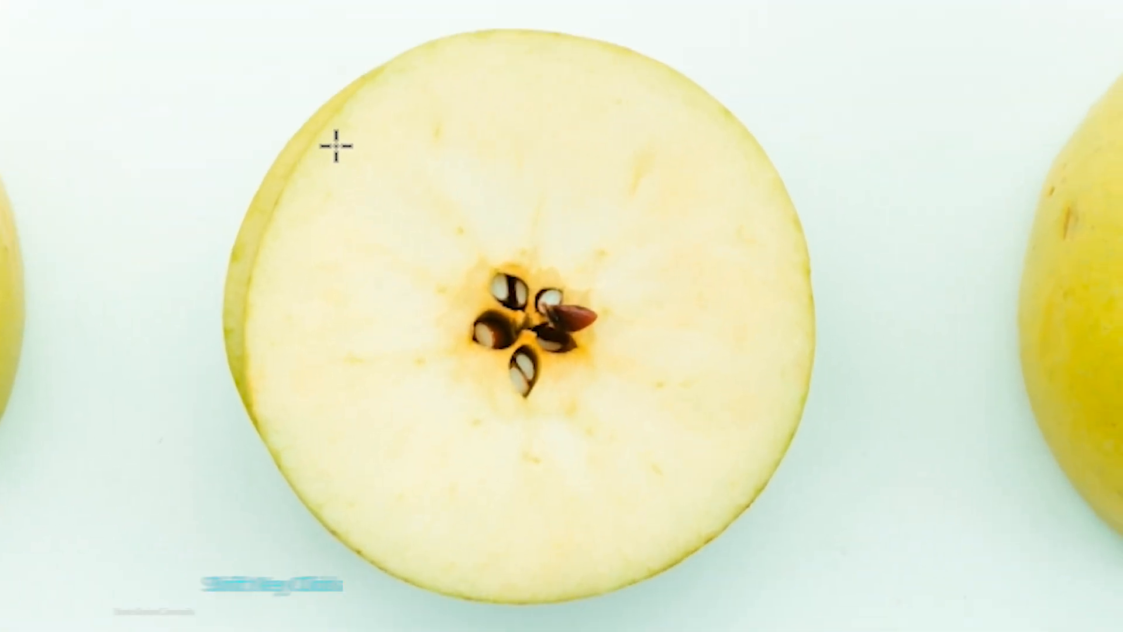
drag(328, 134, 971, 631)
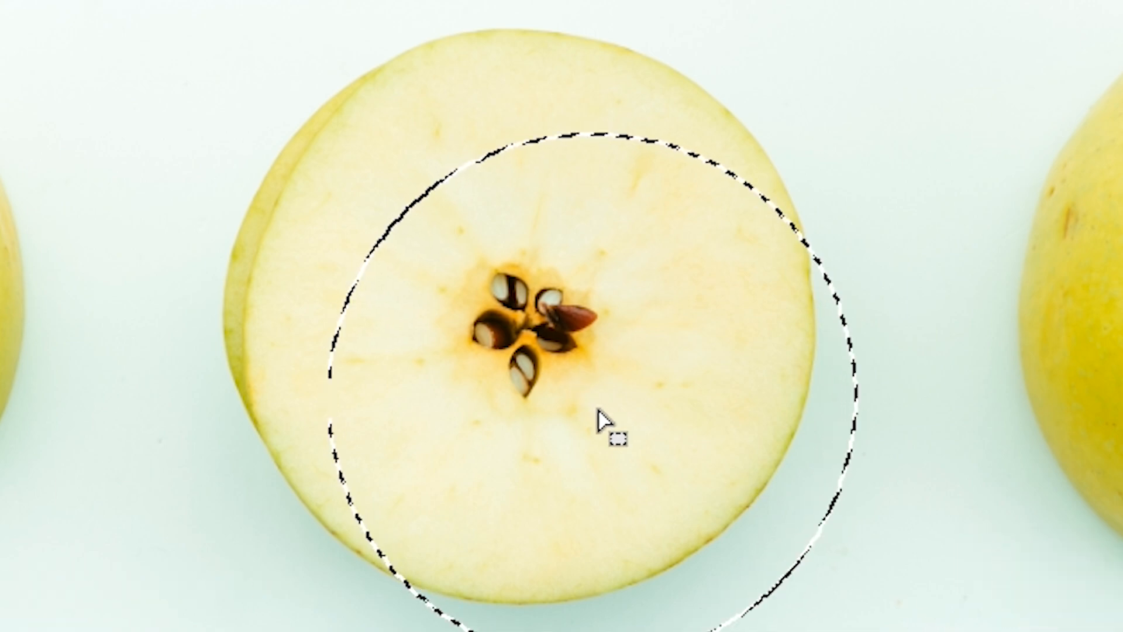
drag(602, 409, 545, 331)
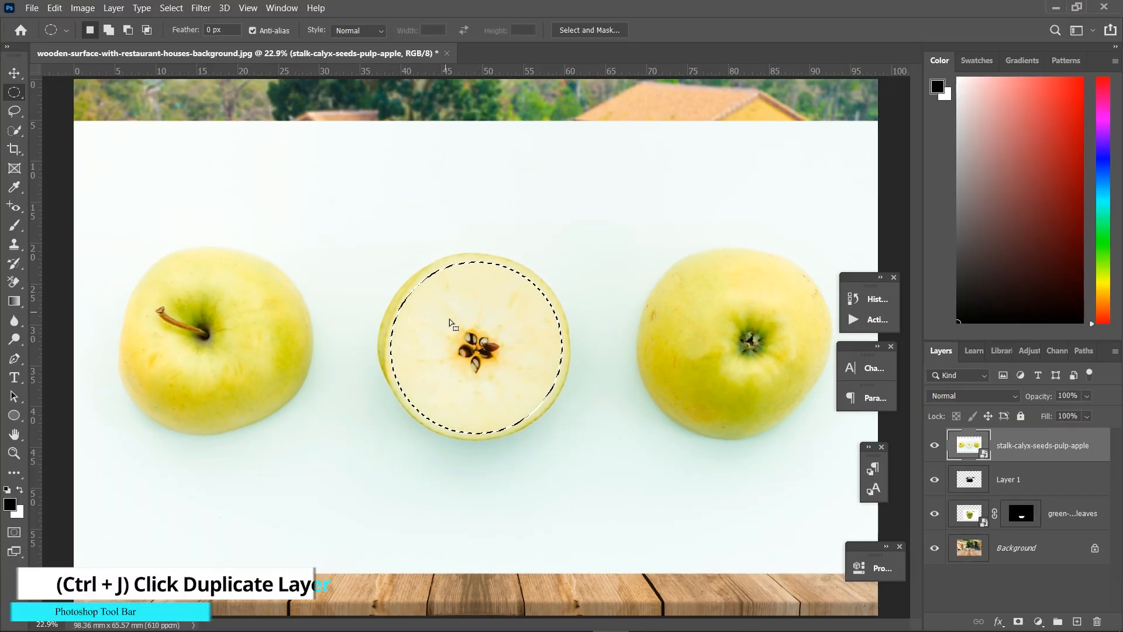
Step: Copy the selected cut face to its own layer and delete the stalk-calyx-seeds-pulp-apple layer
key(ctrl+j)
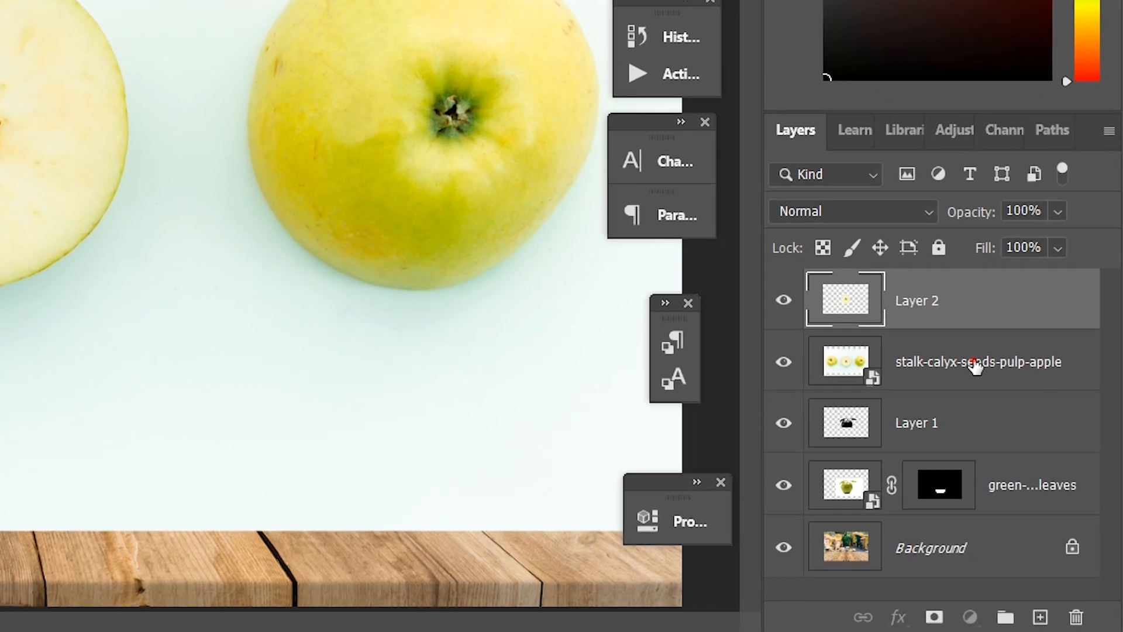
click(974, 362)
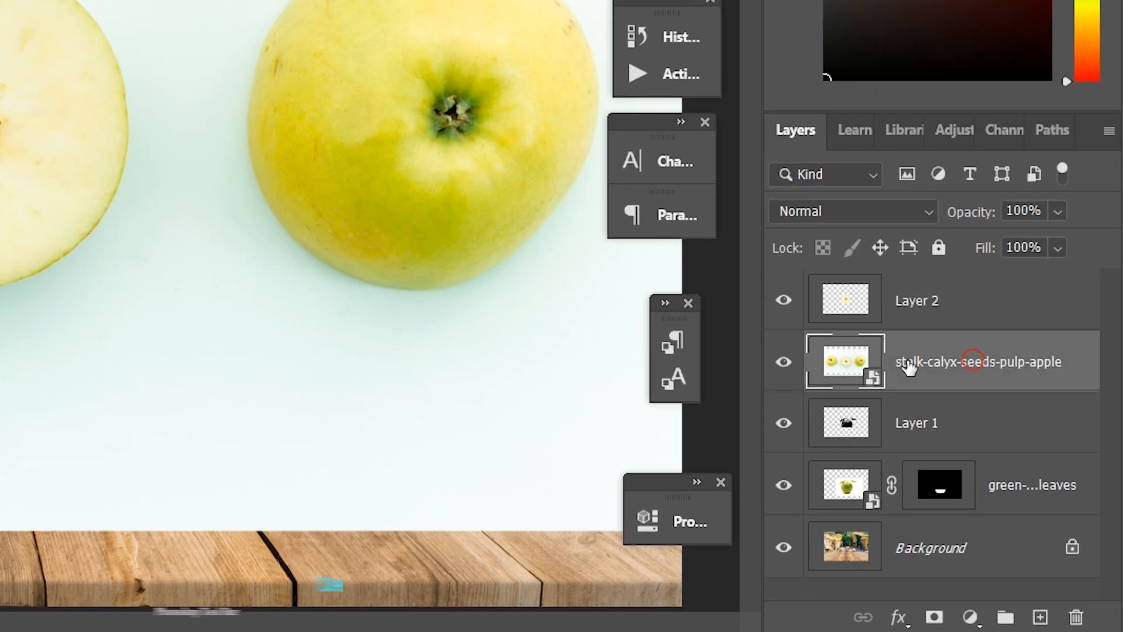
click(1079, 620)
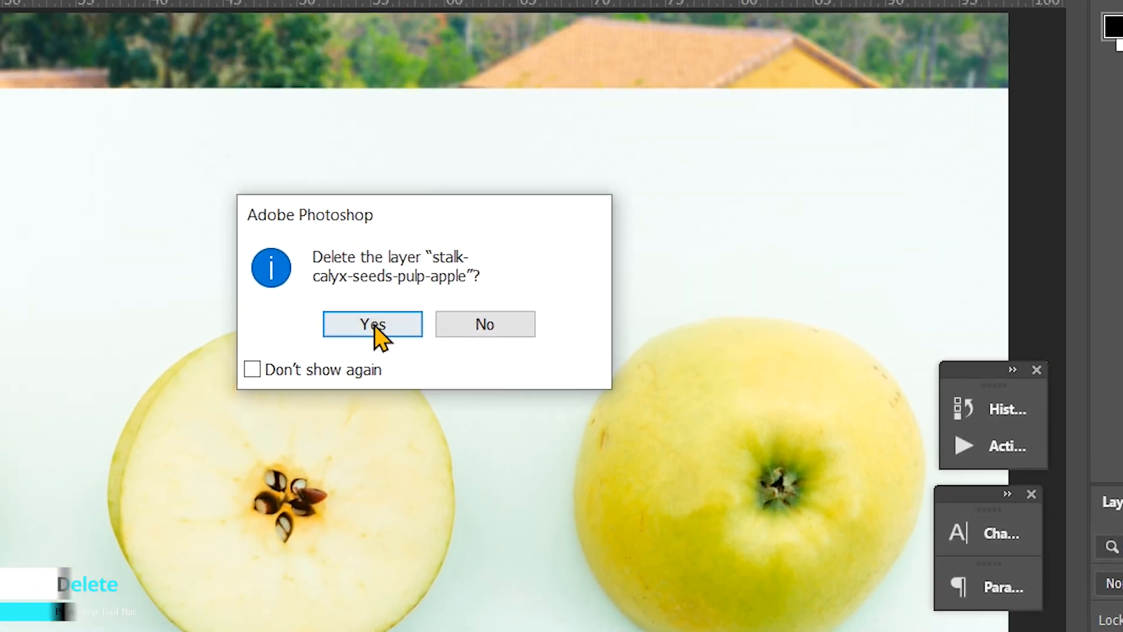
click(373, 322)
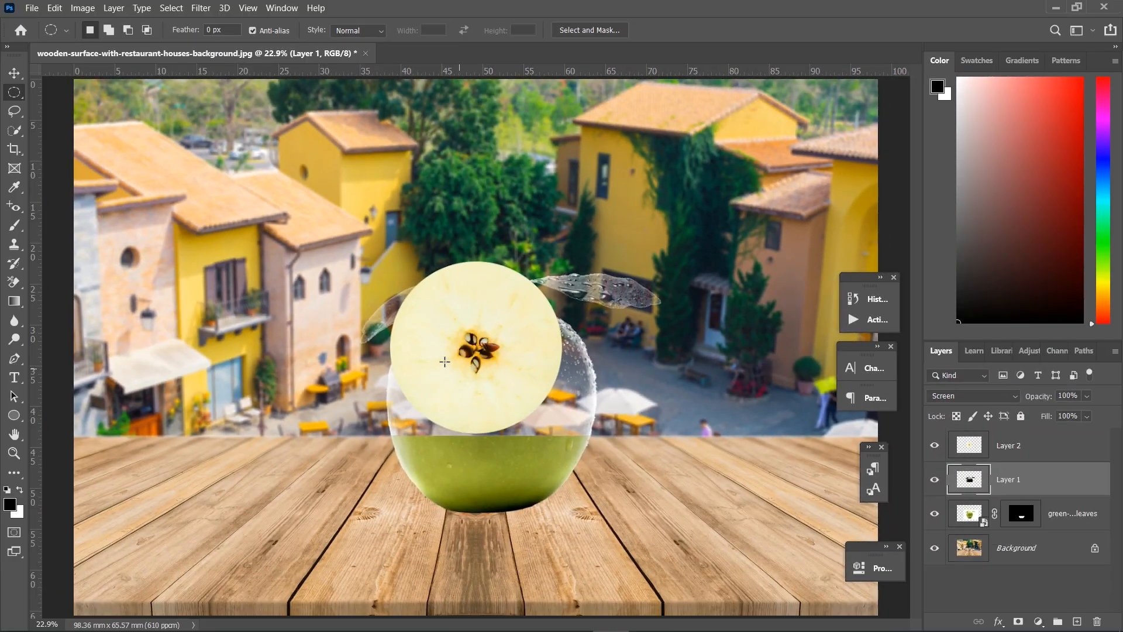
Step: Flatten the cut apple slice vertically to a thin ellipse and lower it onto the upper edge of the green half
click(11, 76)
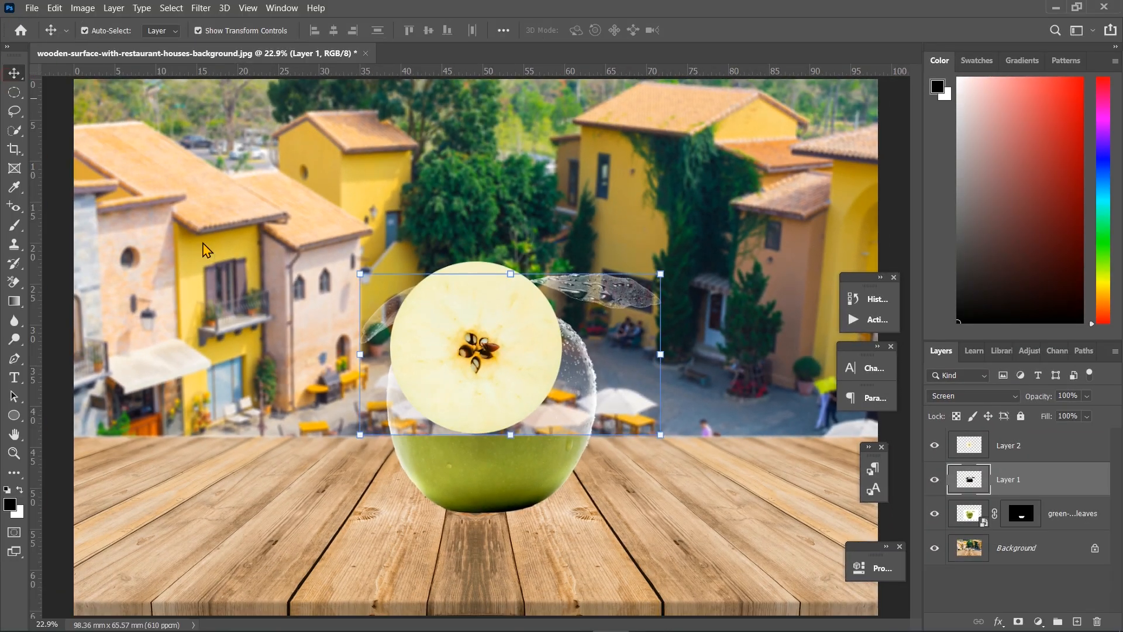
scroll(522, 360, up, 3)
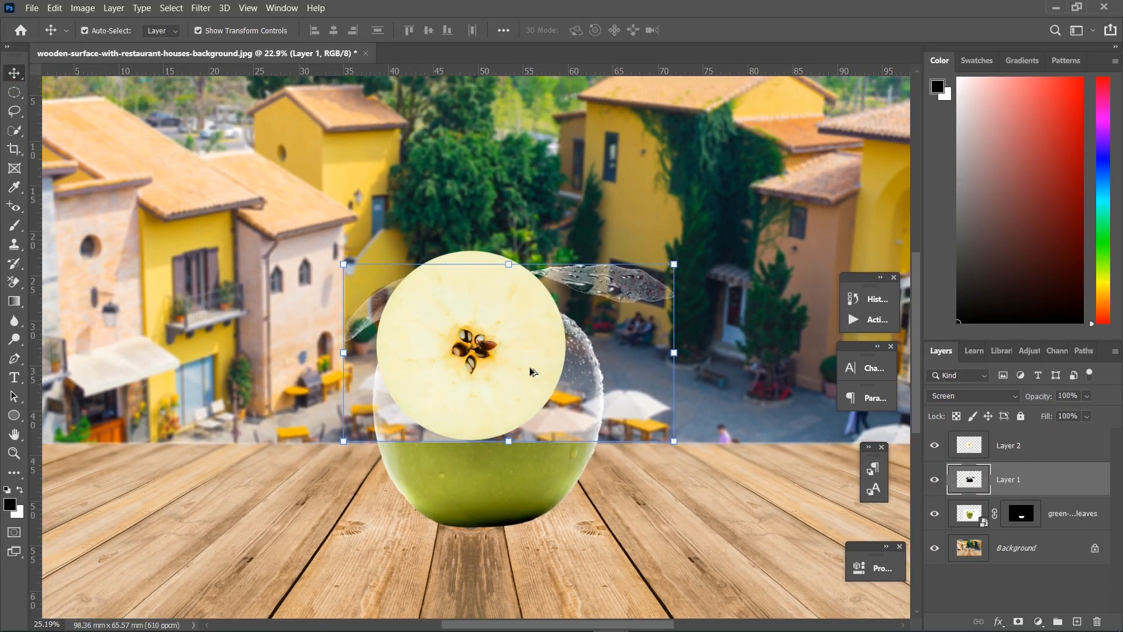
click(500, 363)
drag(517, 389, 548, 442)
drag(471, 273, 445, 473)
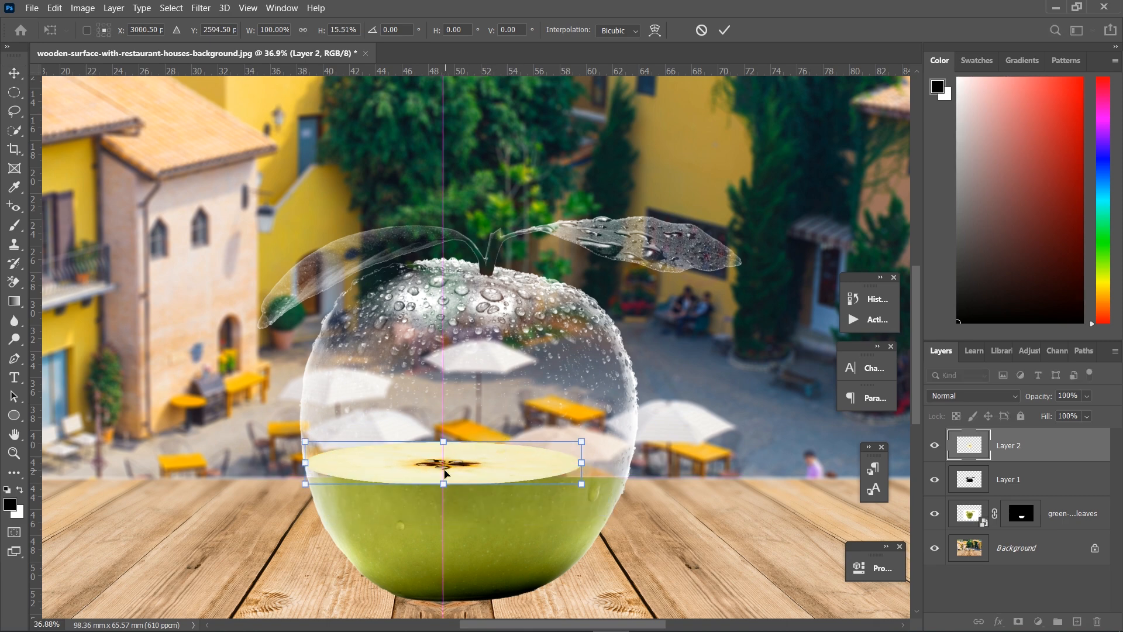
Step: Stretch the slice to 116.76% width and 7.87% height so it spans the green half's rim, and commit the transform
scroll(472, 486, up, 3)
drag(426, 427, 428, 463)
drag(377, 487, 378, 477)
drag(663, 470, 748, 470)
drag(280, 468, 281, 469)
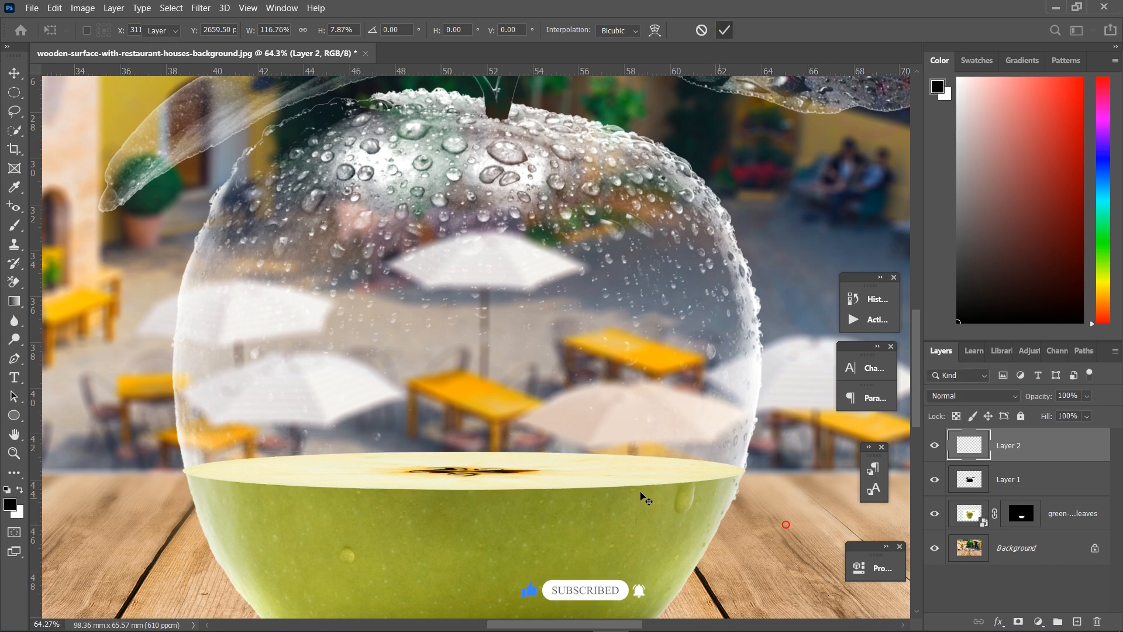
key(Return)
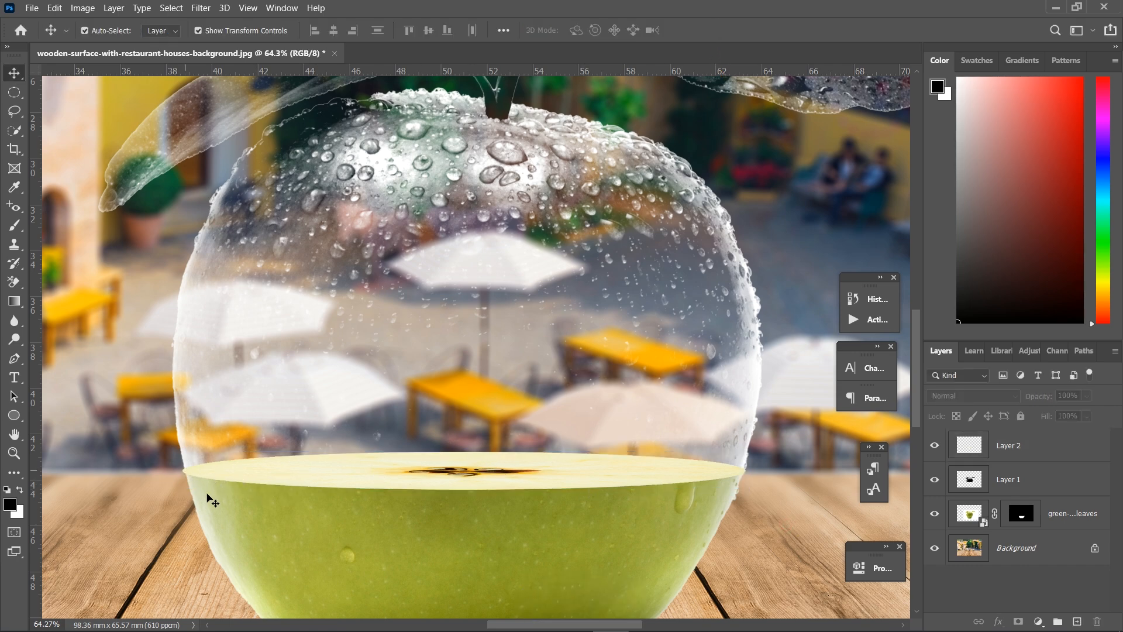
Step: Pull in the slice's left end to align with the apple's edge at 99.47% width, and commit the transform
scroll(216, 510, up, 5)
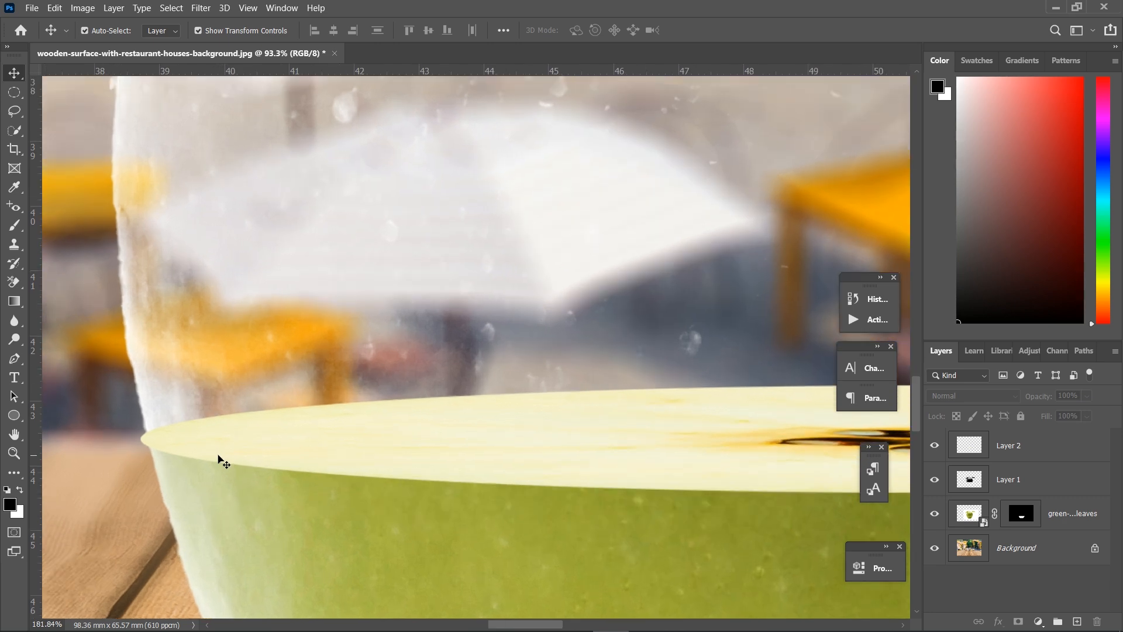
click(204, 447)
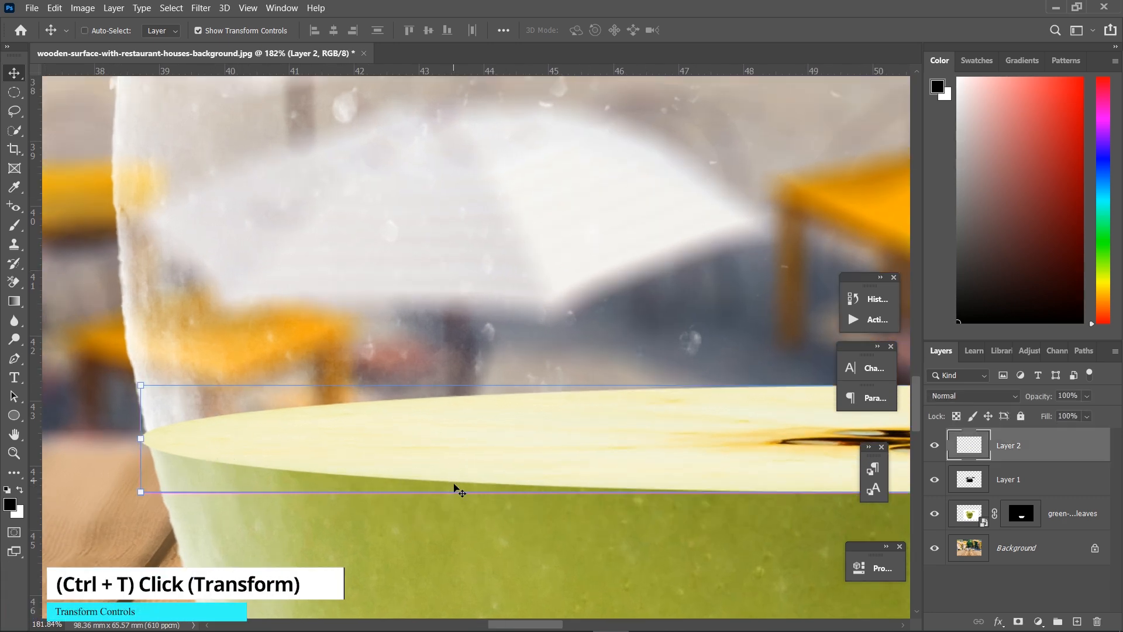
key(ctrl+t)
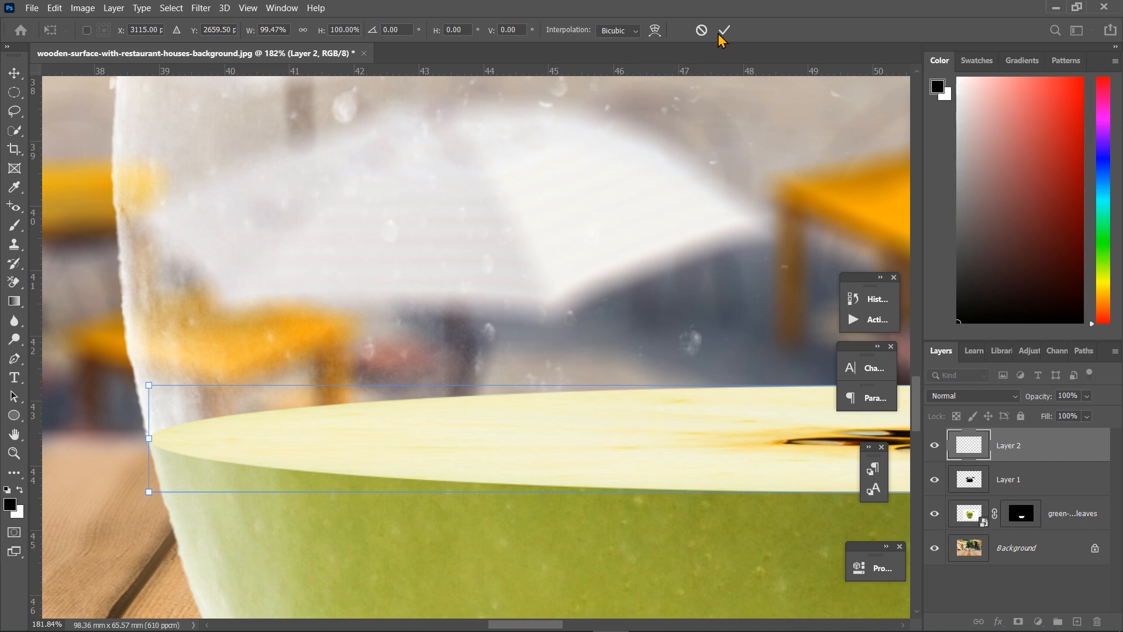
key(Return)
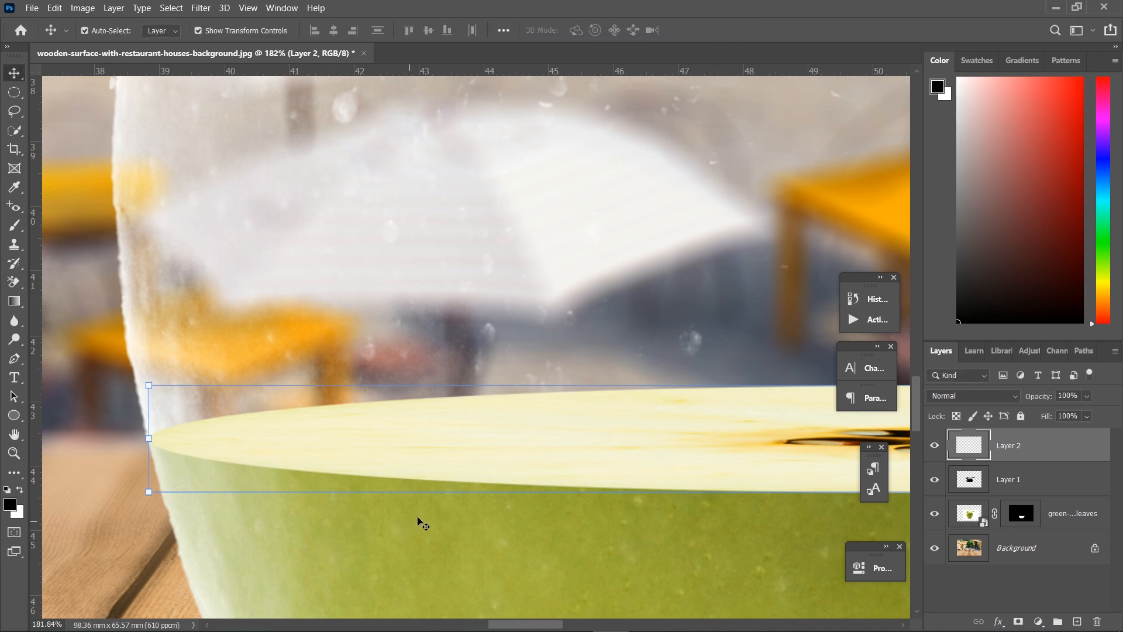
Step: Pull in the slice's right end to align with the apple's edge at 99.73% width, and commit the transform
scroll(423, 525, down, 1)
scroll(430, 516, right, 1)
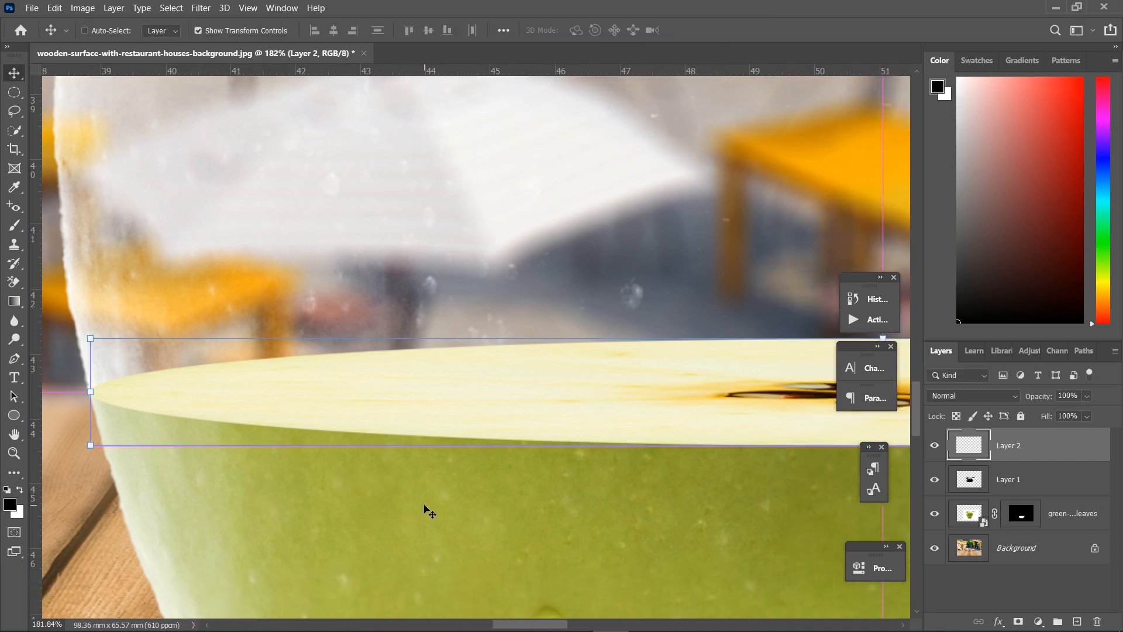
scroll(747, 446, right, 4)
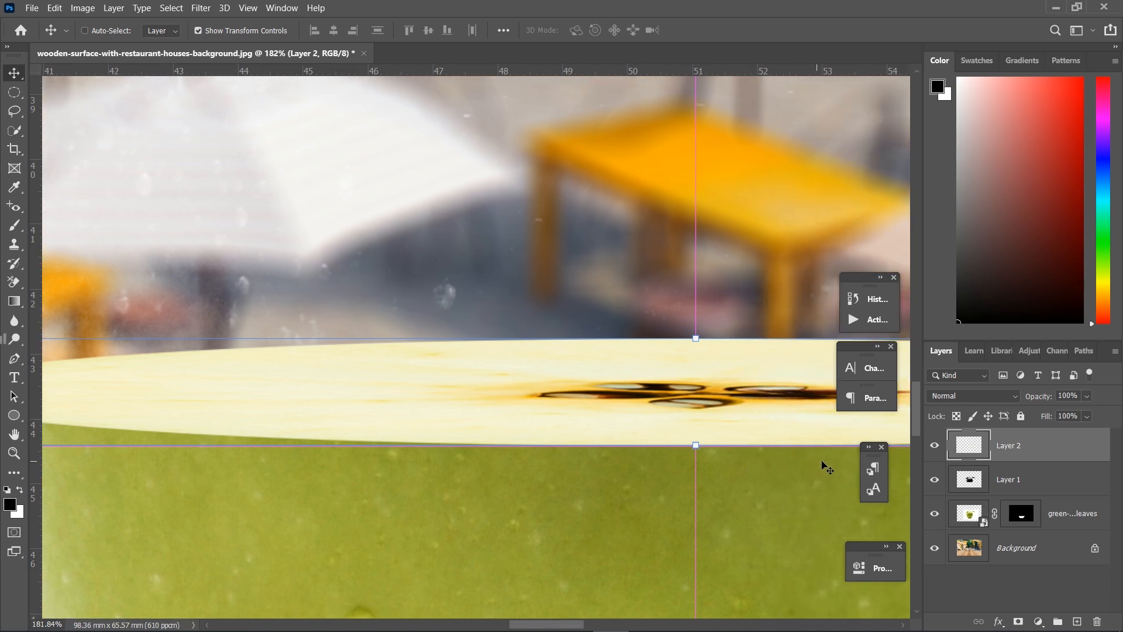
scroll(806, 466, right, 5)
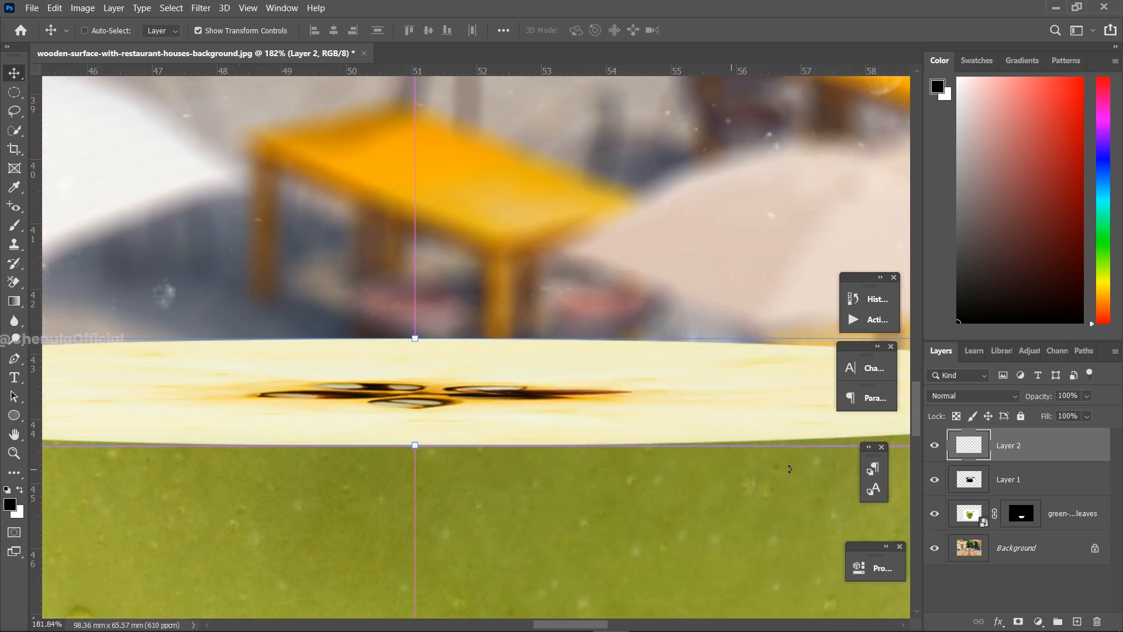
scroll(797, 473, right, 6)
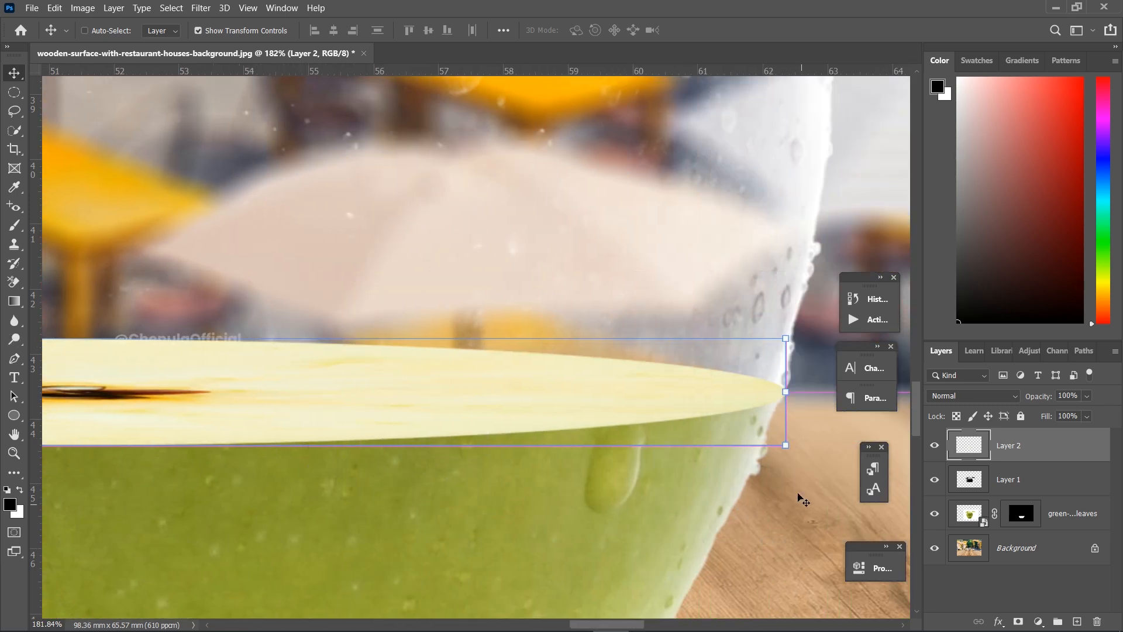
scroll(795, 433, right, 4)
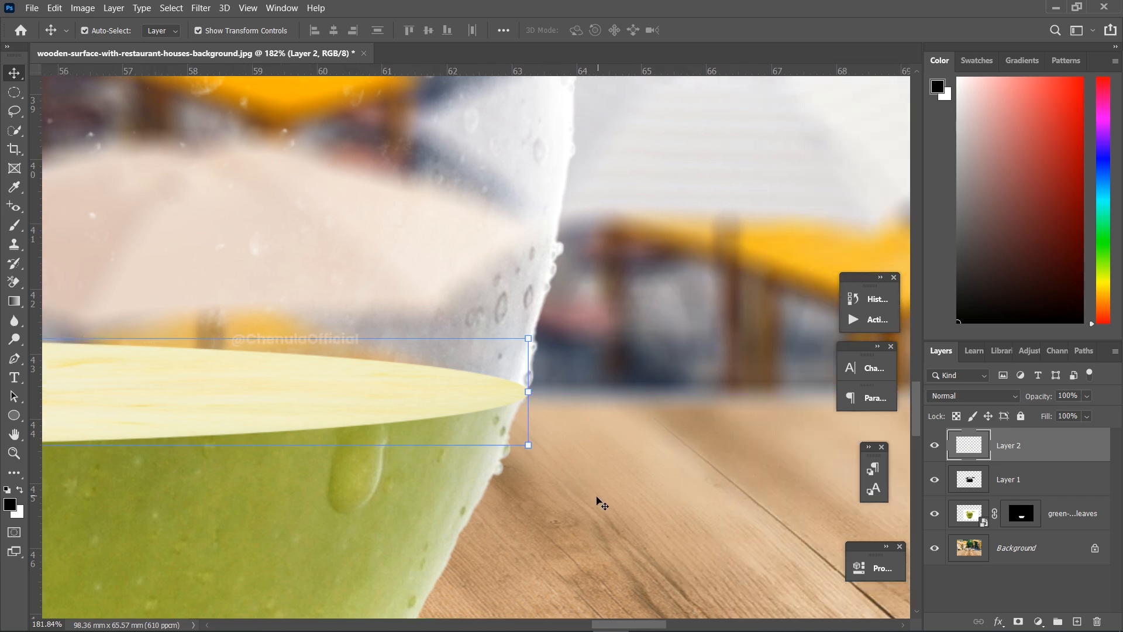
drag(517, 390, 517, 398)
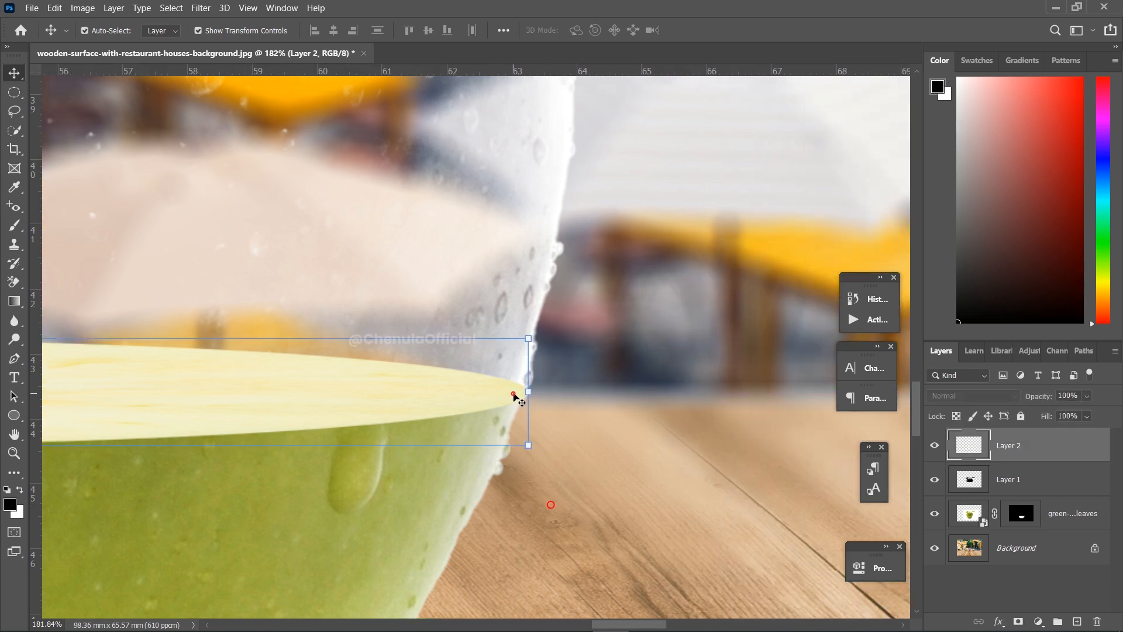
drag(528, 393, 524, 399)
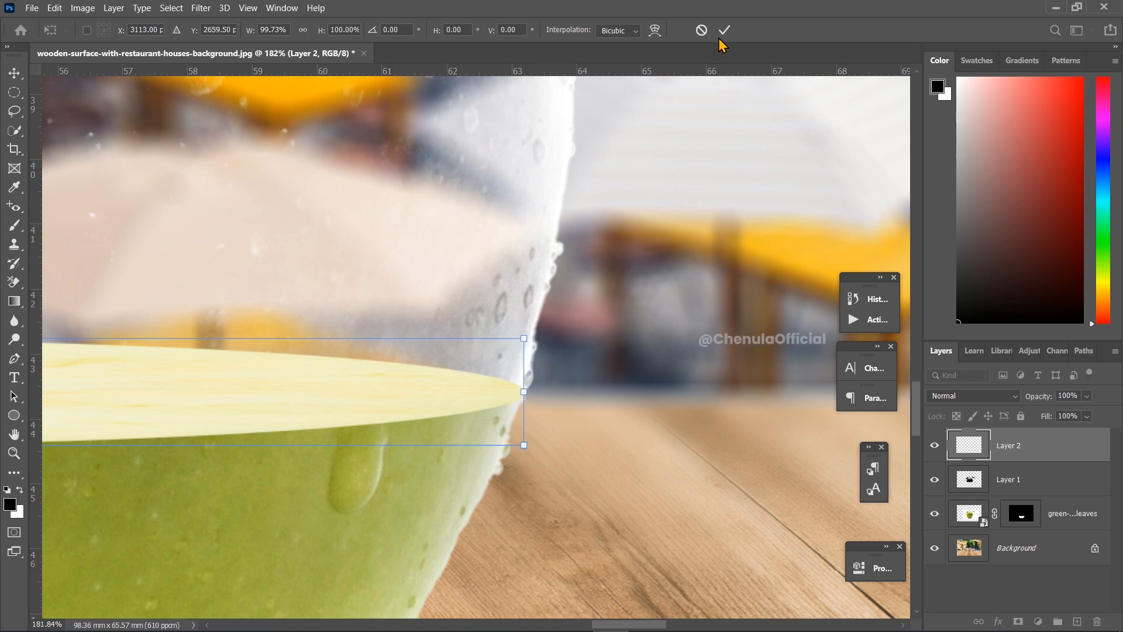
key(Return)
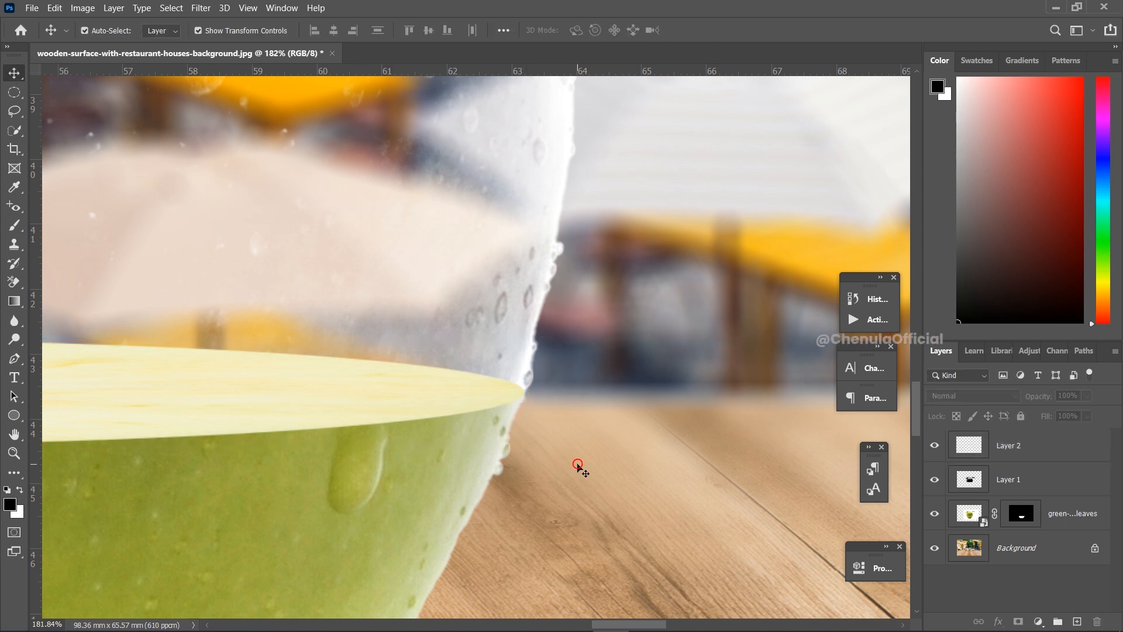
Step: Move the slice layer, Layer 2, below the glass apple layer, Layer 1, in the layer stack
scroll(578, 462, down, 5)
scroll(581, 456, down, 5)
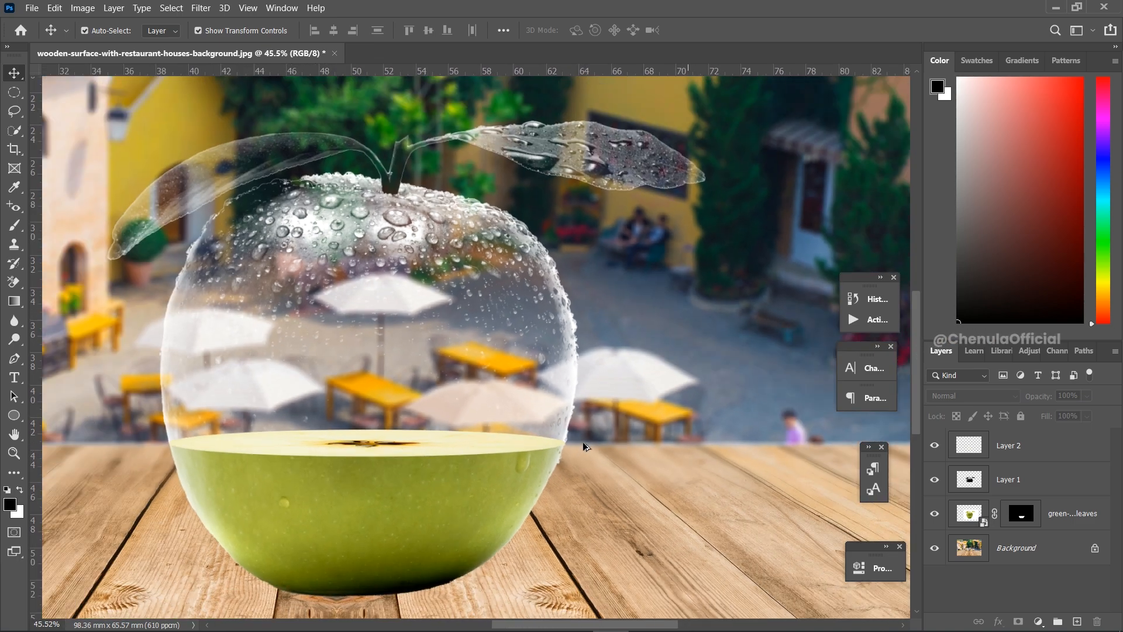
scroll(560, 444, down, 4)
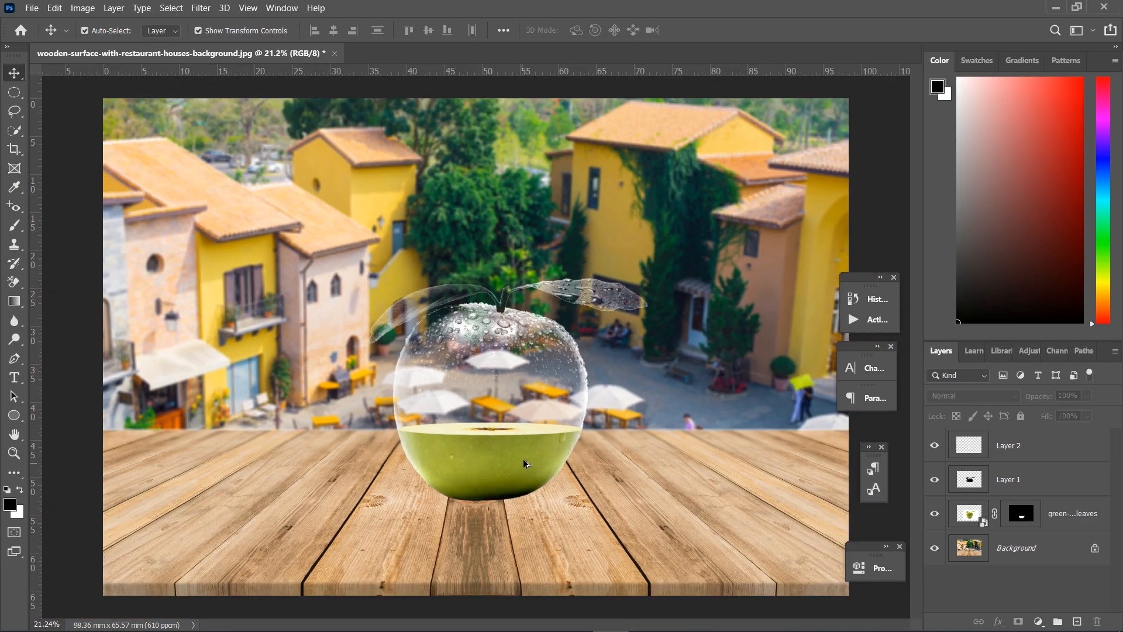
scroll(524, 459, up, 4)
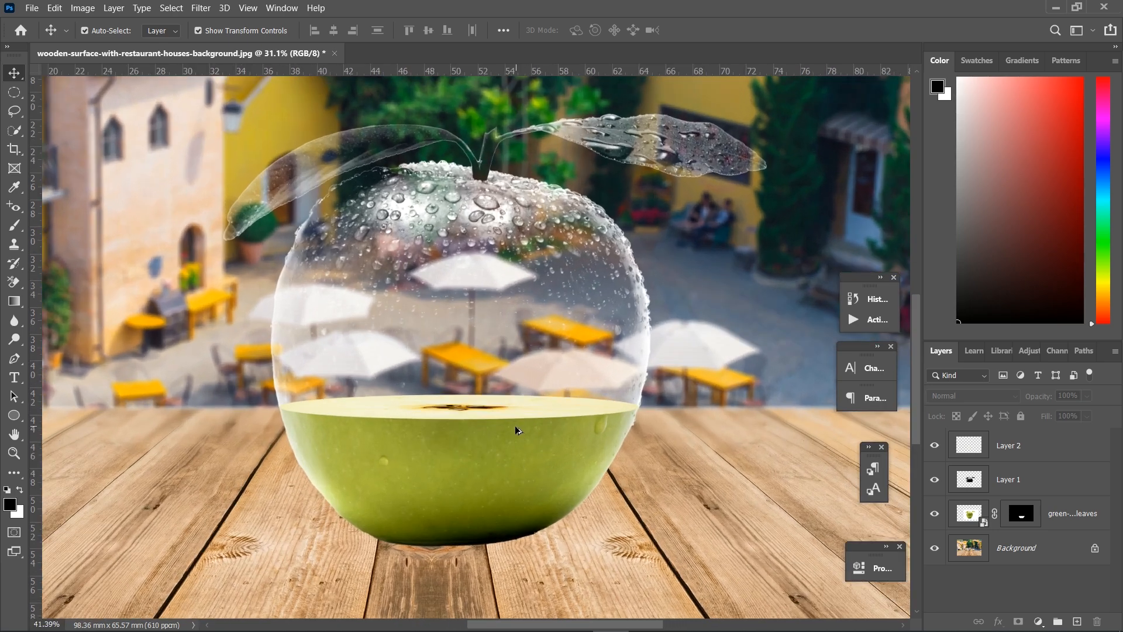
scroll(476, 411, up, 4)
scroll(490, 420, down, 1)
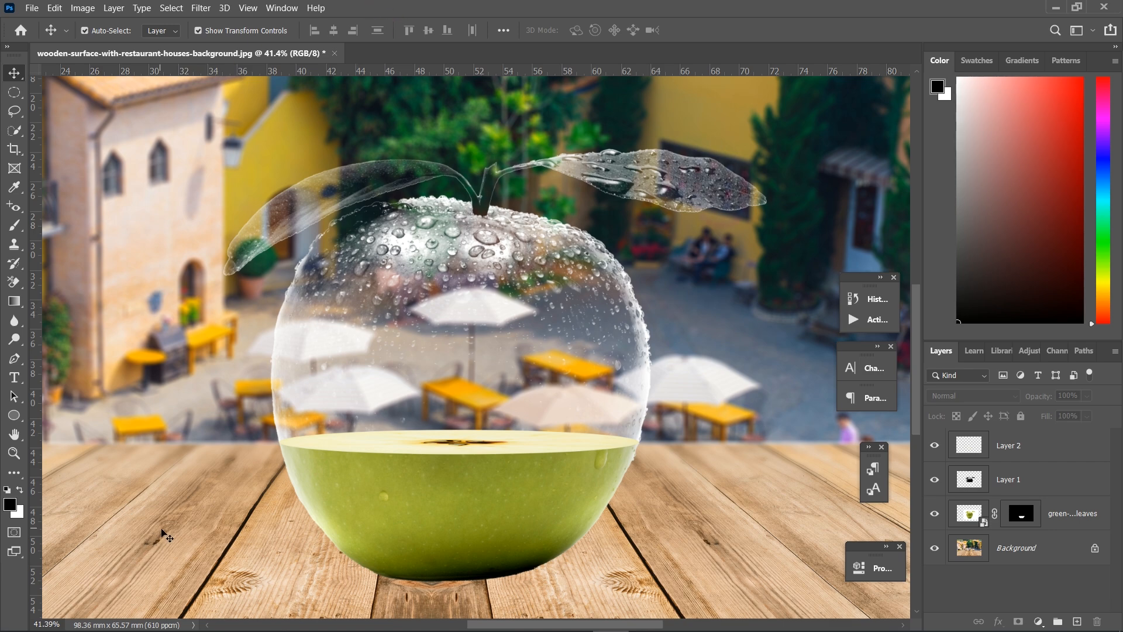
click(432, 372)
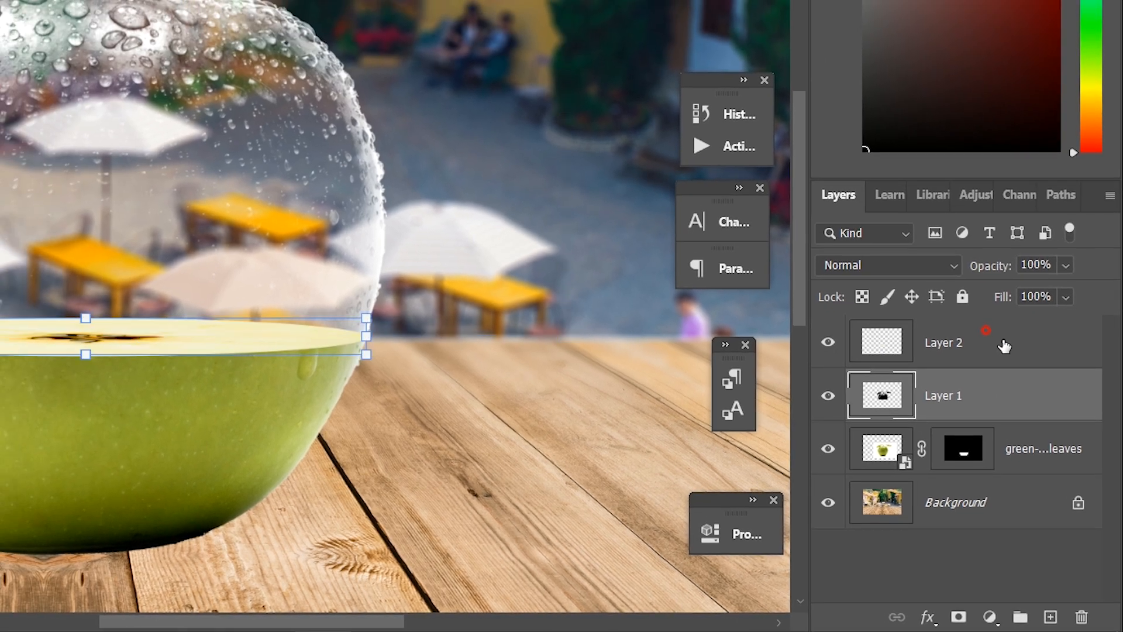
click(970, 308)
drag(987, 357, 857, 398)
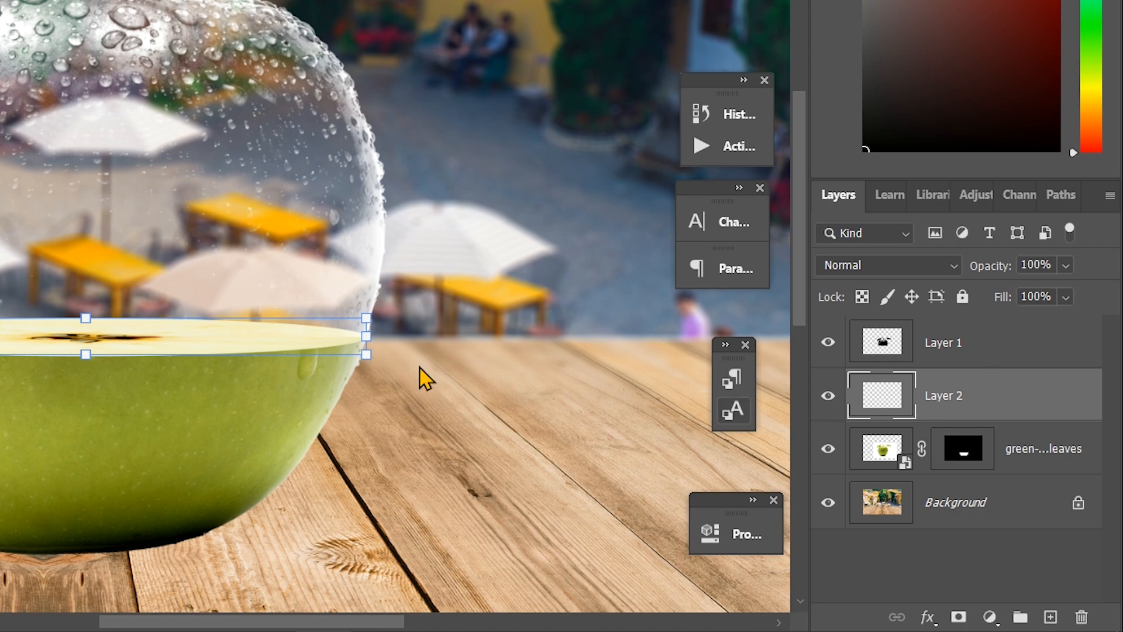
Step: Start a Warp transform on the glass apple layer, Layer 1, with a 5 x 5 grid
click(976, 350)
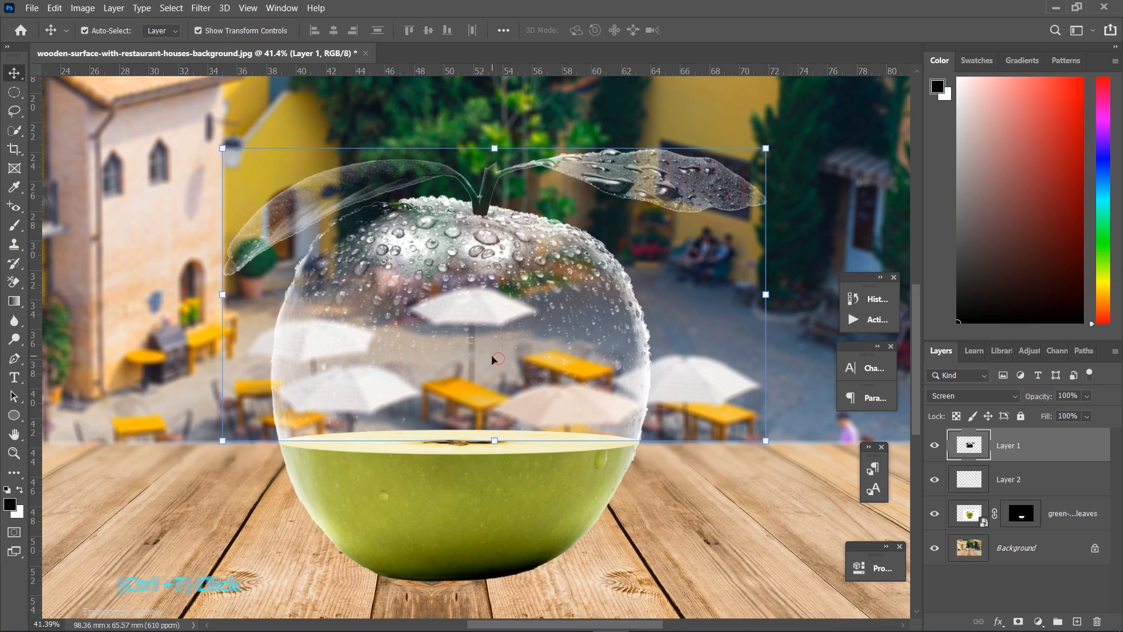
right_click(154, 214)
click(428, 347)
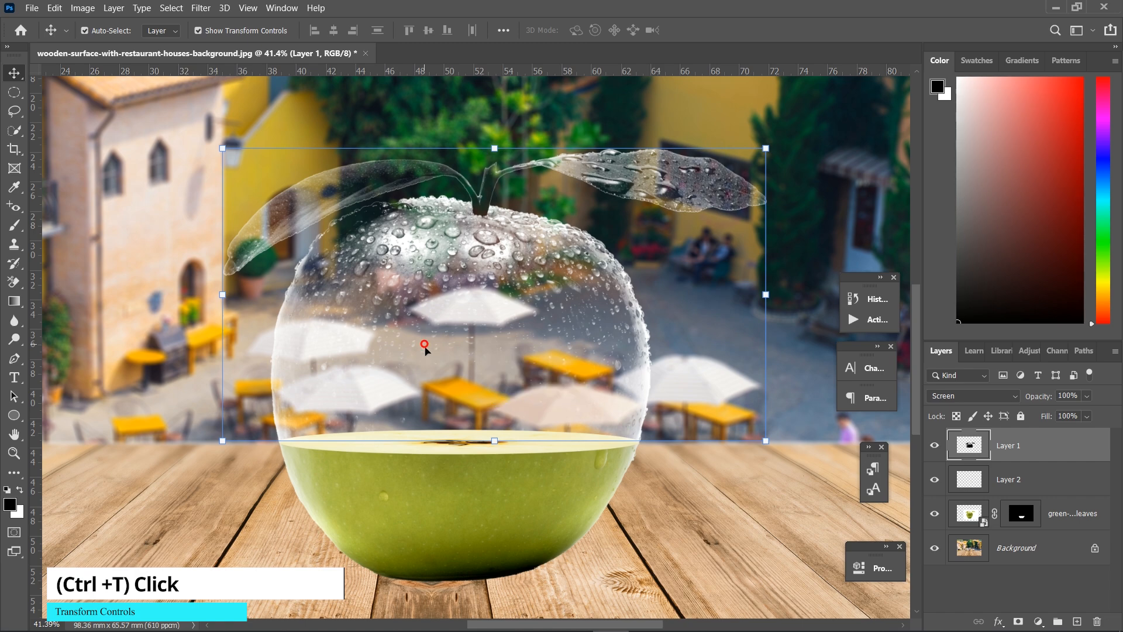
key(ctrl+t)
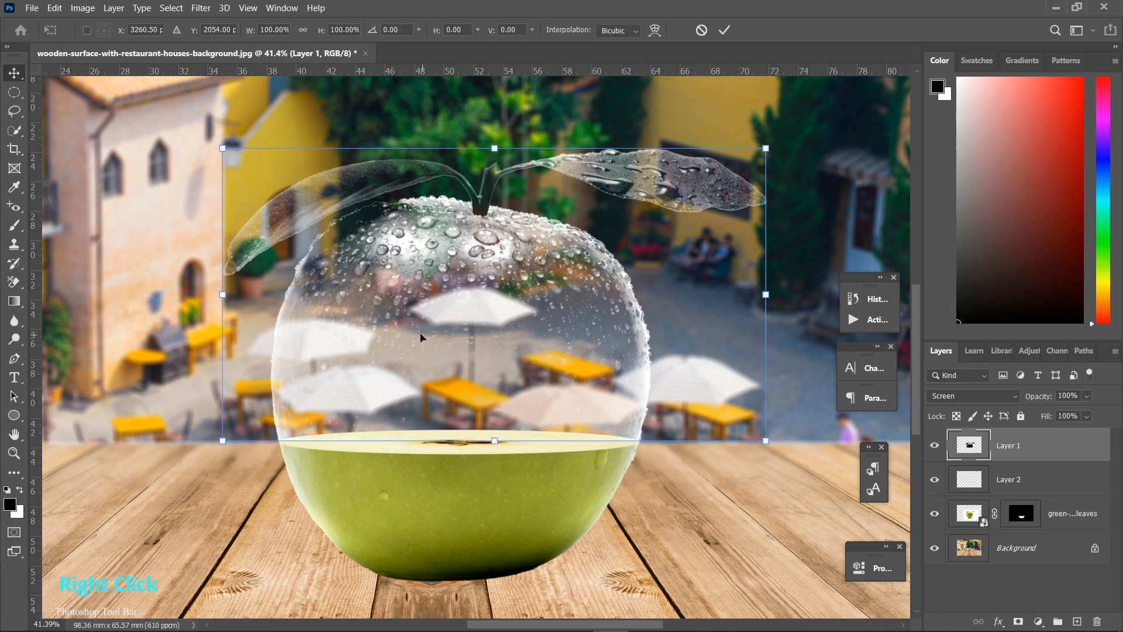
right_click(423, 339)
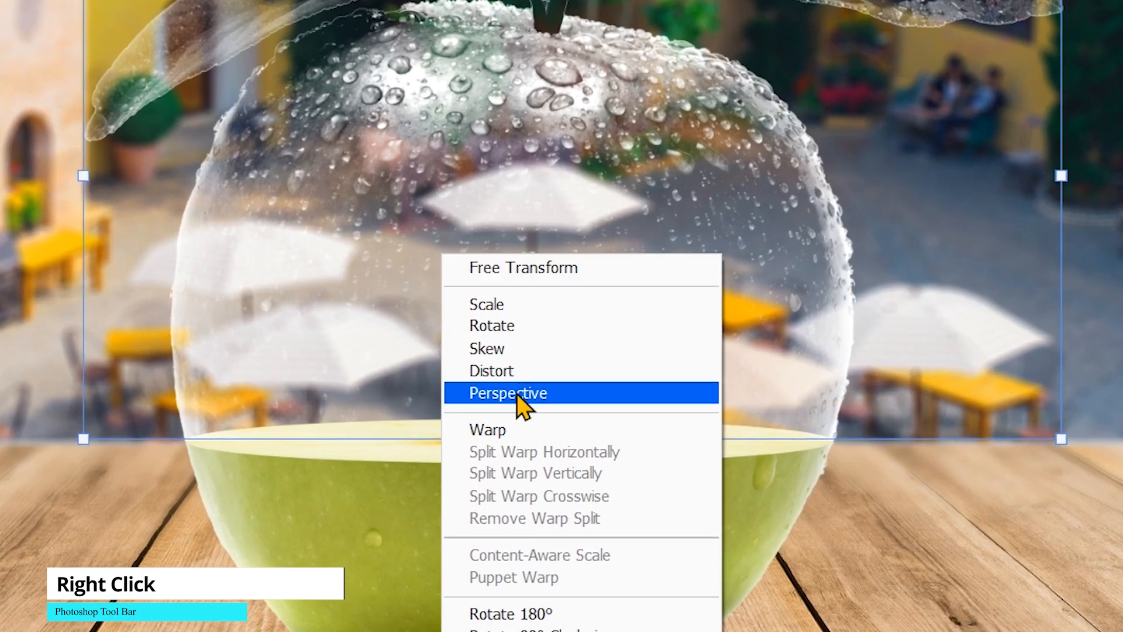
click(453, 436)
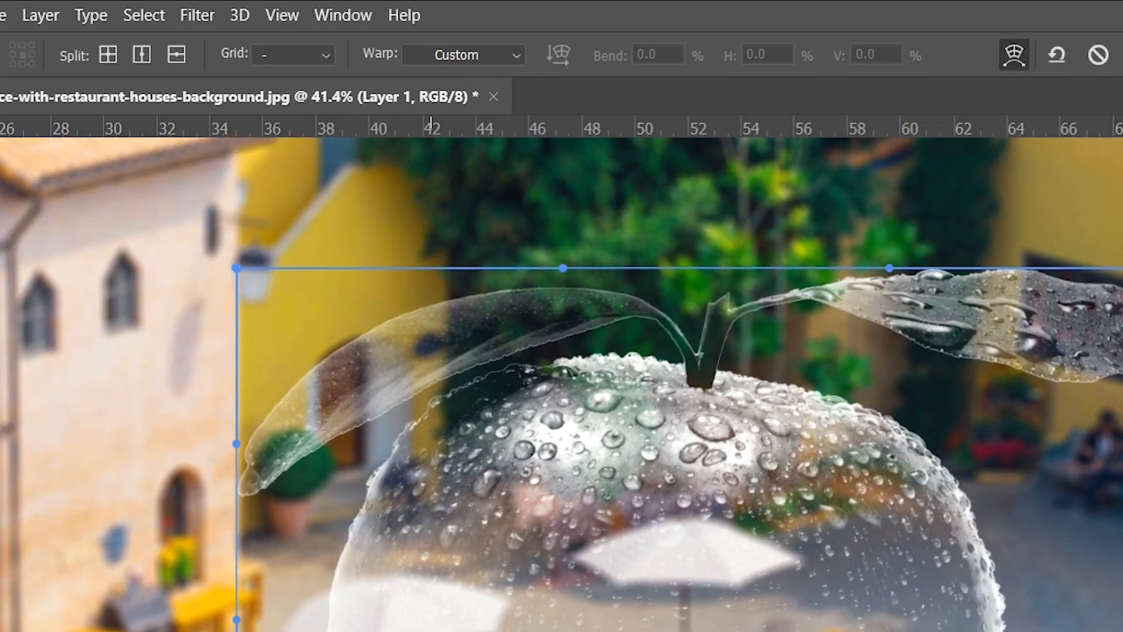
click(313, 59)
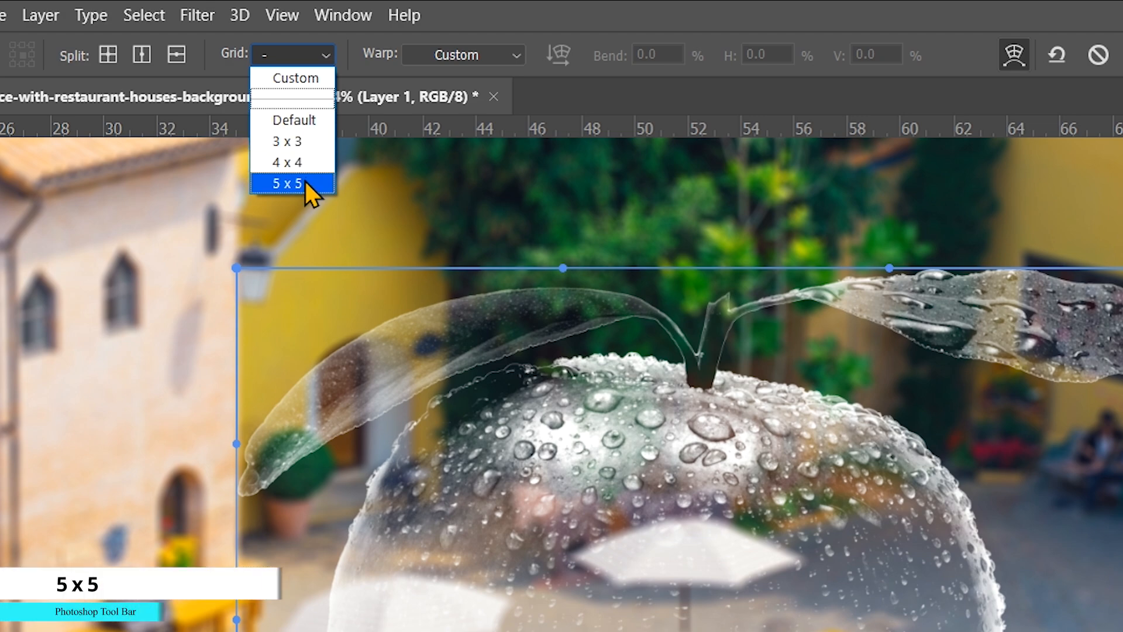
click(306, 181)
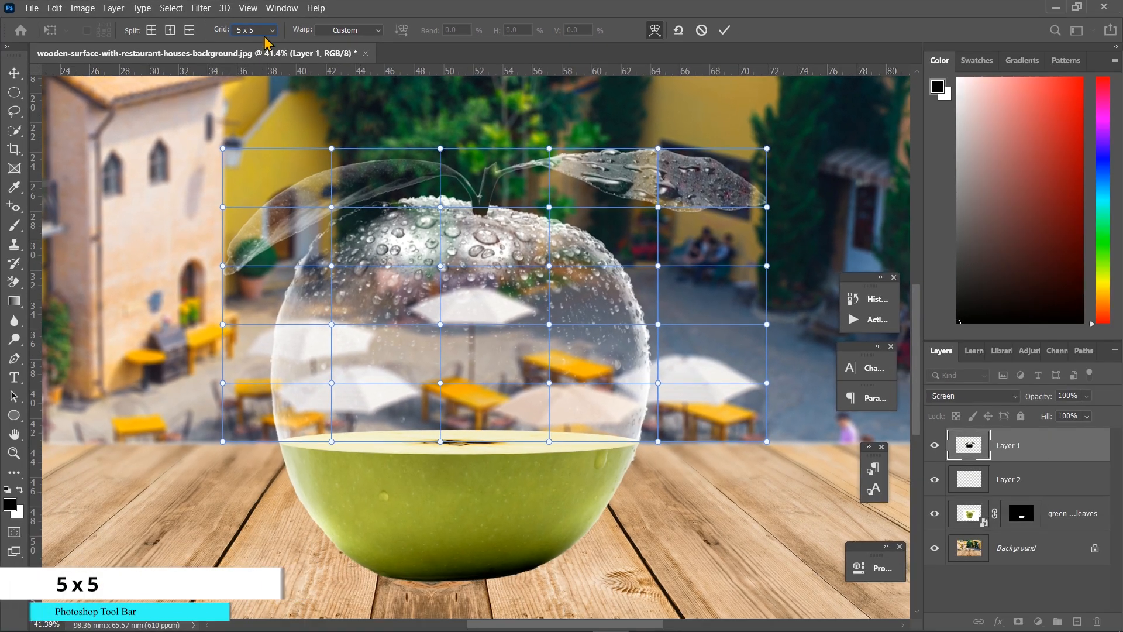
click(269, 30)
click(251, 102)
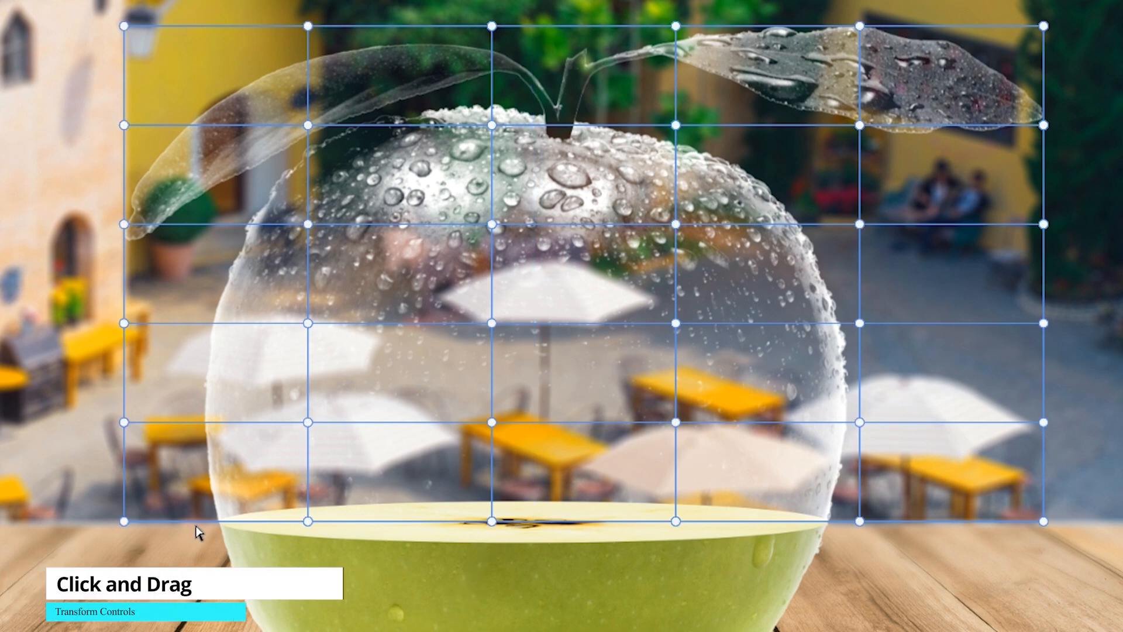
Step: Pull the glass apple's lower warp points down so its bottom edge follows the front rim of the cut face
drag(310, 520, 307, 533)
drag(492, 521, 492, 544)
drag(676, 520, 677, 542)
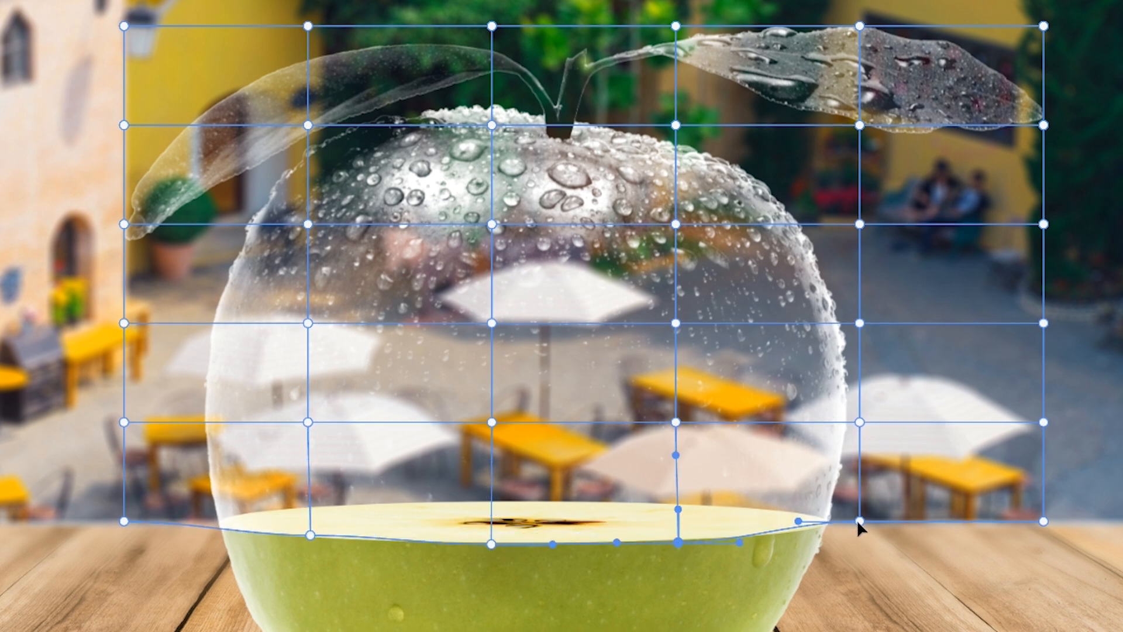
drag(860, 521, 858, 526)
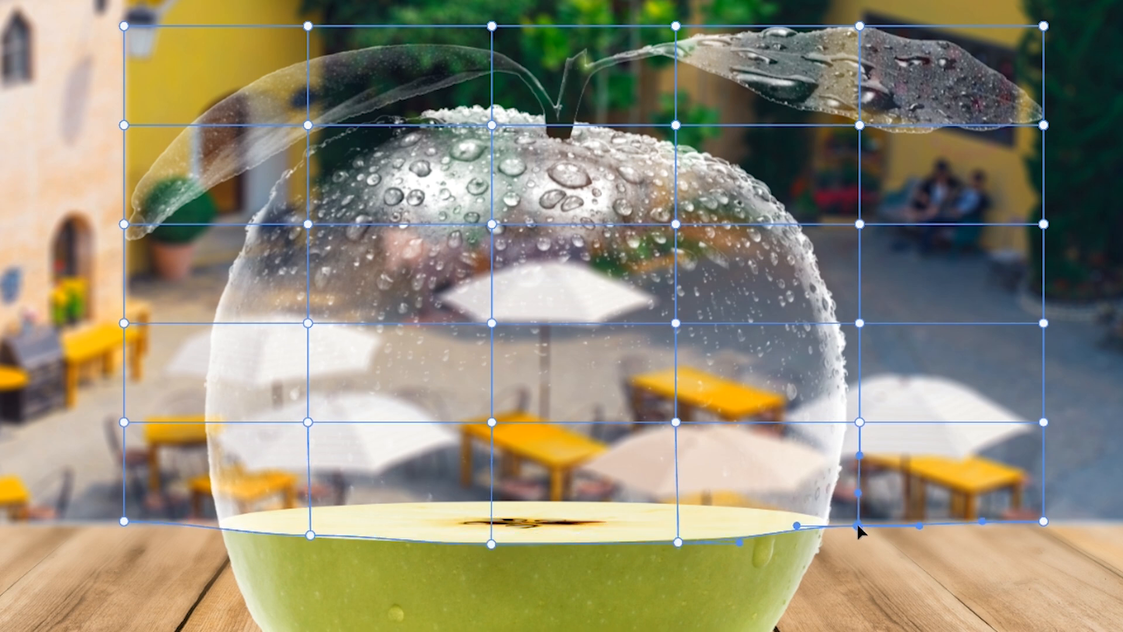
Step: Add a vertical warp split between the fourth and fifth grid columns and fit its lower point to the cut face's right rim
click(787, 536)
key(ctrl)
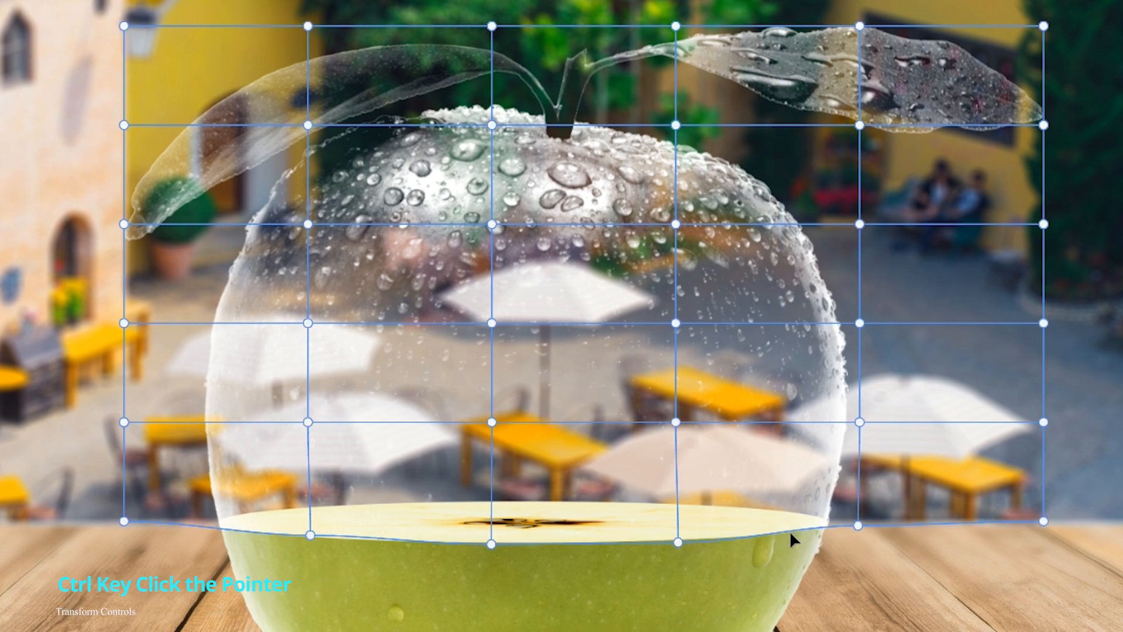
key(ctrl)
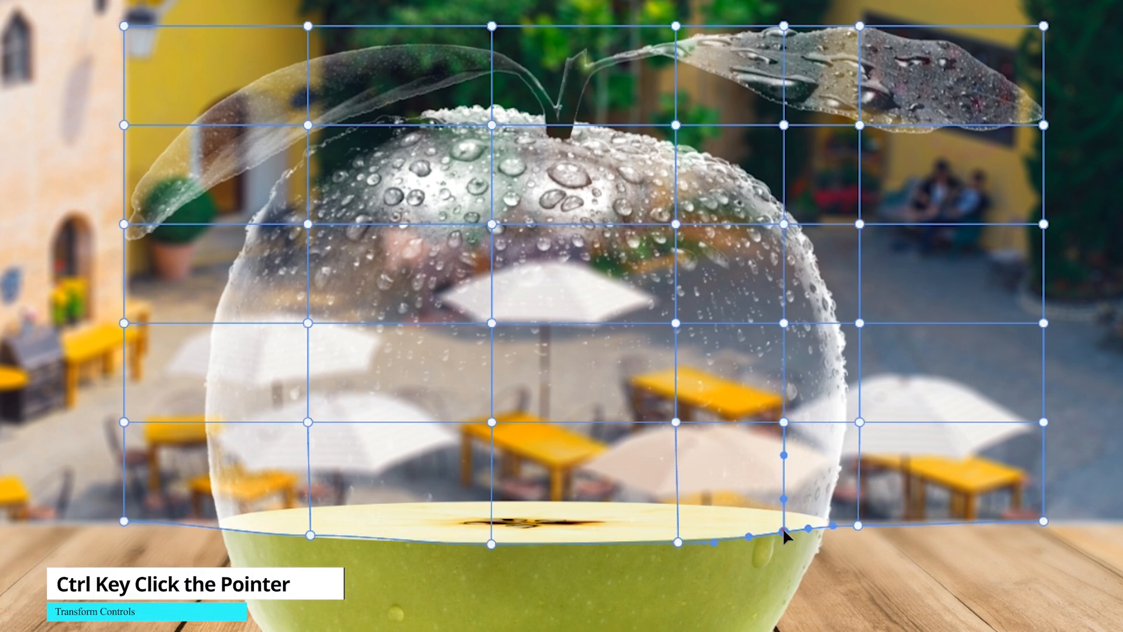
click(786, 530)
drag(788, 531, 787, 533)
Step: Add a vertical warp split left of centre, reshape the lower-left points to meet the cut face's left rim, and commit the warp
click(372, 538)
click(310, 535)
drag(311, 537, 309, 540)
mouse_move(124, 522)
mouse_down()
mouse_move(125, 505)
mouse_move(140, 515)
mouse_move(125, 505)
mouse_up()
drag(306, 541, 300, 537)
drag(125, 505, 136, 509)
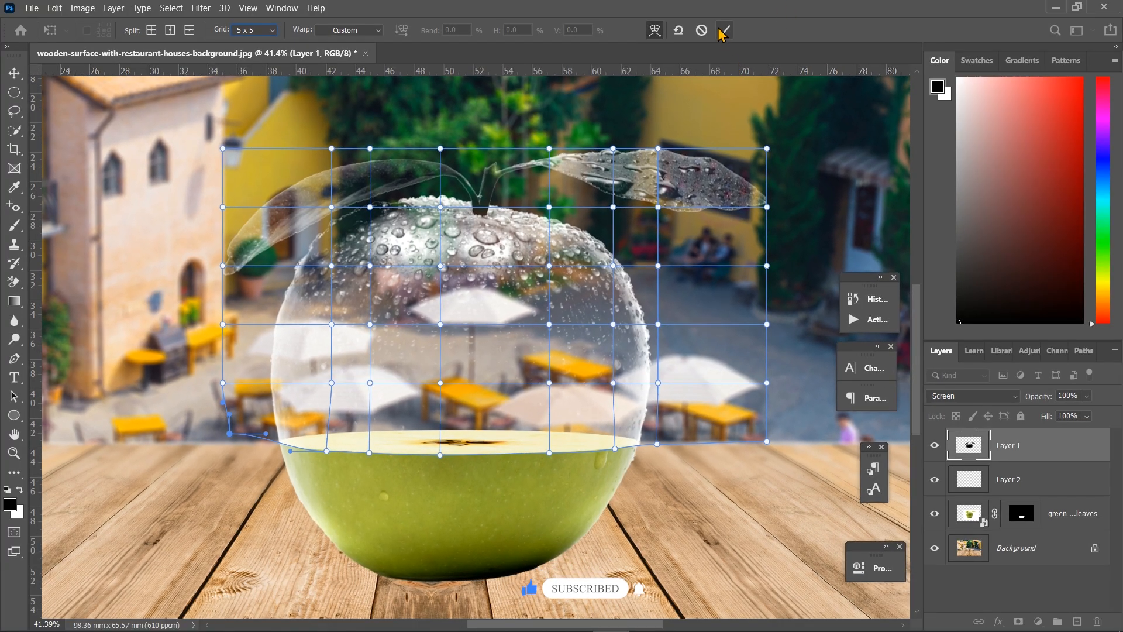
click(724, 30)
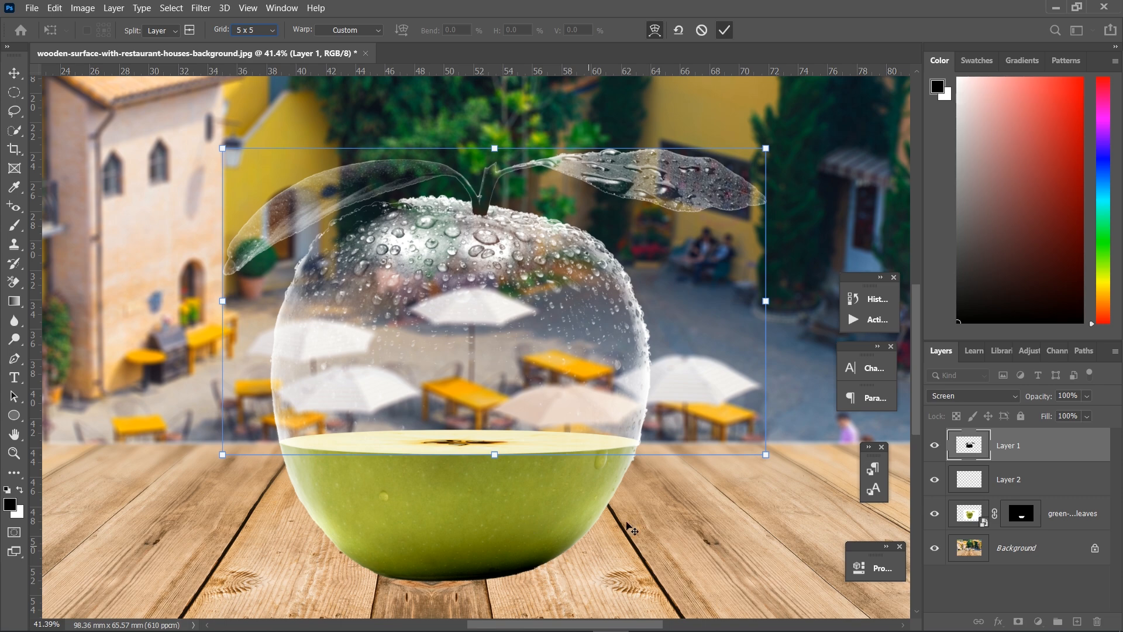
click(646, 535)
scroll(647, 514, down, 3)
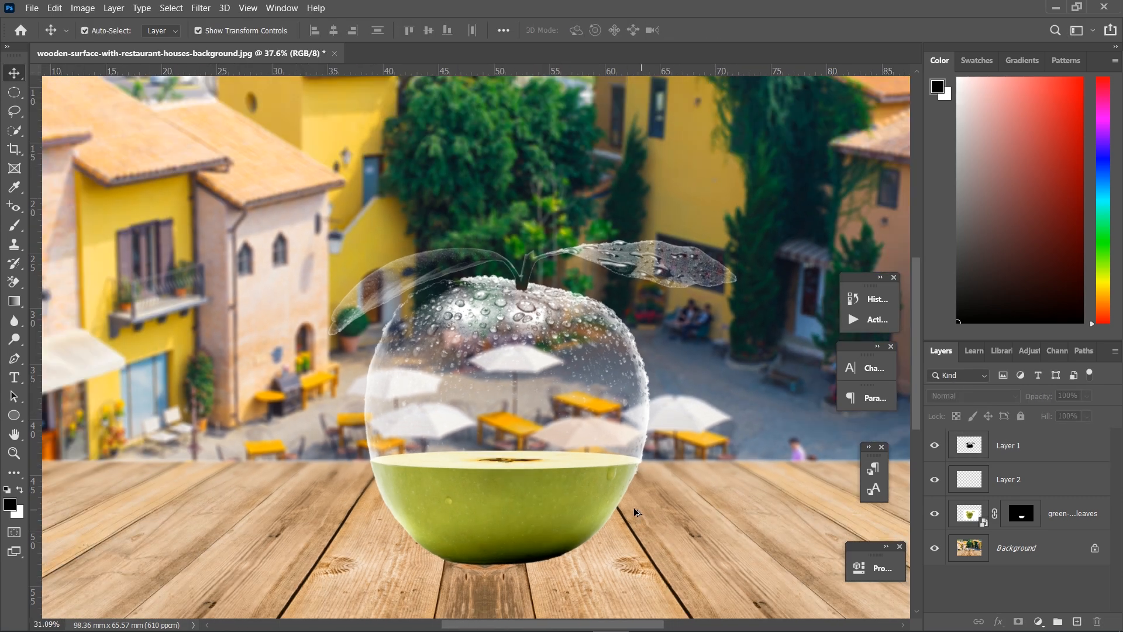
scroll(631, 502, down, 3)
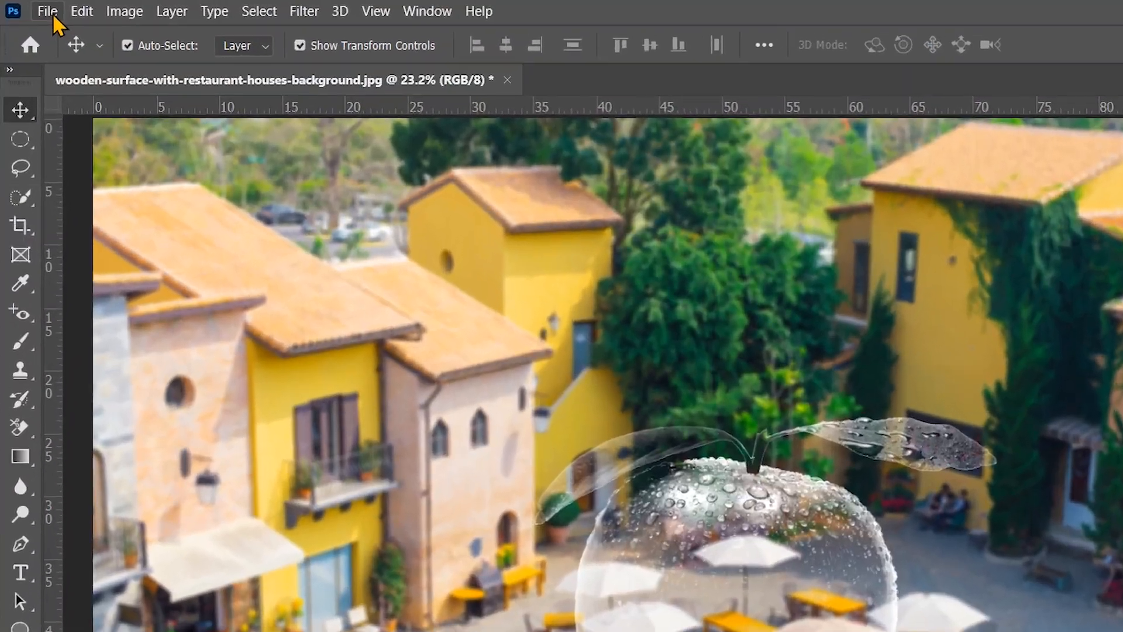
Step: Place full-shot-kid-with-backpack.jpg as an embedded image and commit the placement
click(32, 7)
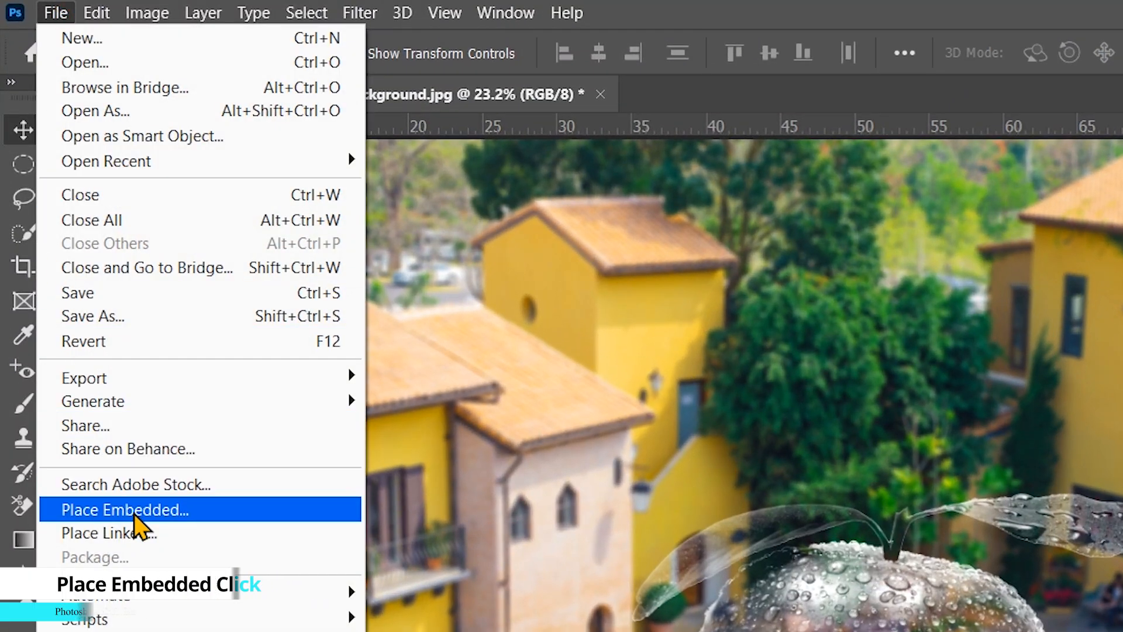
click(200, 510)
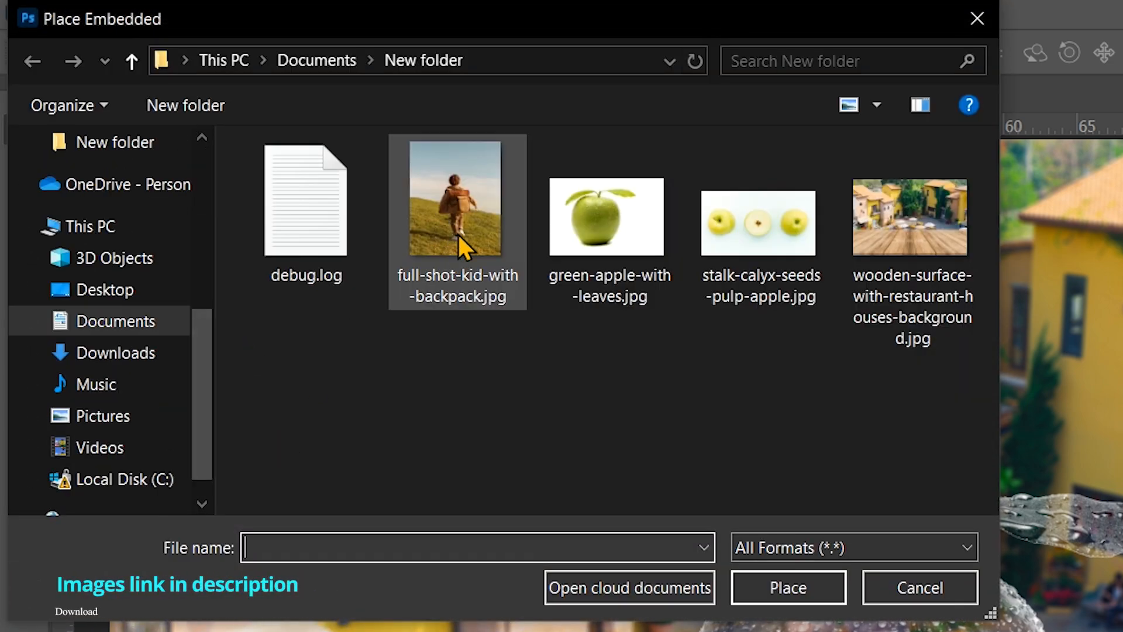
click(448, 223)
click(788, 587)
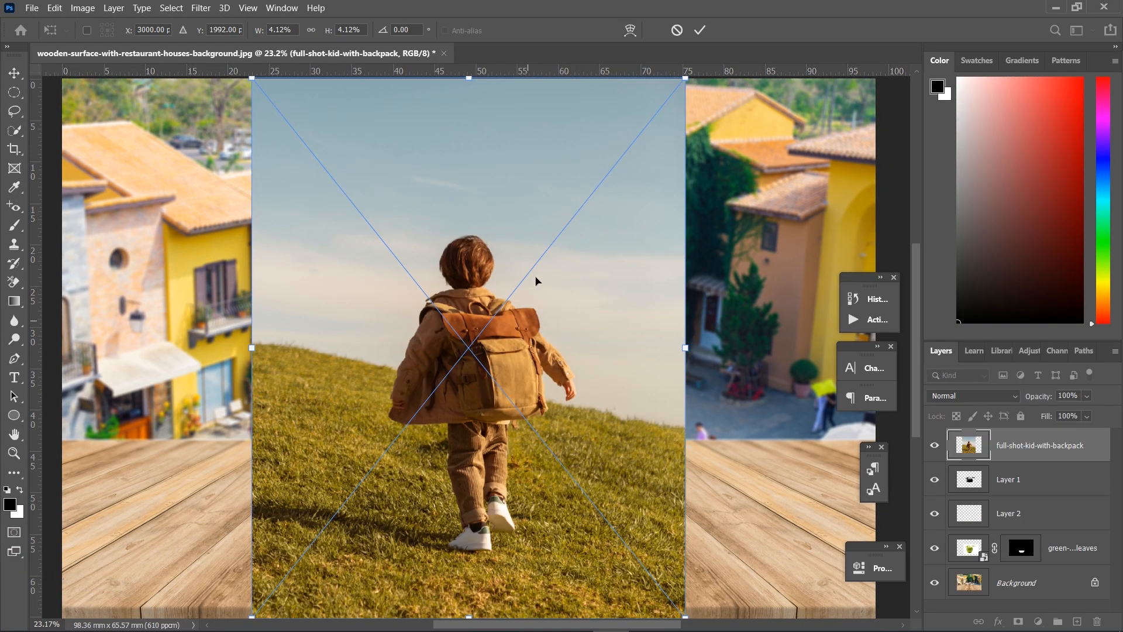
click(700, 33)
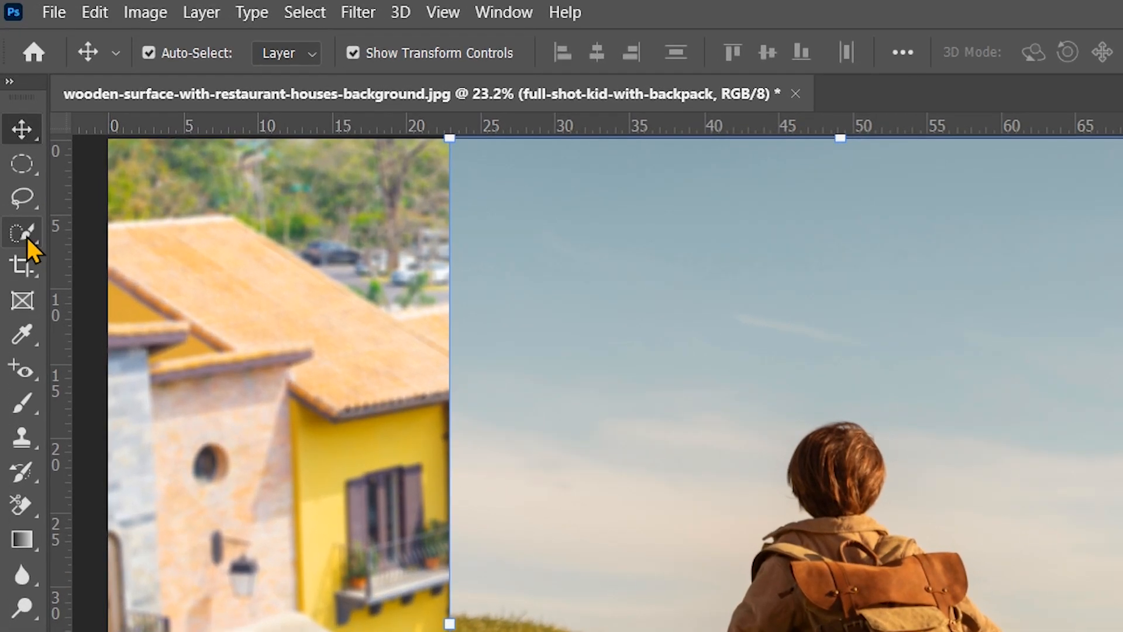
Step: Select the kid with Select Subject and copy the selection to a new layer
click(27, 237)
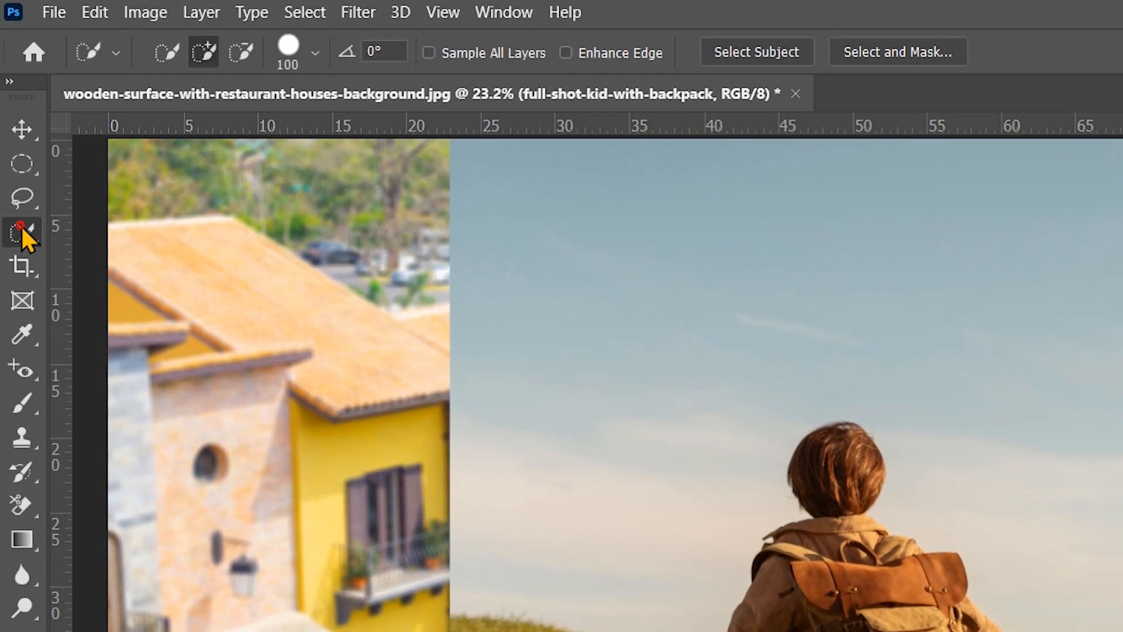
click(747, 49)
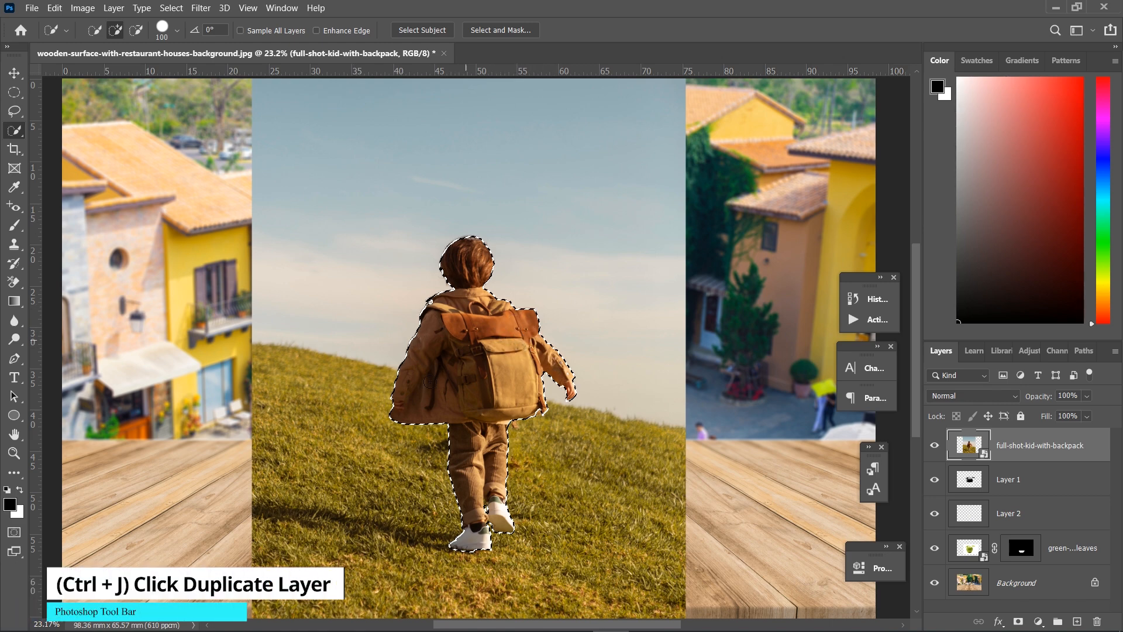
key(ctrl+j)
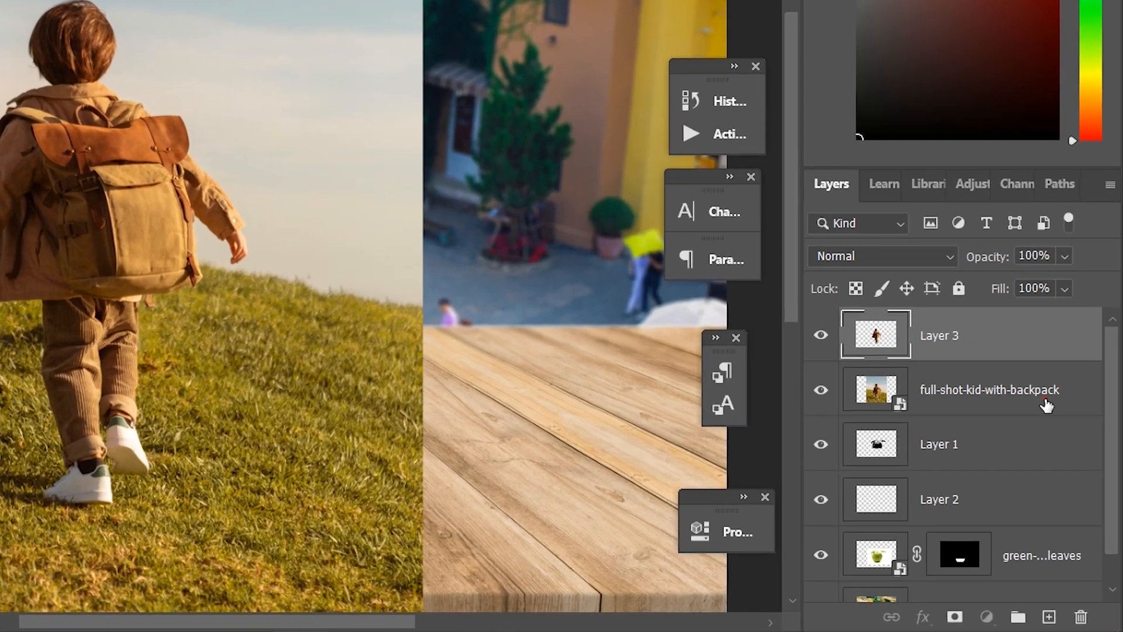
Step: Delete the original full-shot-kid-with-backpack layer
click(1059, 486)
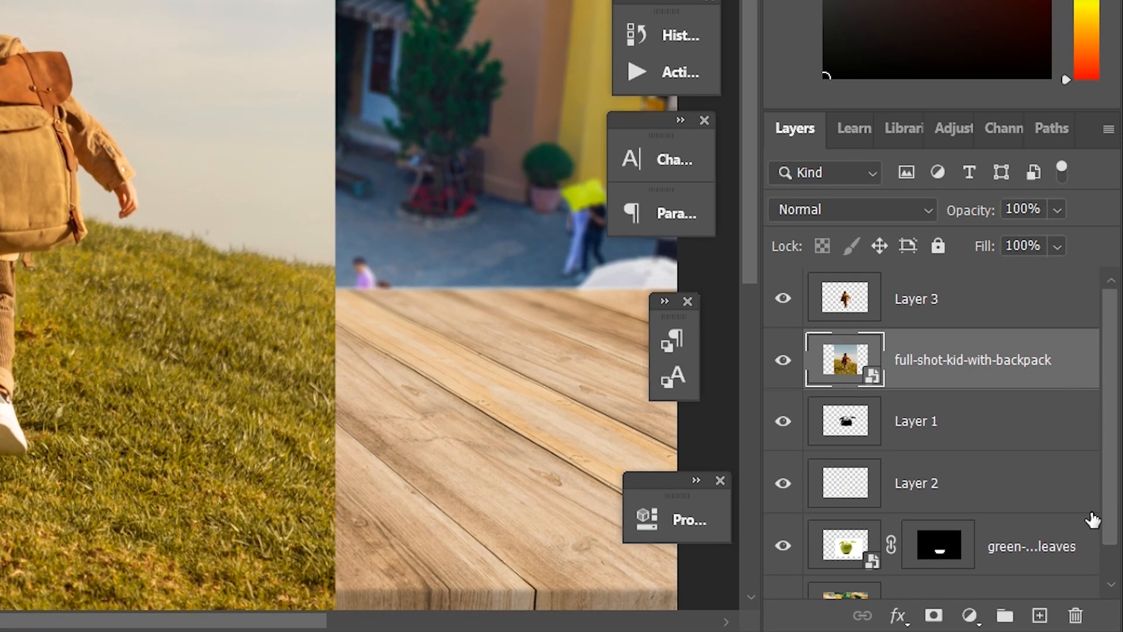
click(1075, 616)
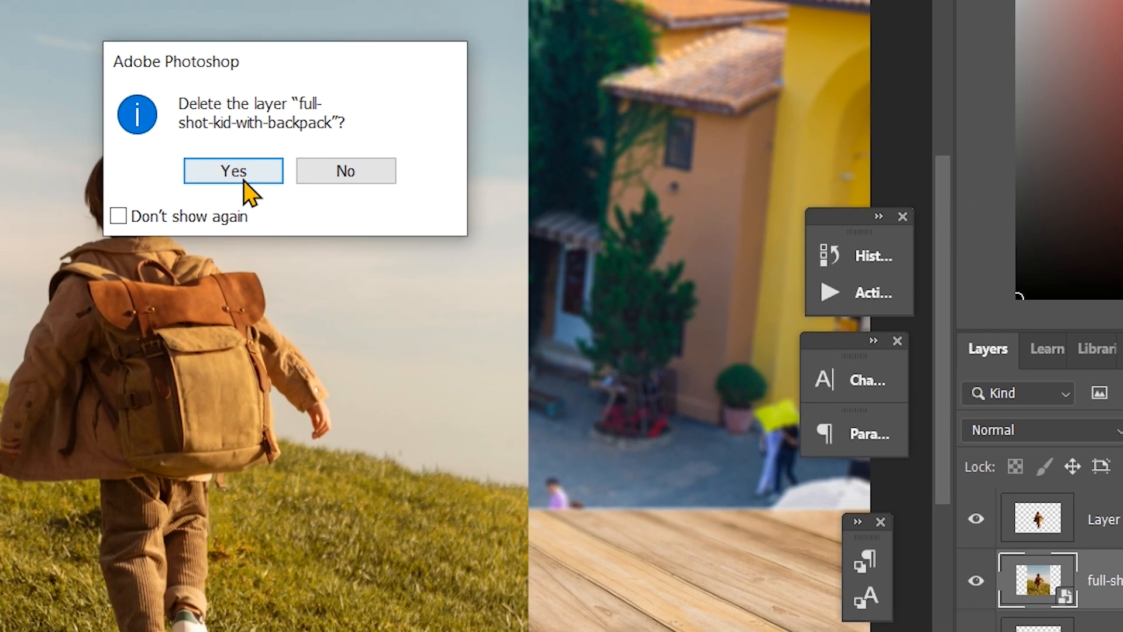
click(244, 183)
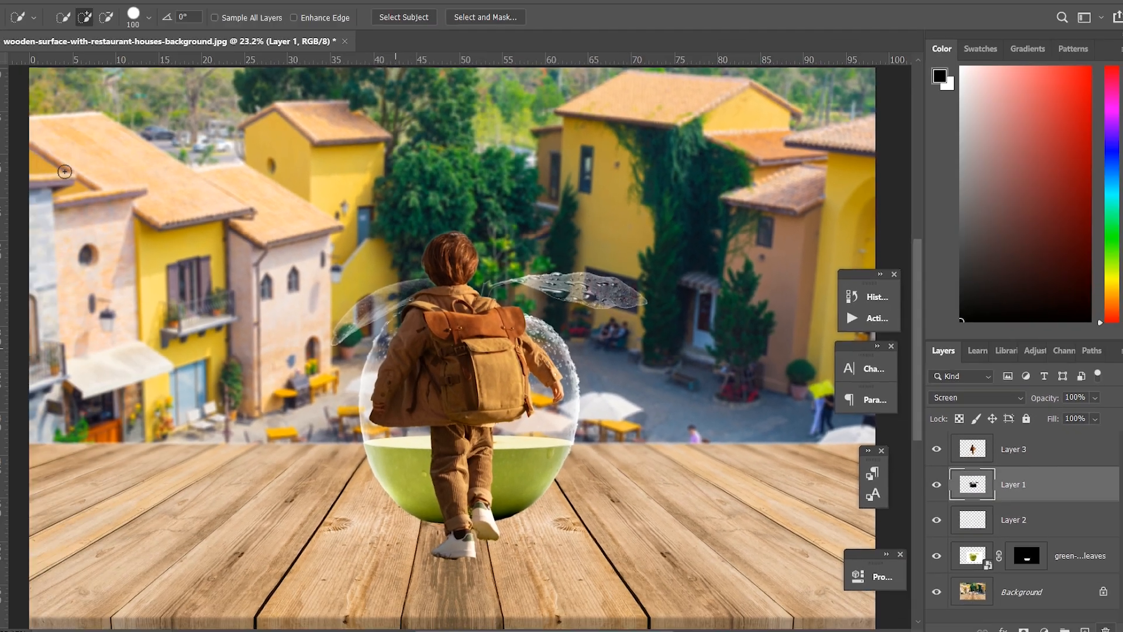
Step: Scale down the cut-out kid on Layer 3 and stand him on the apple's cut face inside the glass half
click(13, 74)
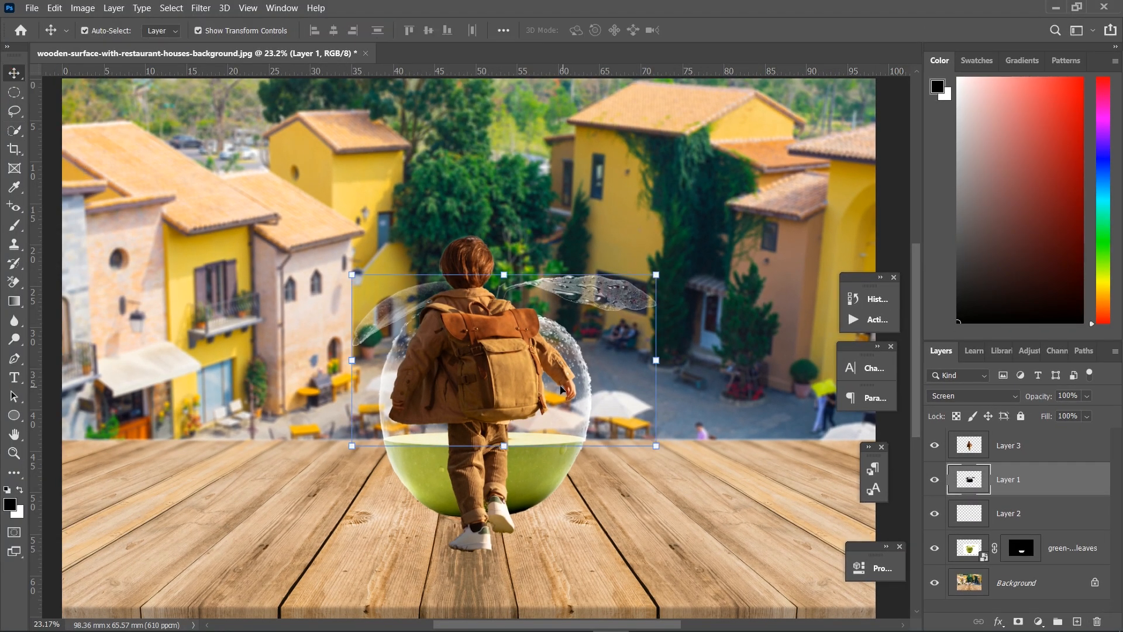
click(1030, 445)
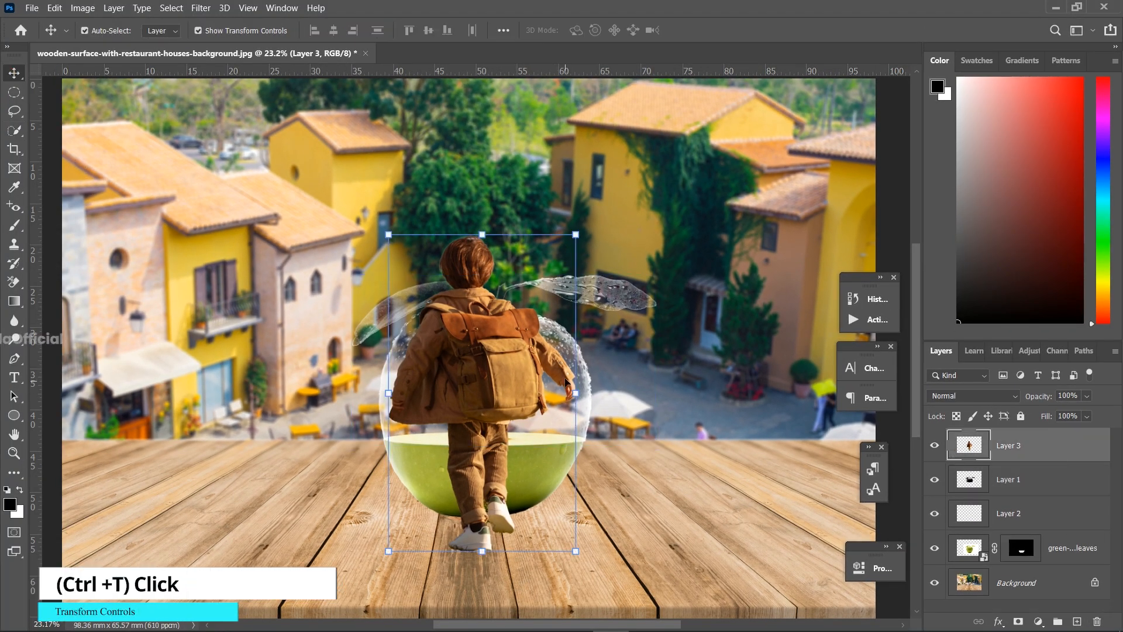
drag(480, 236, 491, 464)
drag(484, 515, 486, 401)
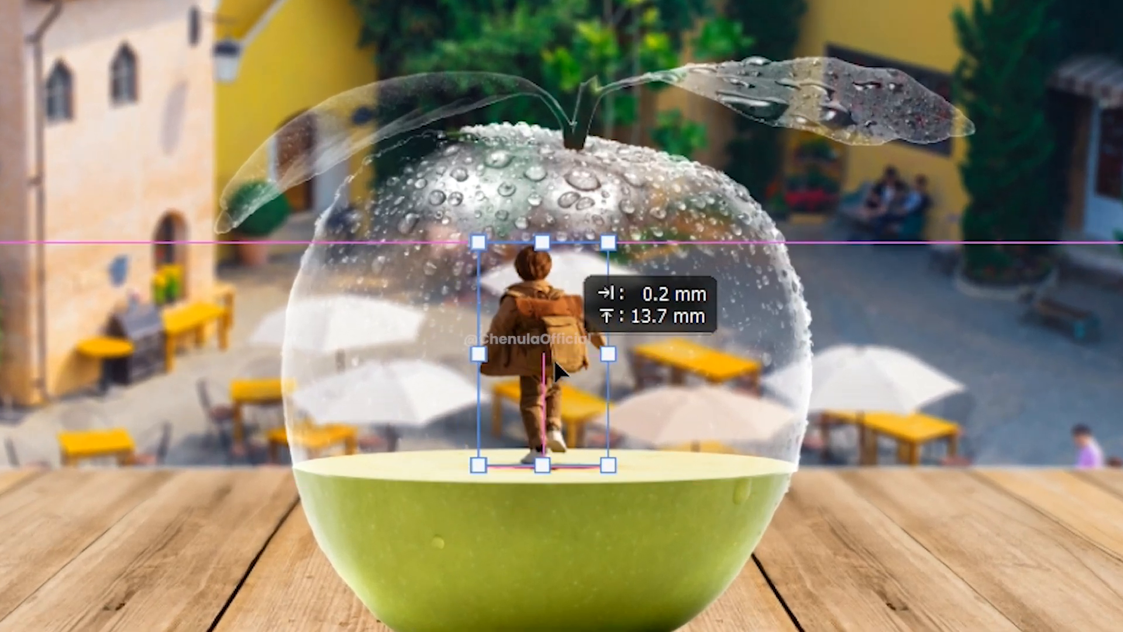
drag(554, 358, 553, 358)
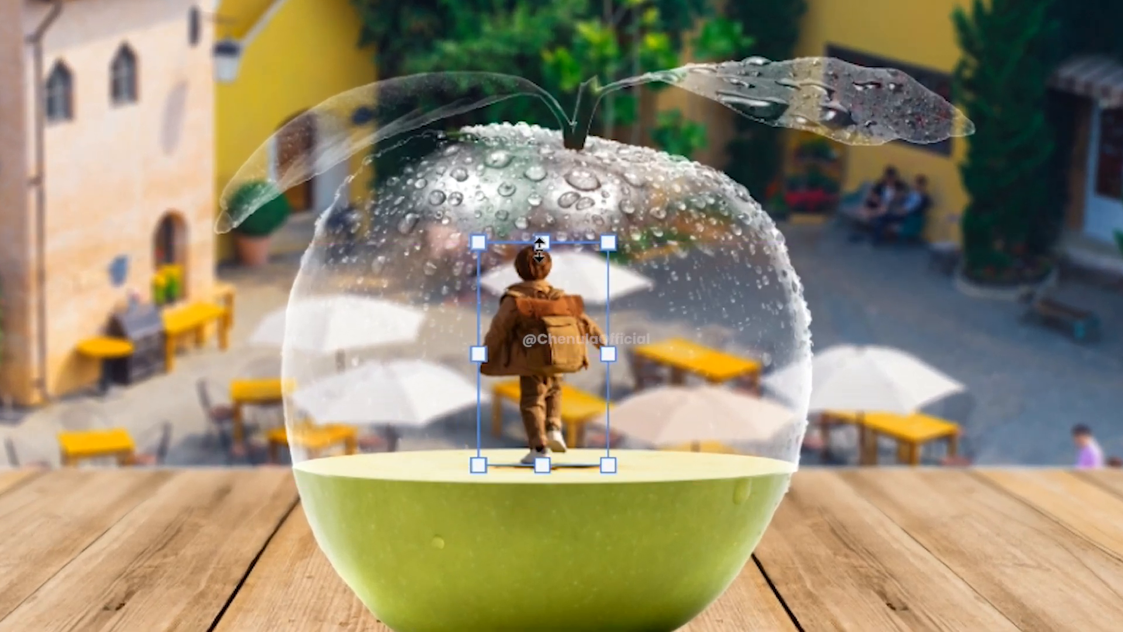
Step: Shrink the kid further to about 16.7% of the original size, keeping his feet on the cut face
drag(543, 242, 558, 333)
scroll(548, 414, up, 5)
key(Return)
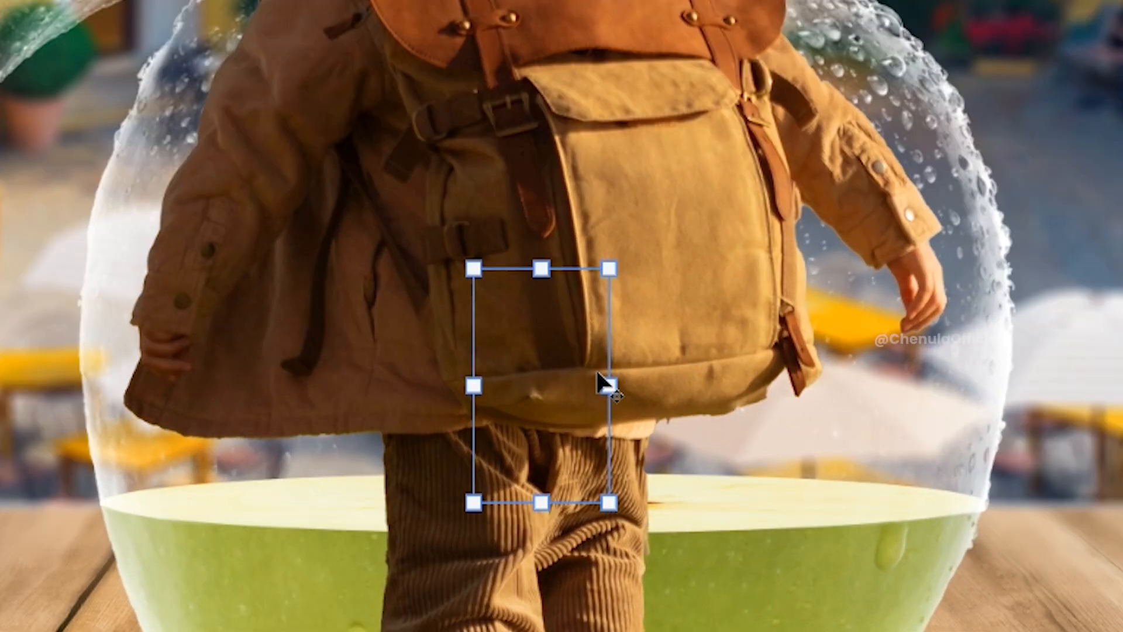
scroll(597, 374, up, 2)
scroll(602, 386, up, 1)
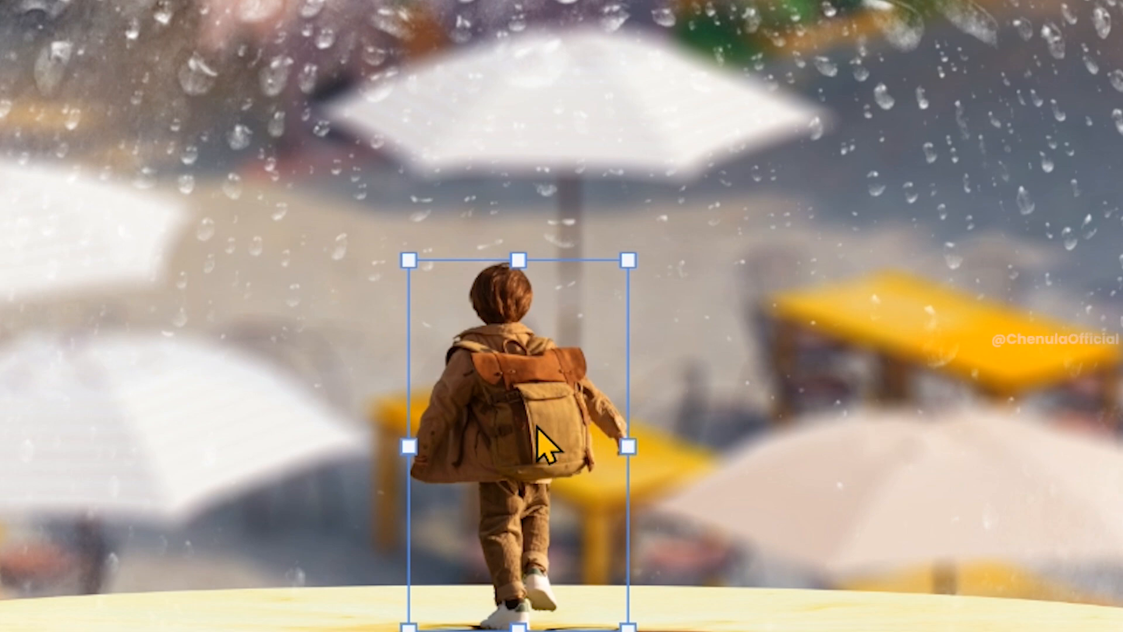
scroll(571, 392, down, 3)
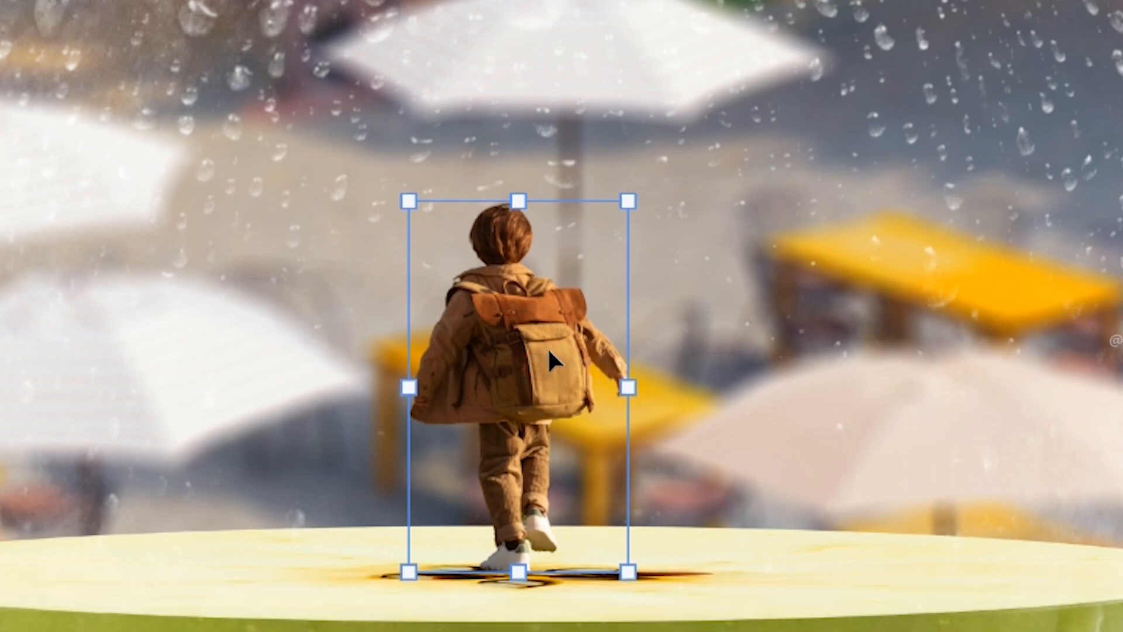
Step: Flip the kid horizontally, adjust his position over the apple core, and enlarge him slightly
right_click(539, 354)
click(509, 354)
right_click(508, 353)
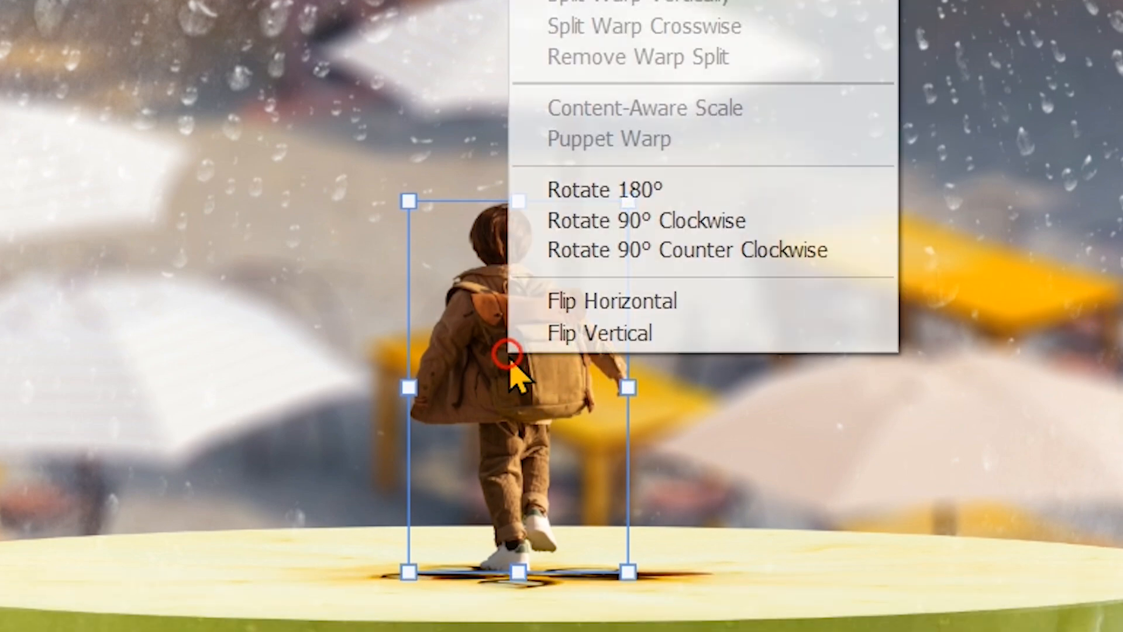
click(614, 301)
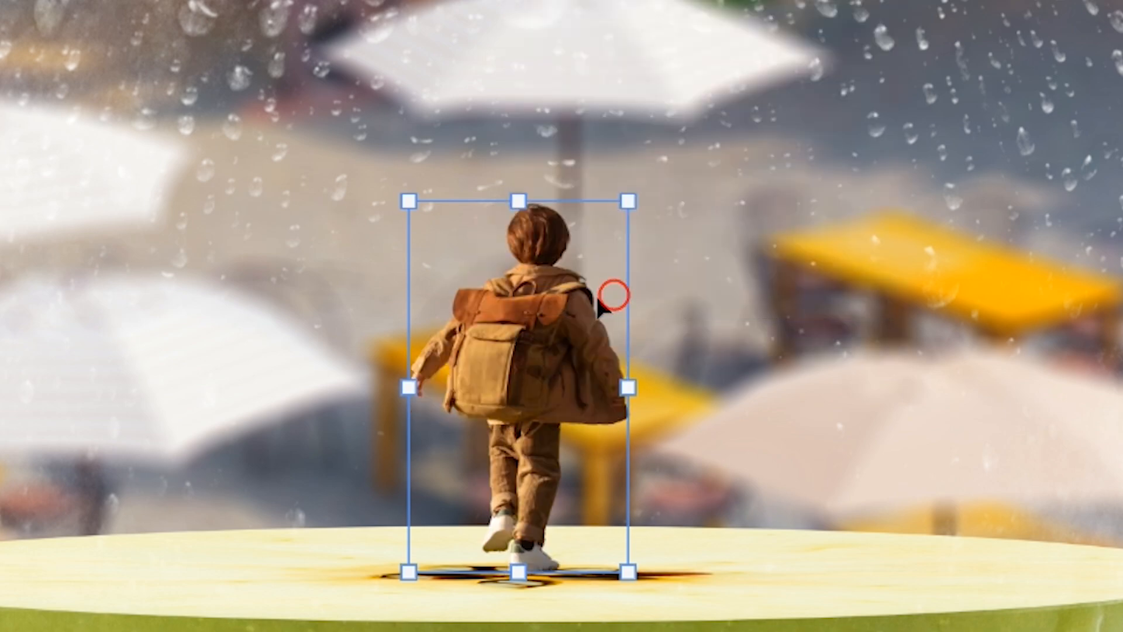
mouse_move(544, 378)
mouse_down()
mouse_move(552, 344)
mouse_move(551, 363)
mouse_up()
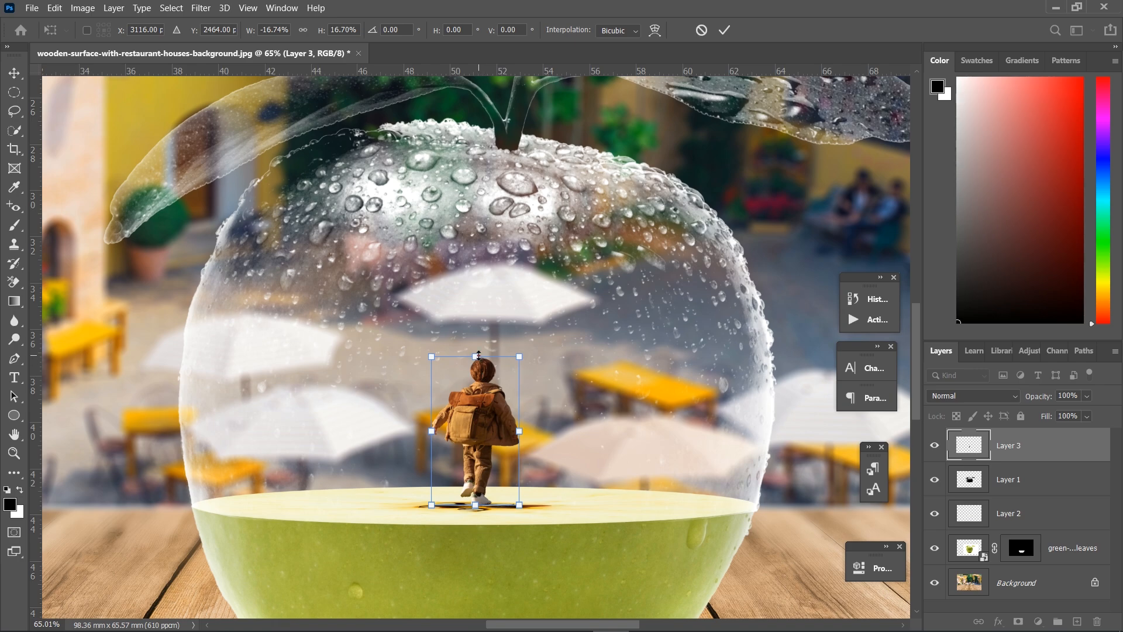
drag(479, 355, 479, 346)
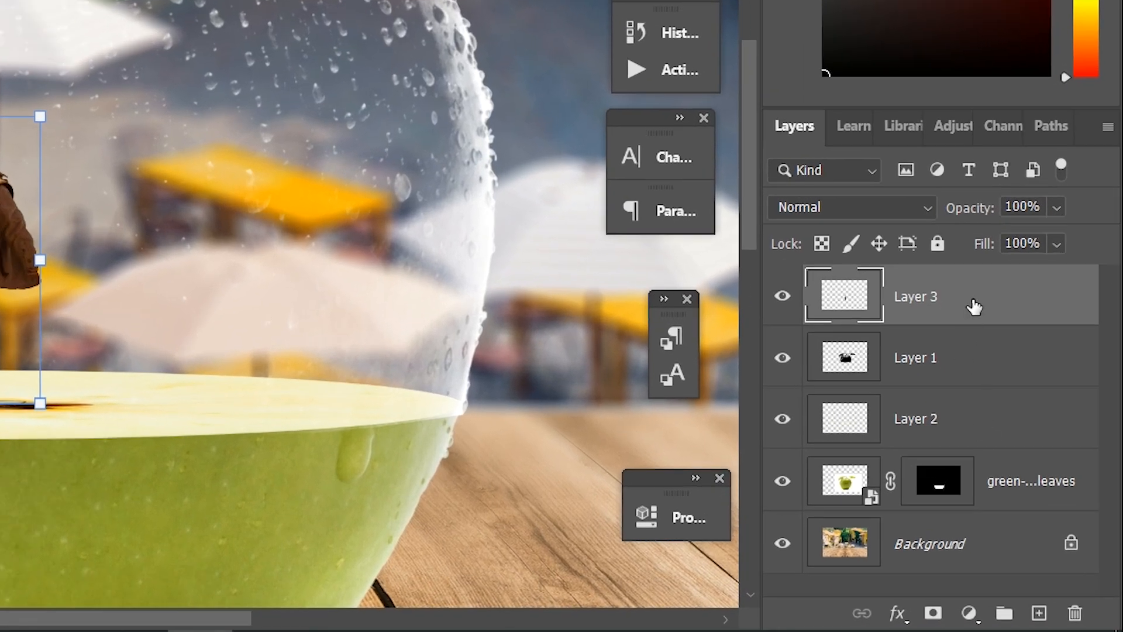
Step: Place the kid layer, Layer 3, directly below the glass apple layer, Layer 1, comparing both stacking orders
drag(974, 306, 985, 369)
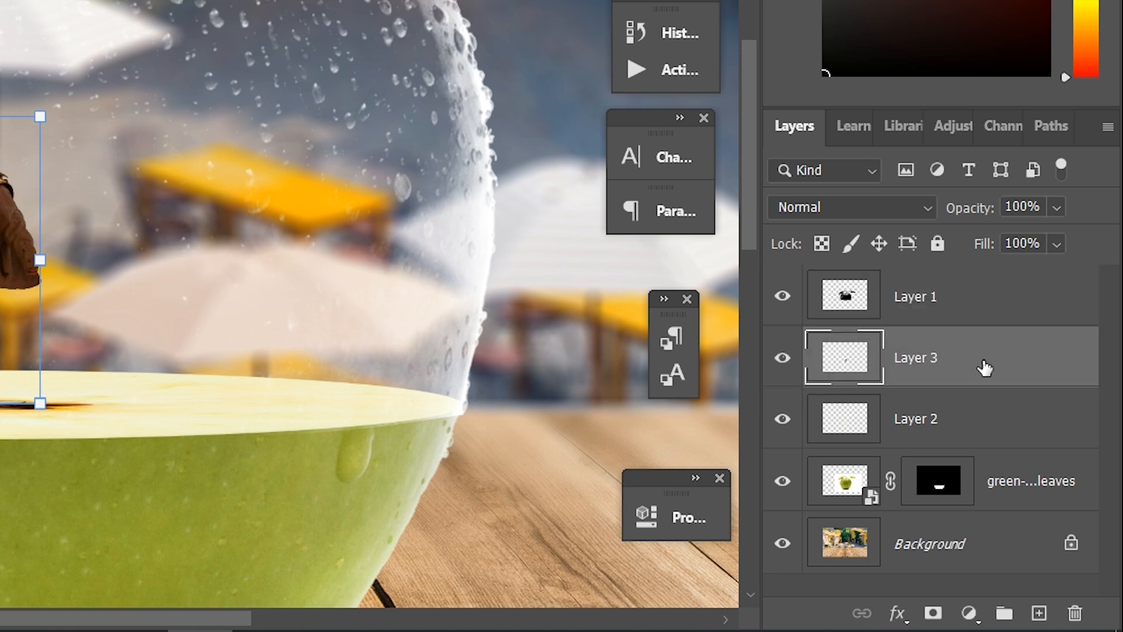
drag(981, 440, 954, 430)
drag(938, 304, 953, 375)
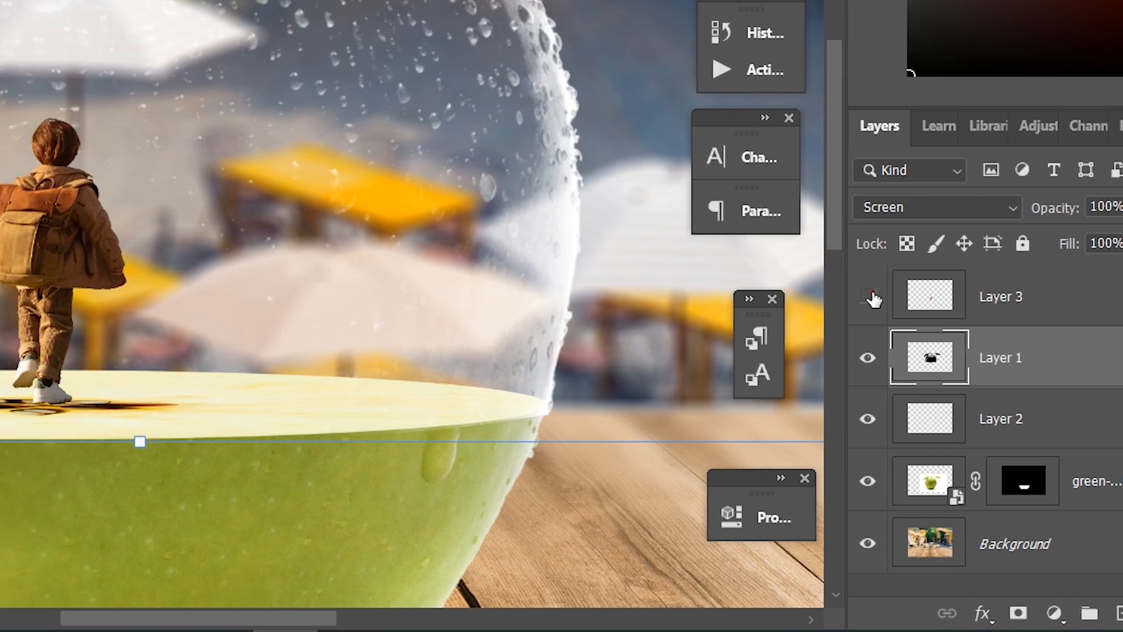
click(784, 296)
click(908, 294)
drag(1064, 309, 1064, 376)
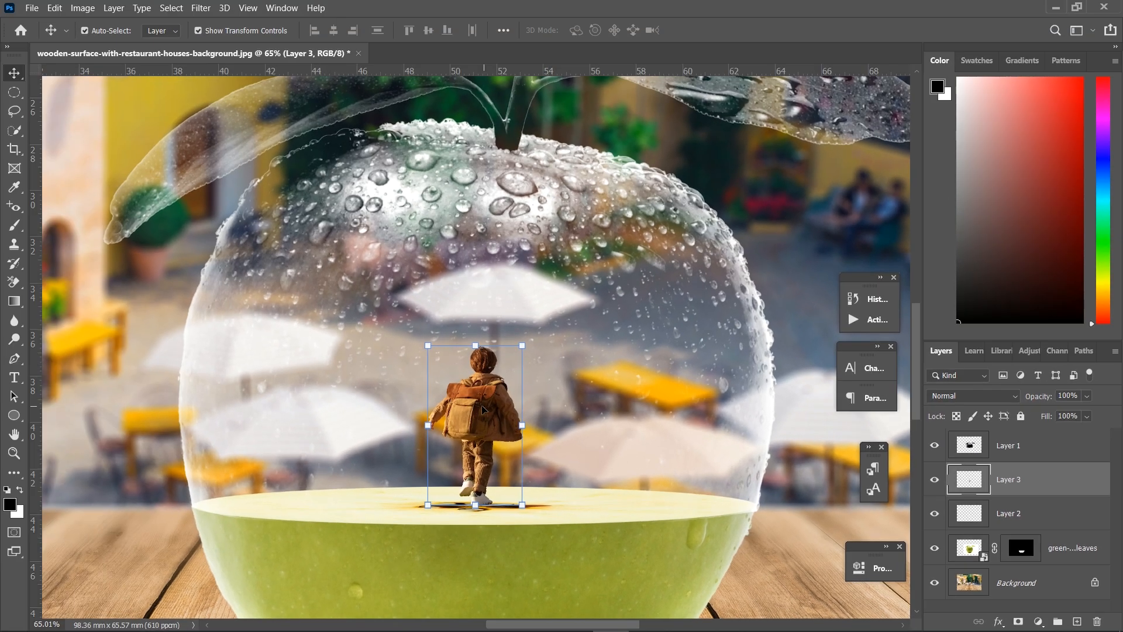
drag(89, 212, 89, 216)
drag(482, 400, 482, 401)
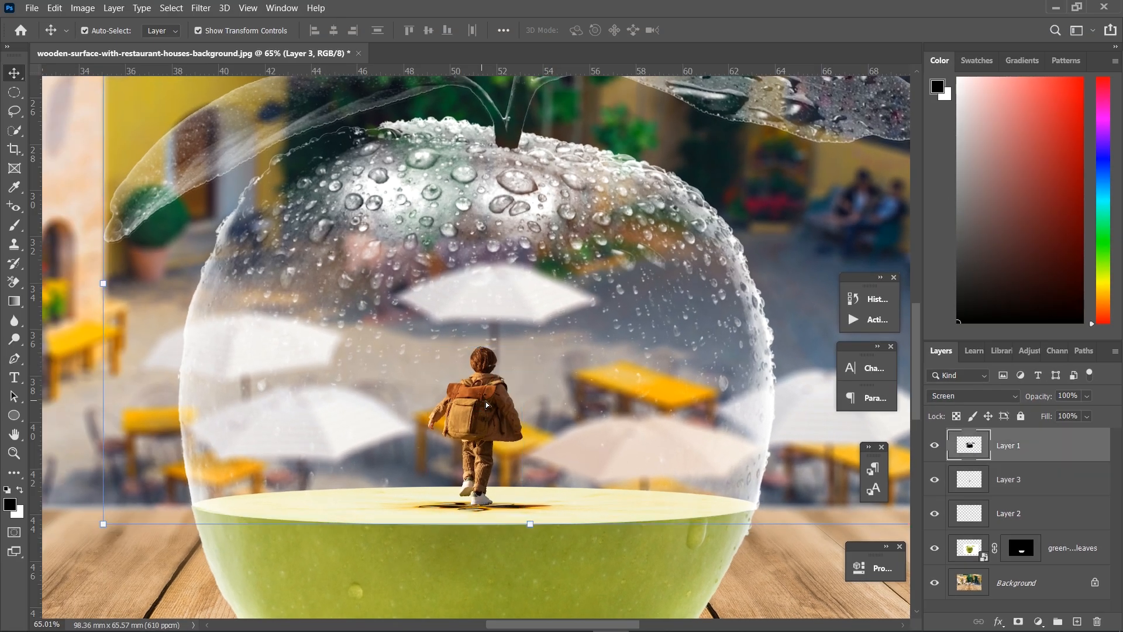
key(ctrl+z)
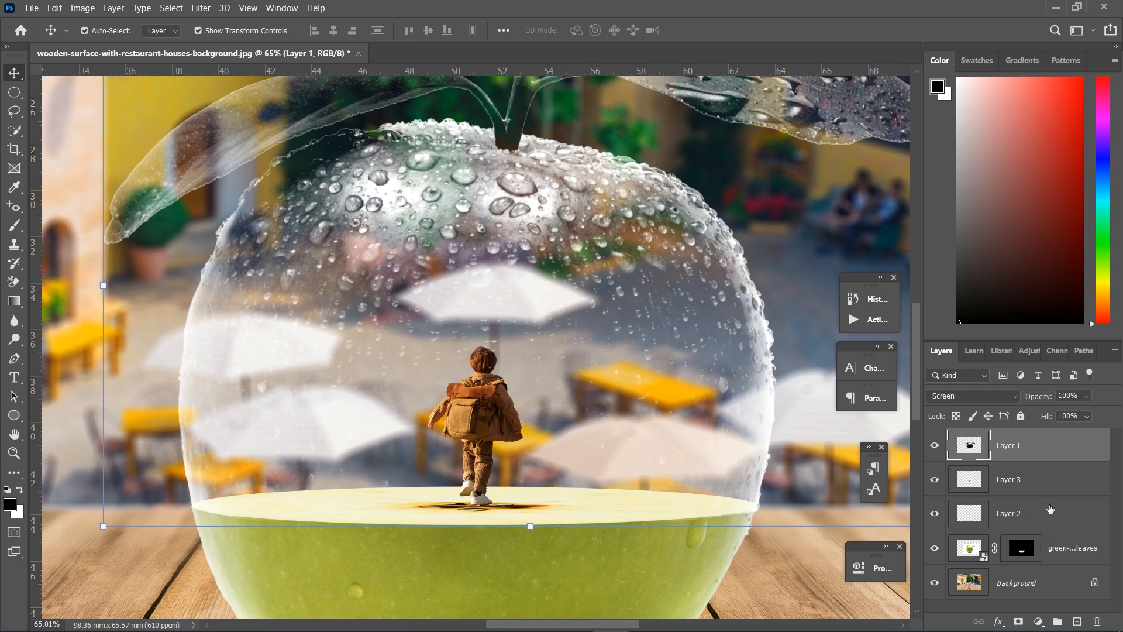
Step: Select the kid layer, Layer 3, and hide it
click(1065, 489)
click(934, 481)
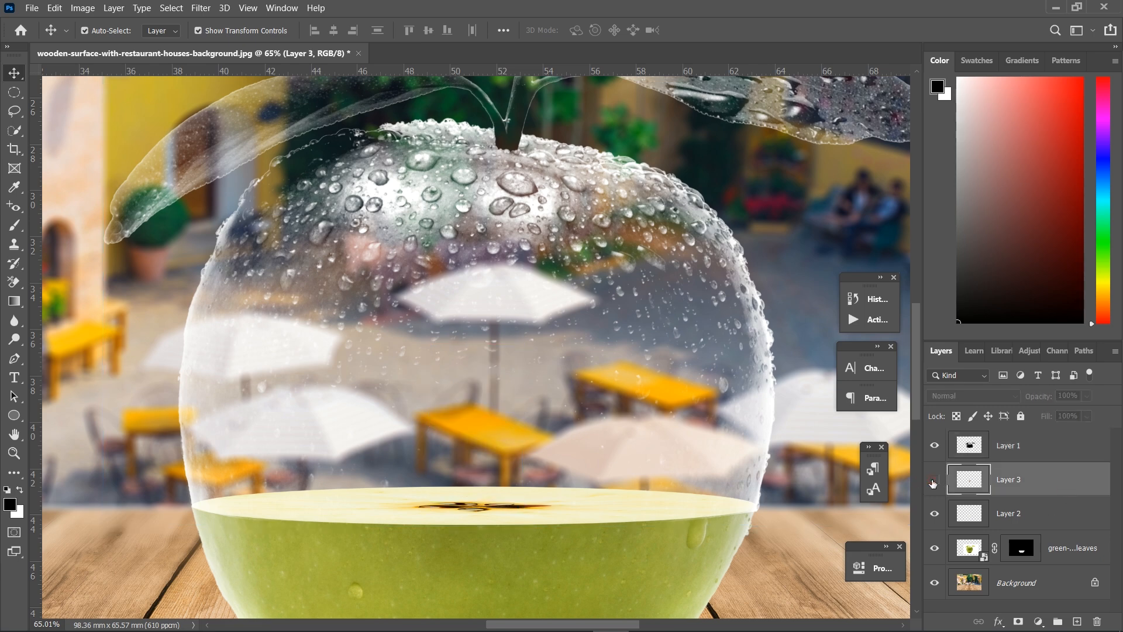
Step: Show the kid layer, Layer 3, again and fully lock Layer 1, Layer 2 and the green apple layer
click(934, 481)
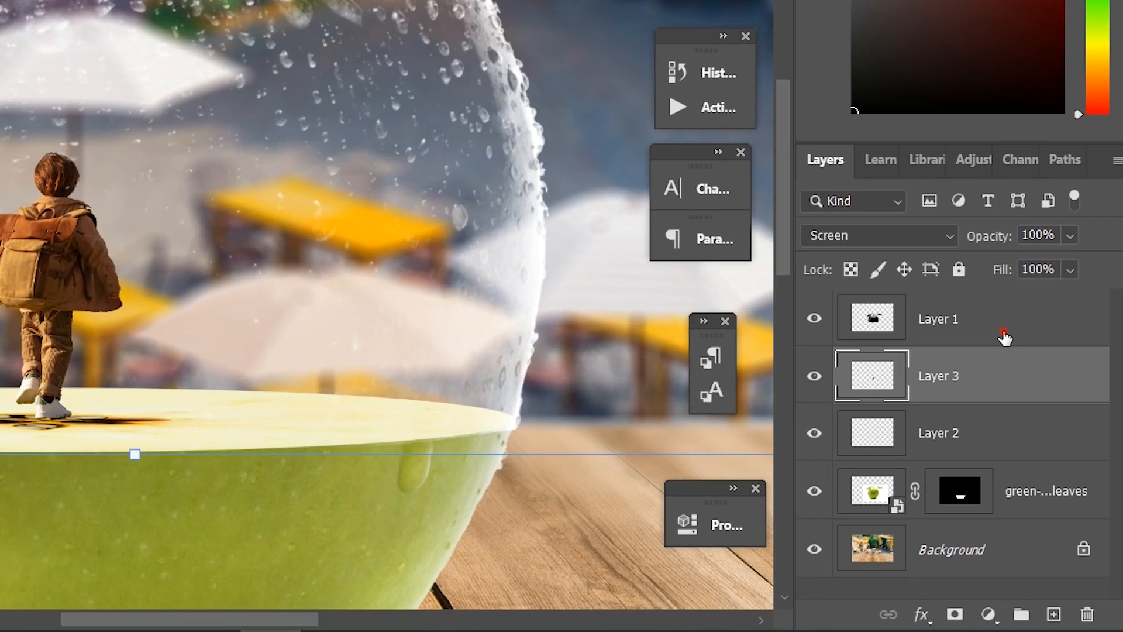
click(1048, 453)
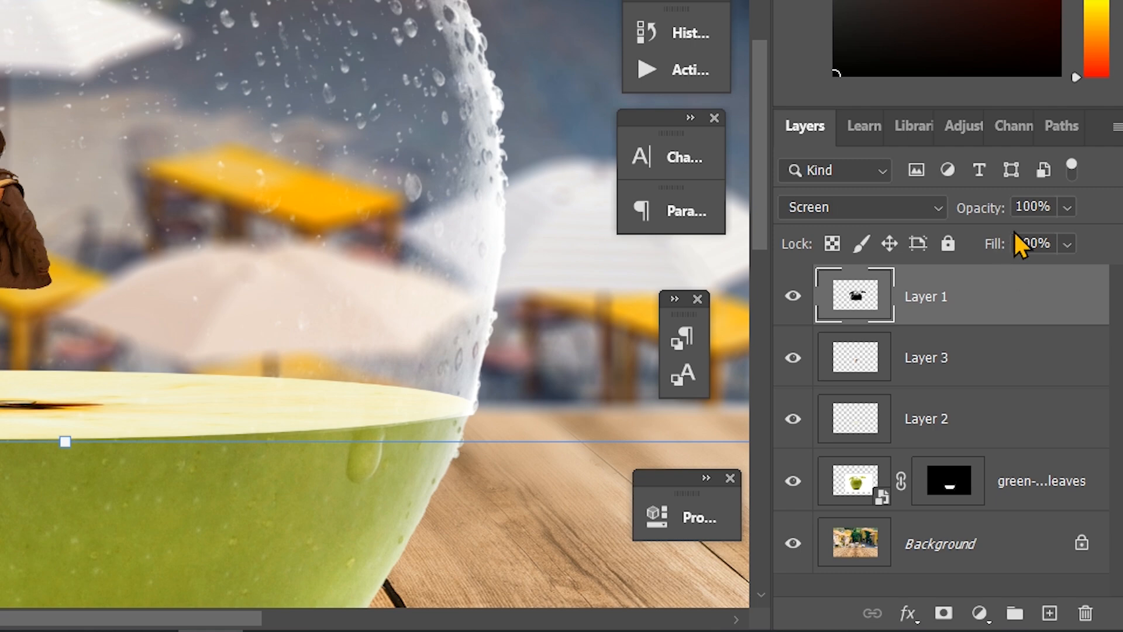
click(947, 243)
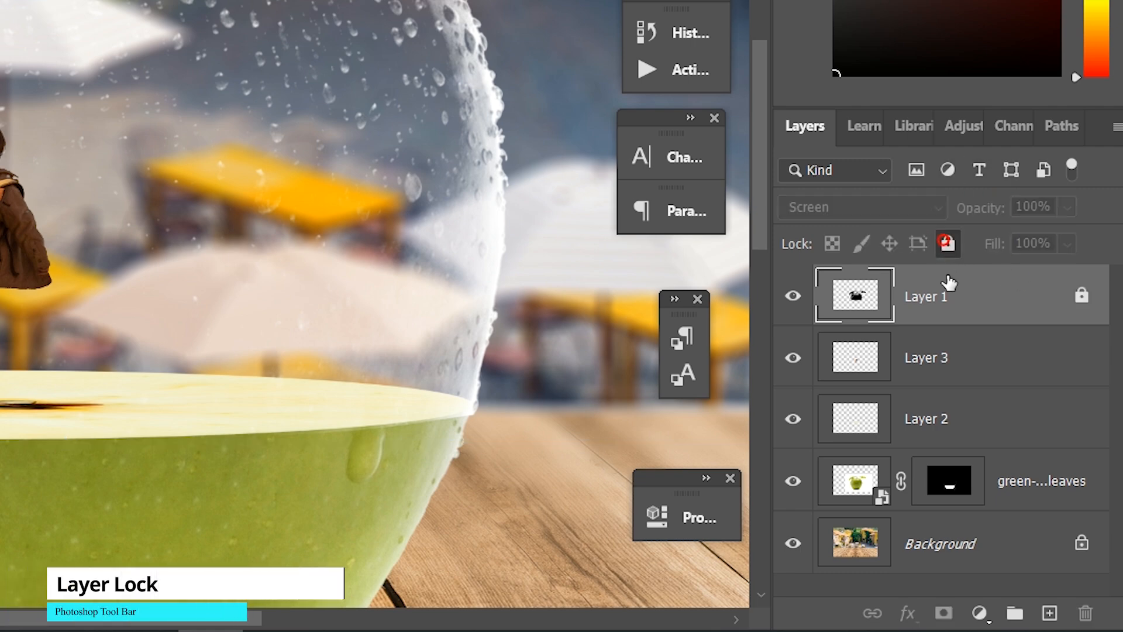
click(1002, 427)
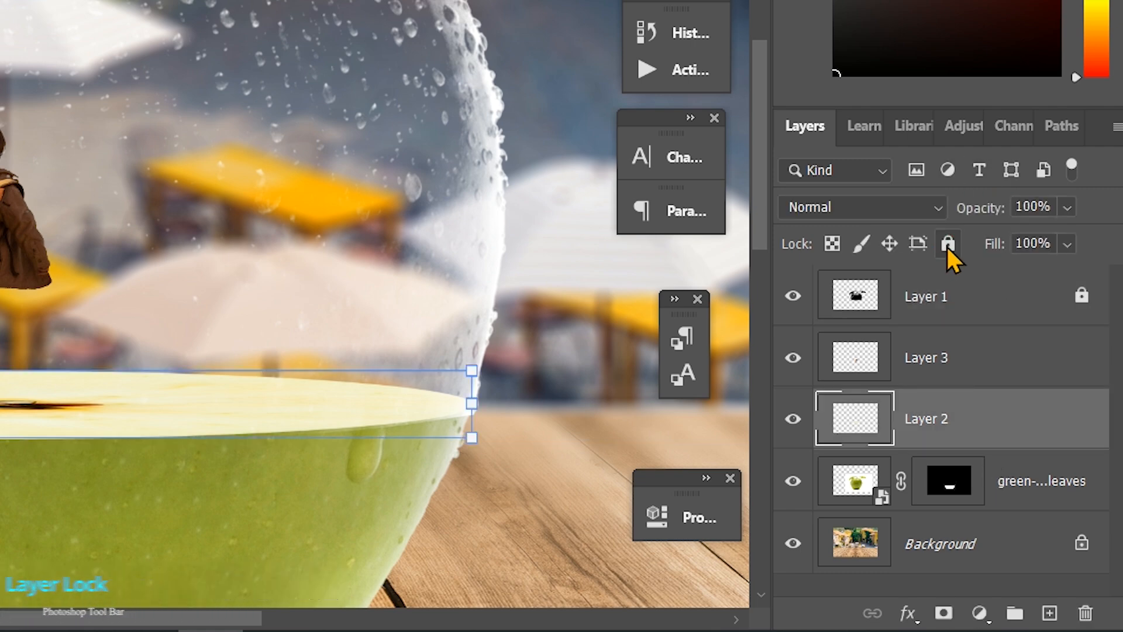
click(947, 243)
click(1096, 500)
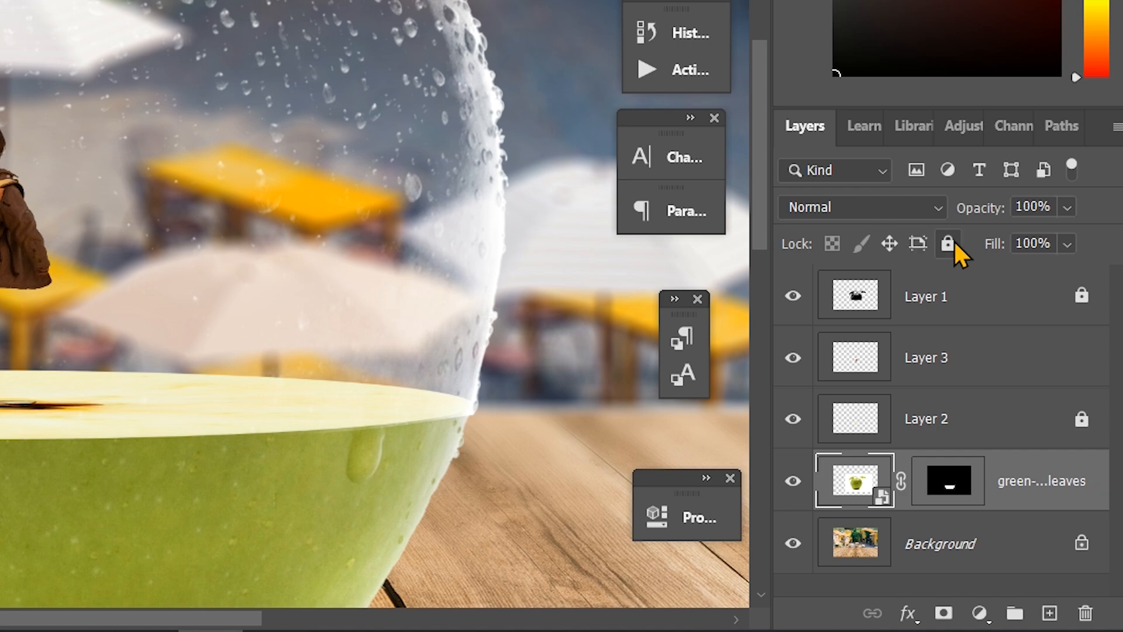
click(948, 243)
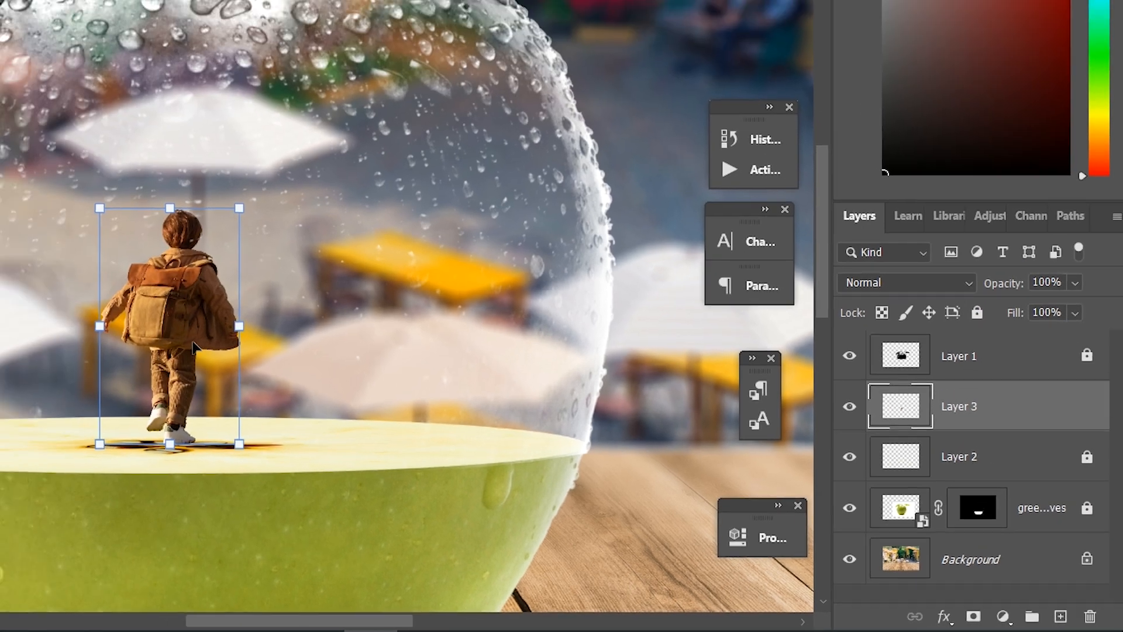
Step: Nudge the kid slightly on the apple's cut face, check the whole composition, and deselect his layer
scroll(489, 427, up, 2)
drag(489, 427, 490, 425)
scroll(491, 426, down, 6)
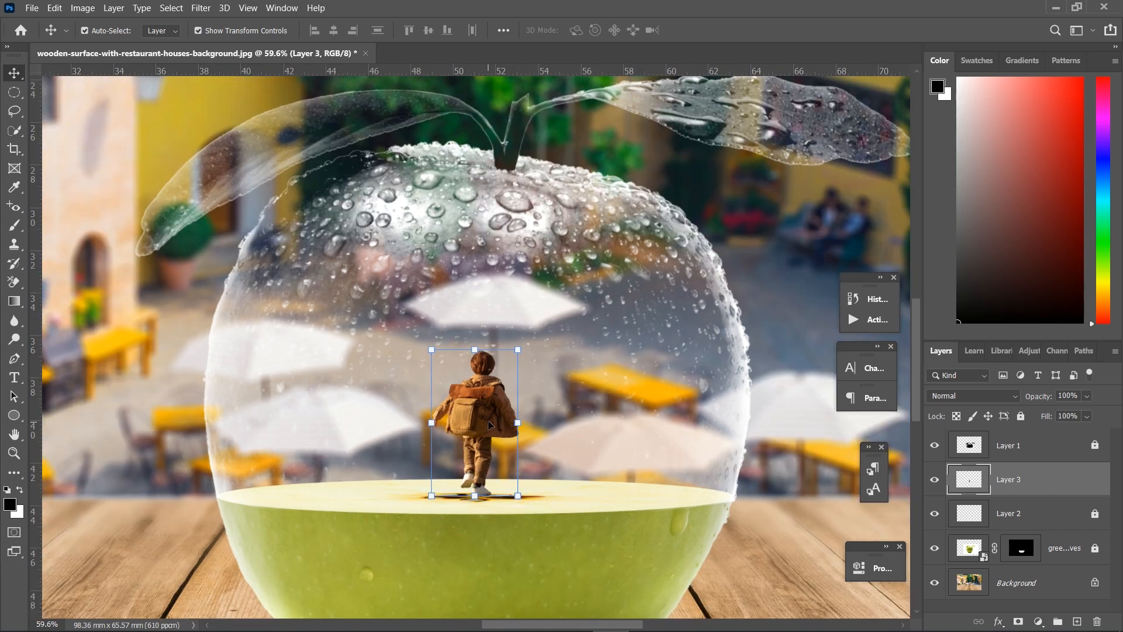
scroll(495, 432, down, 1)
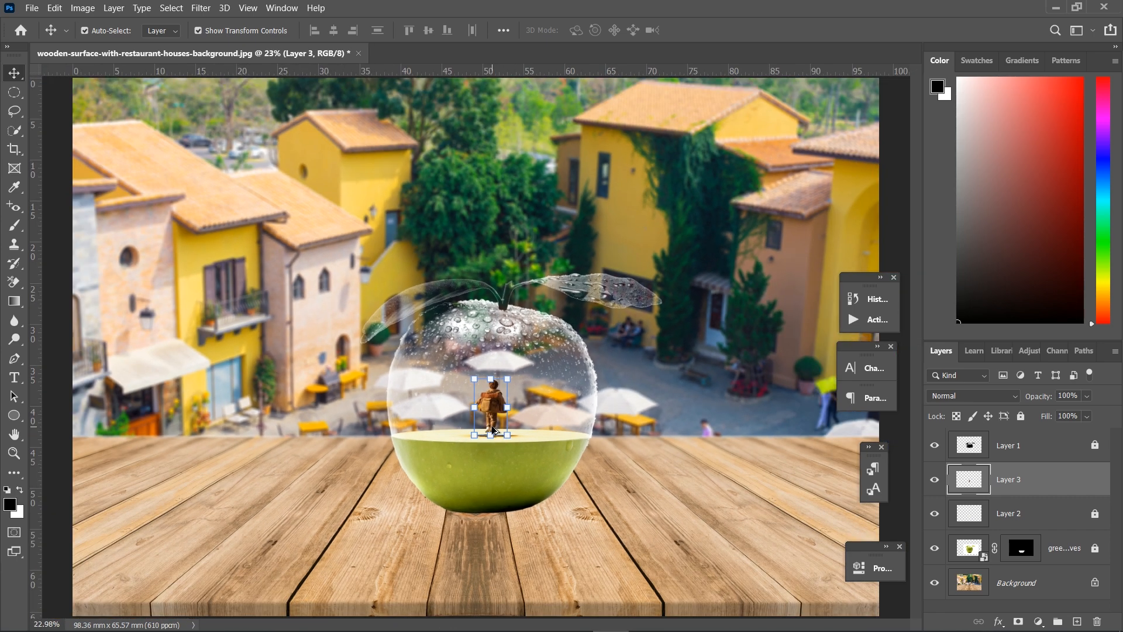
click(627, 550)
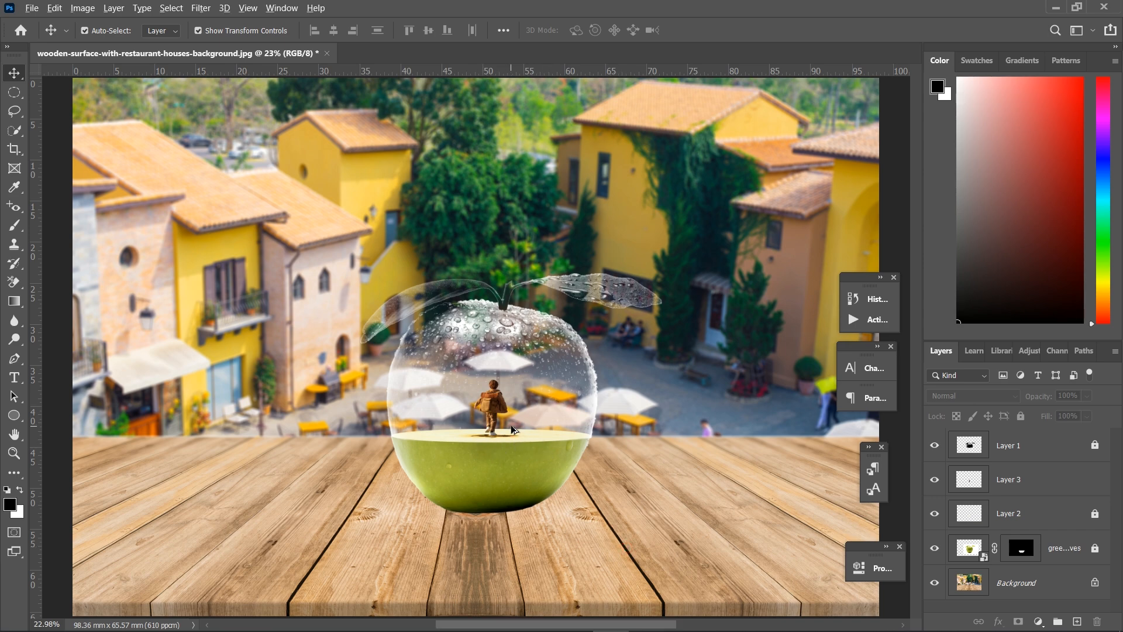
Step: Add a new layer directly above the green apple layer and set up a flattened brush with 0% hardness
scroll(511, 431, up, 4)
scroll(490, 431, down, 4)
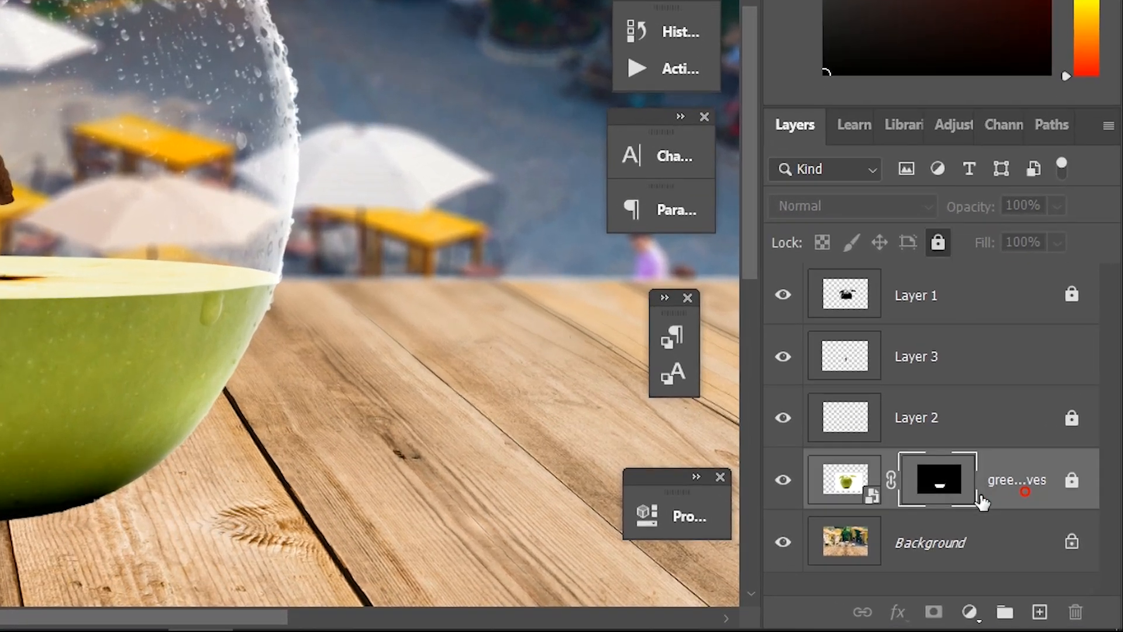
click(832, 482)
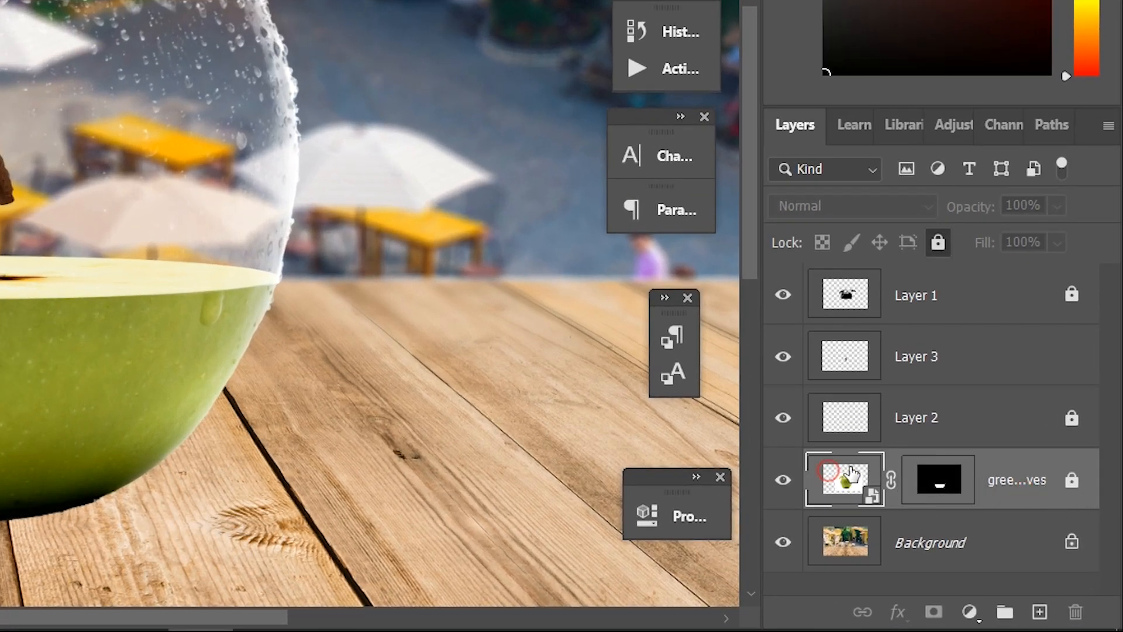
click(1037, 611)
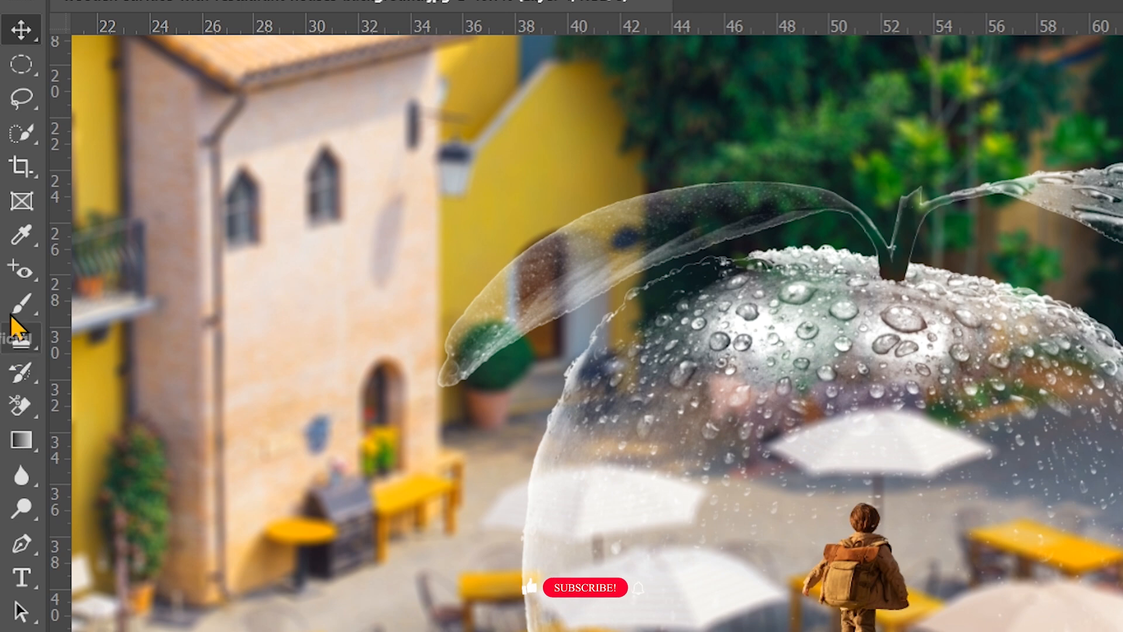
click(20, 305)
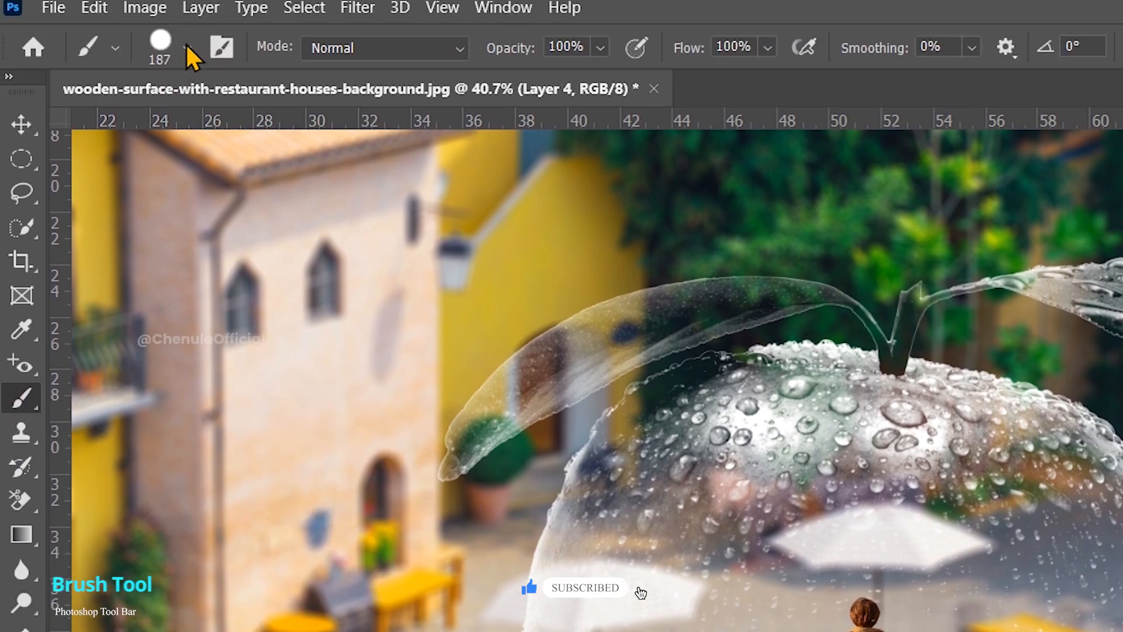
click(187, 48)
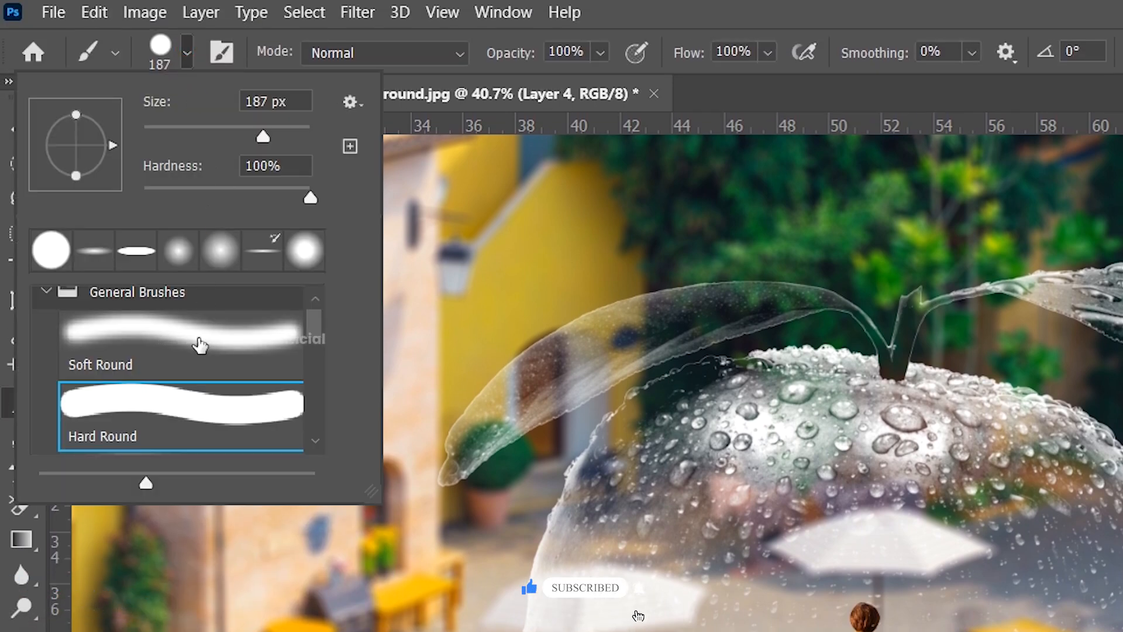
mouse_move(311, 200)
mouse_down()
mouse_move(118, 220)
mouse_move(54, 173)
mouse_move(75, 171)
mouse_move(82, 151)
mouse_up()
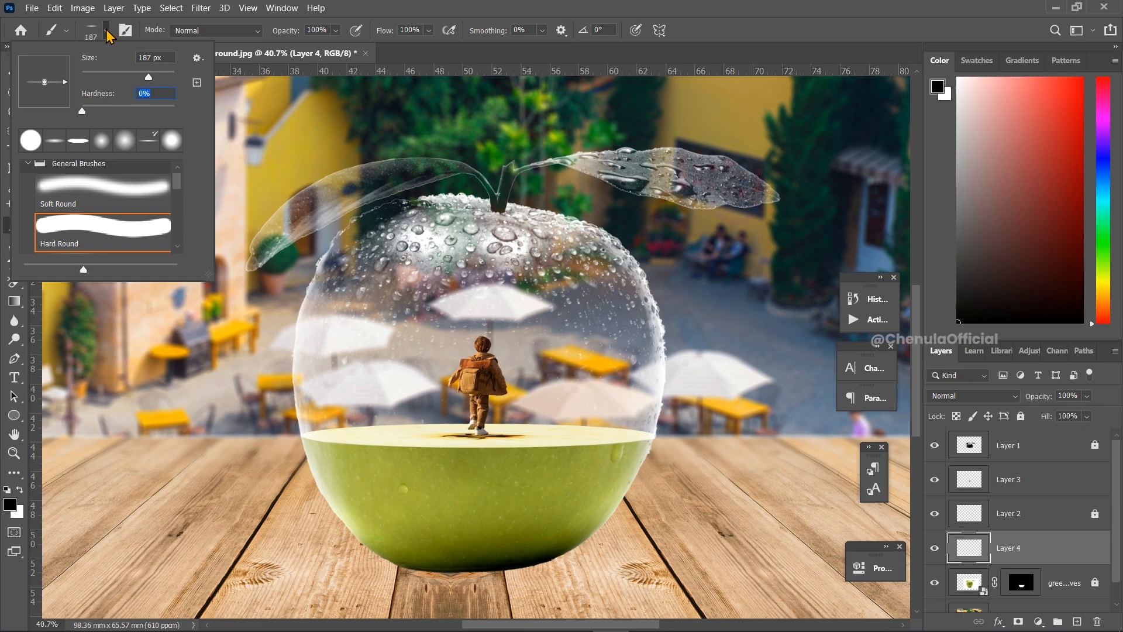
click(108, 35)
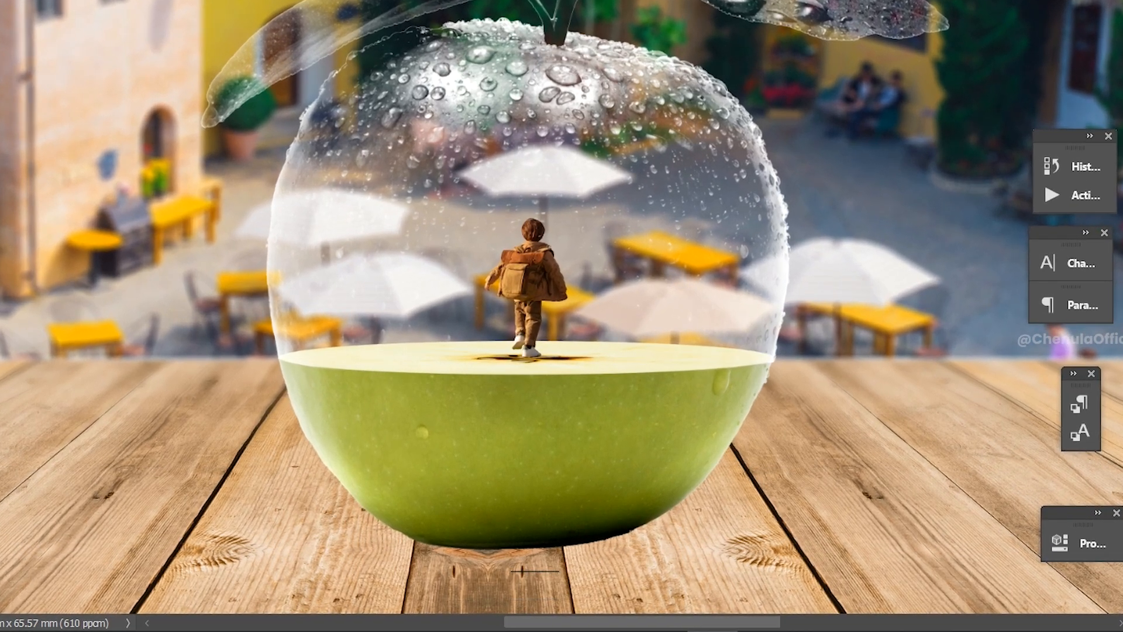
Step: Enlarge the flattened brush to 1400 px and paint a thin, soft black contact shadow on the wood beneath the apple
key(bracketright)
key(bracketright)
key(bracketright)
key(bracketright)
key(bracketright)
key(bracketright)
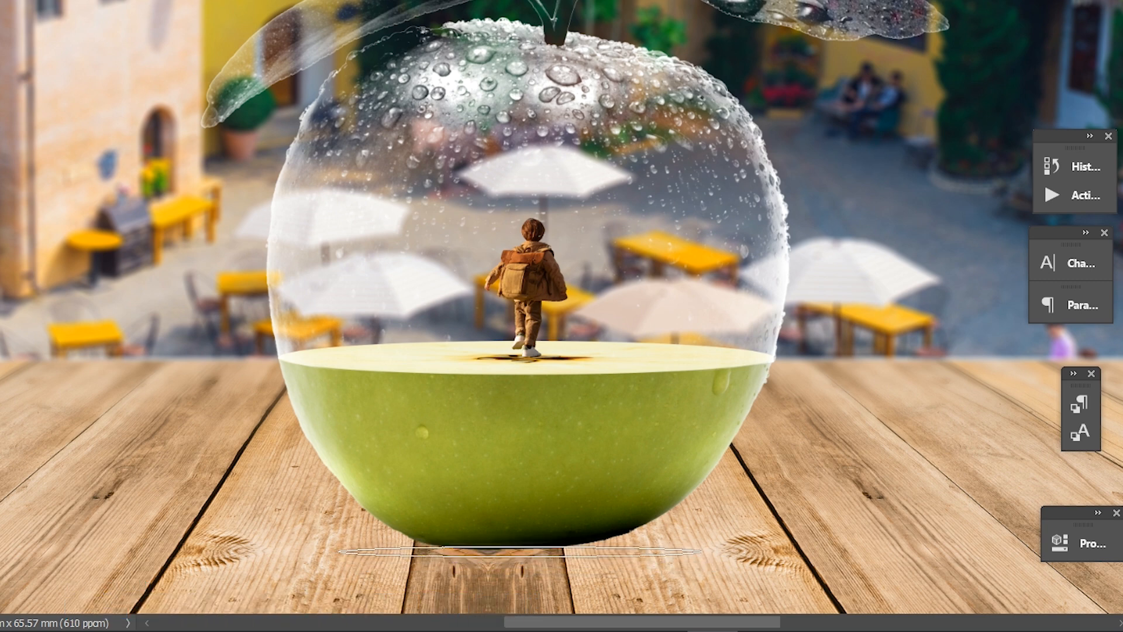
click(518, 551)
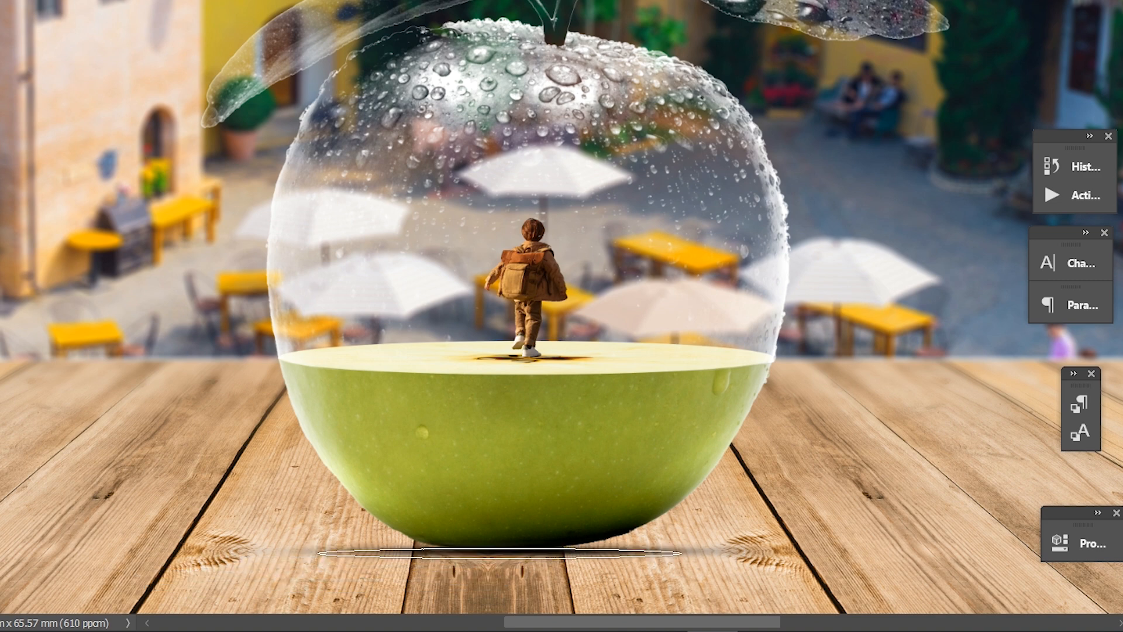
click(497, 553)
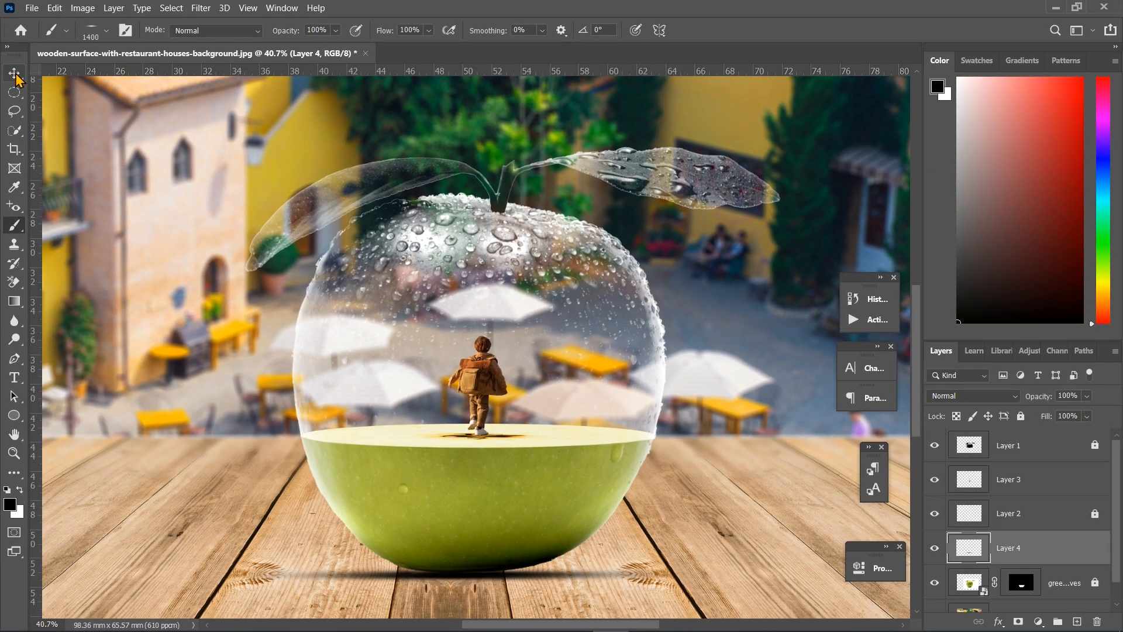
Step: Rotate the apple's shadow on Layer 4 by 0.20 degrees, apply the transform, and deselect the layer
click(15, 75)
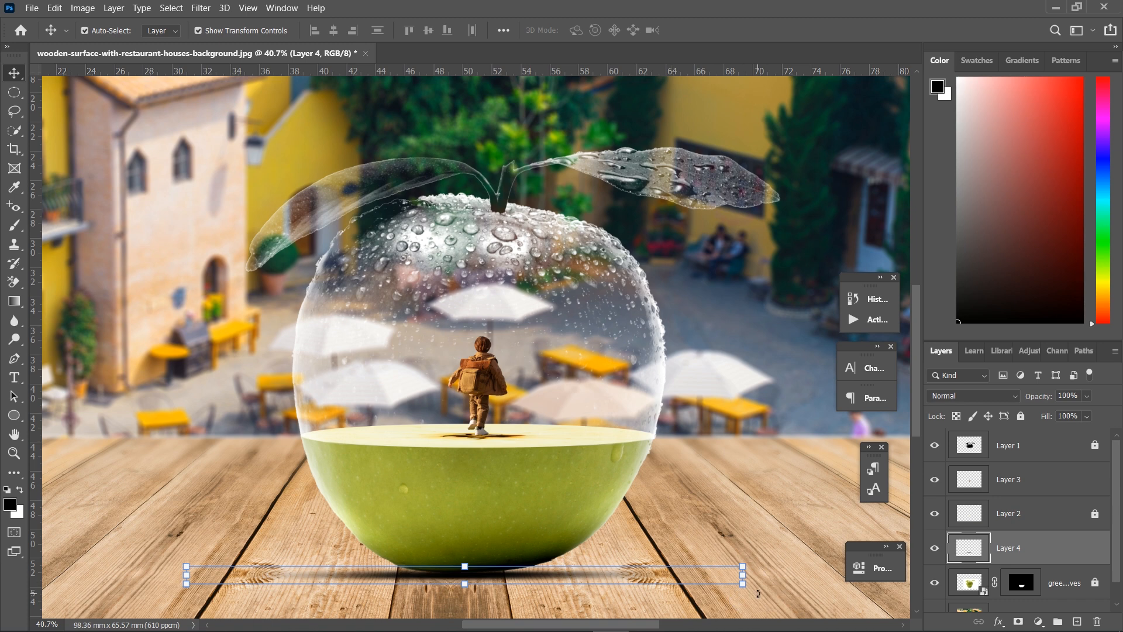
drag(753, 592, 755, 595)
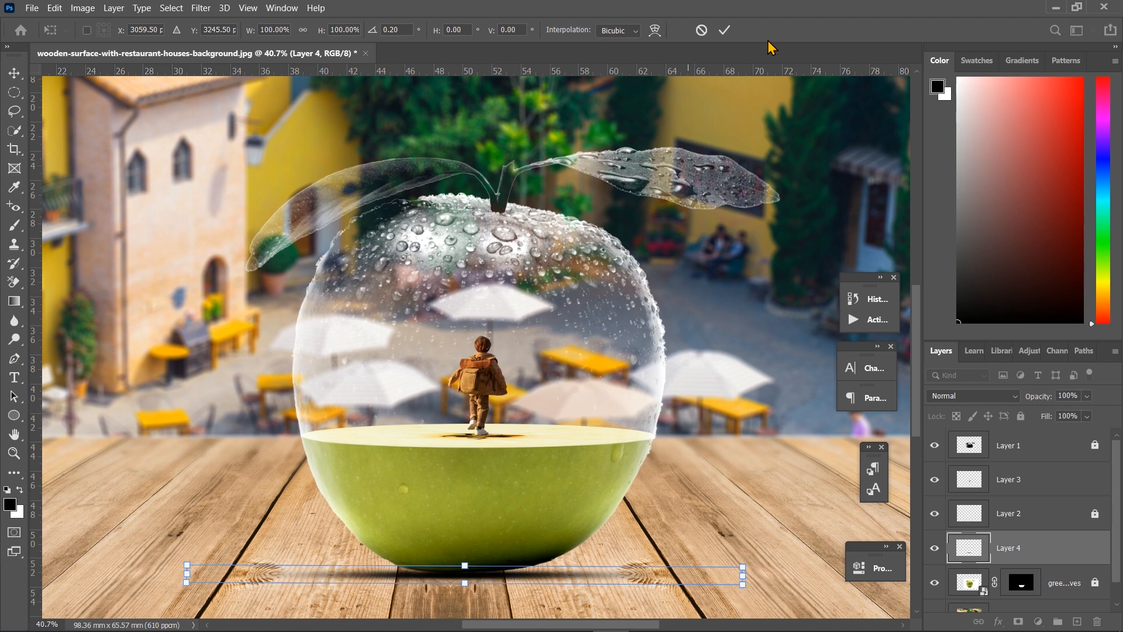
click(725, 29)
click(662, 497)
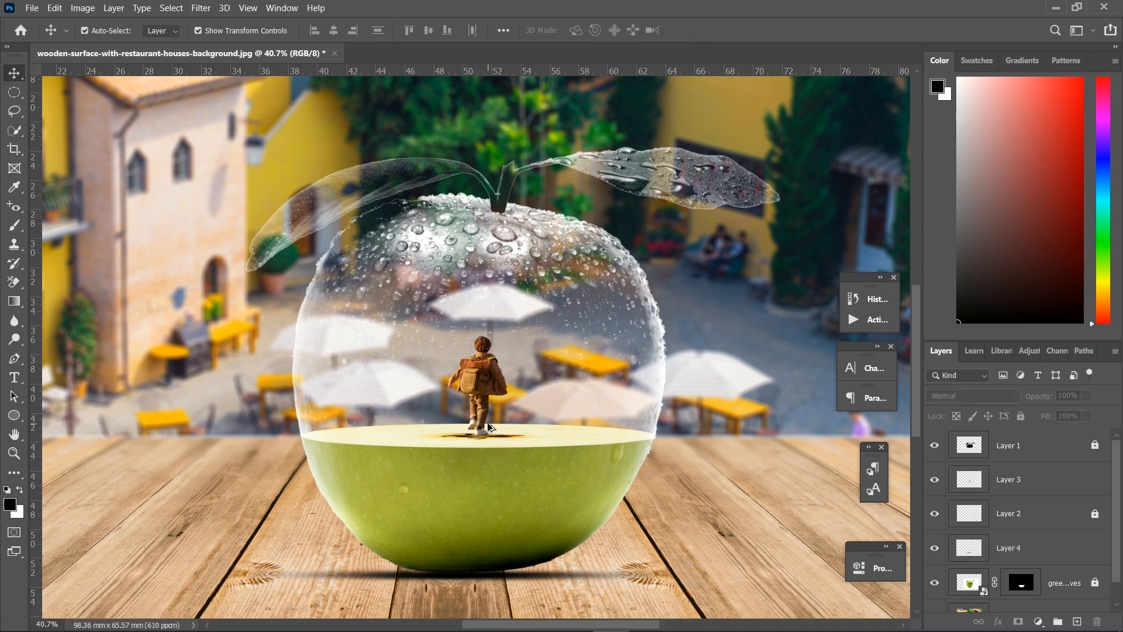
Step: Add a new empty layer directly above the kid layer, Layer 3
scroll(488, 427, up, 8)
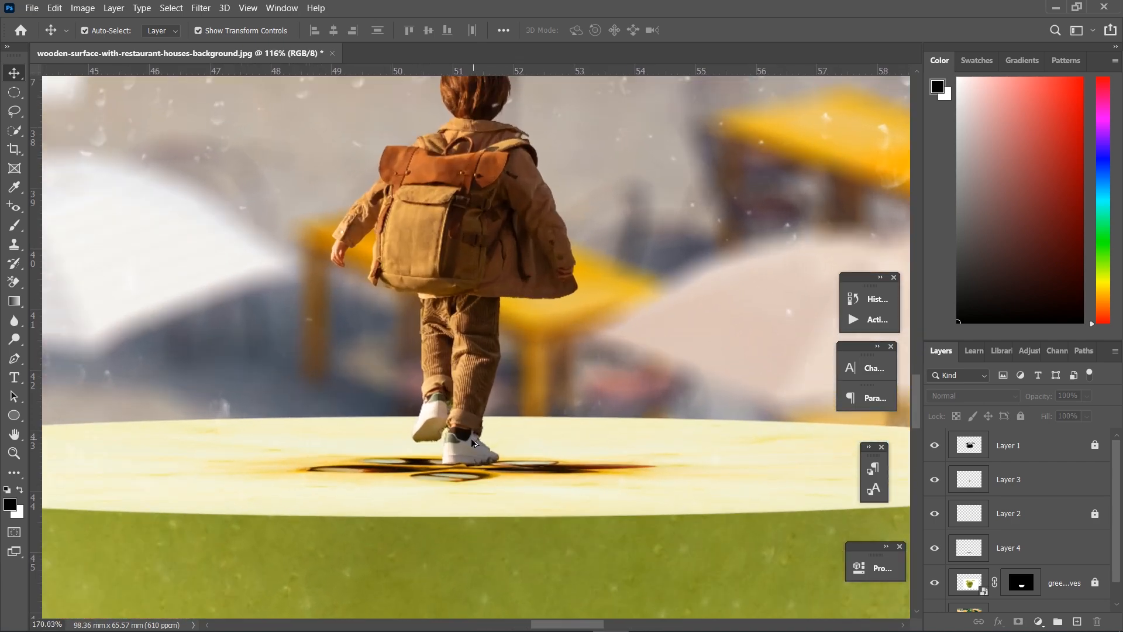
scroll(473, 445, up, 2)
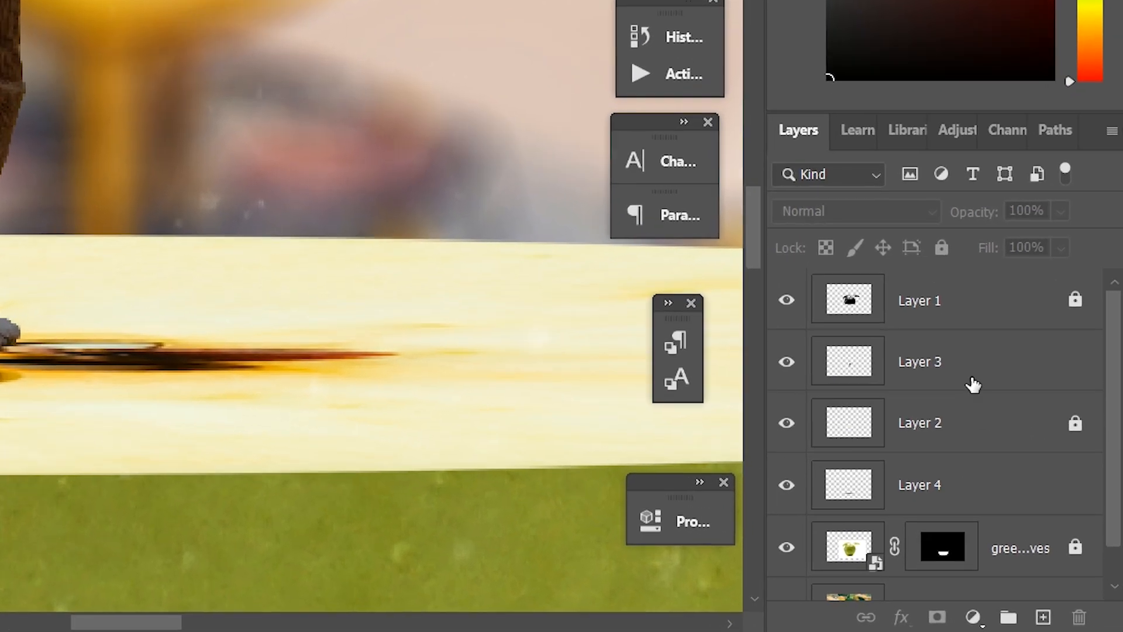
click(1038, 488)
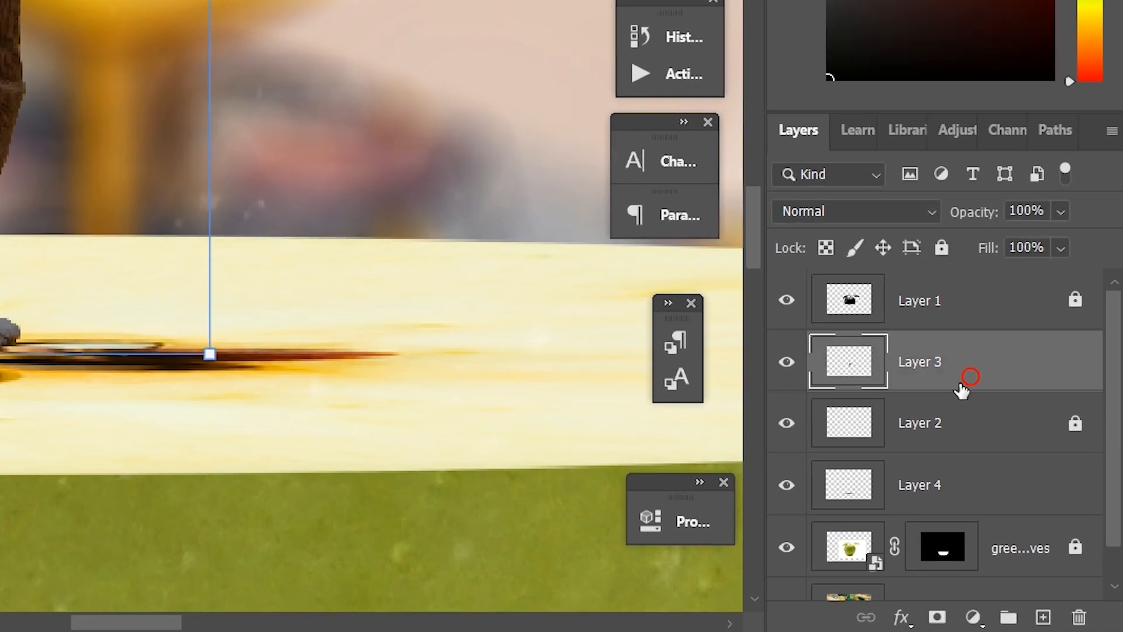
click(1045, 618)
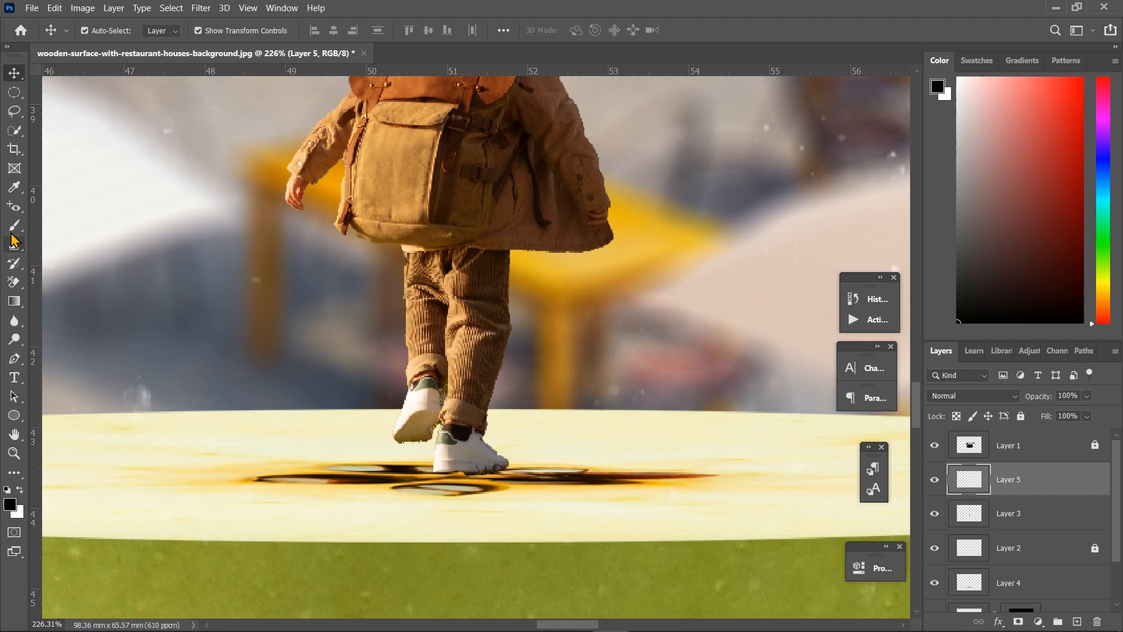
Step: Paint thin, soft black shadows beneath both of the kid's shoes with the flattened brush at 59 px and 0% hardness
click(11, 231)
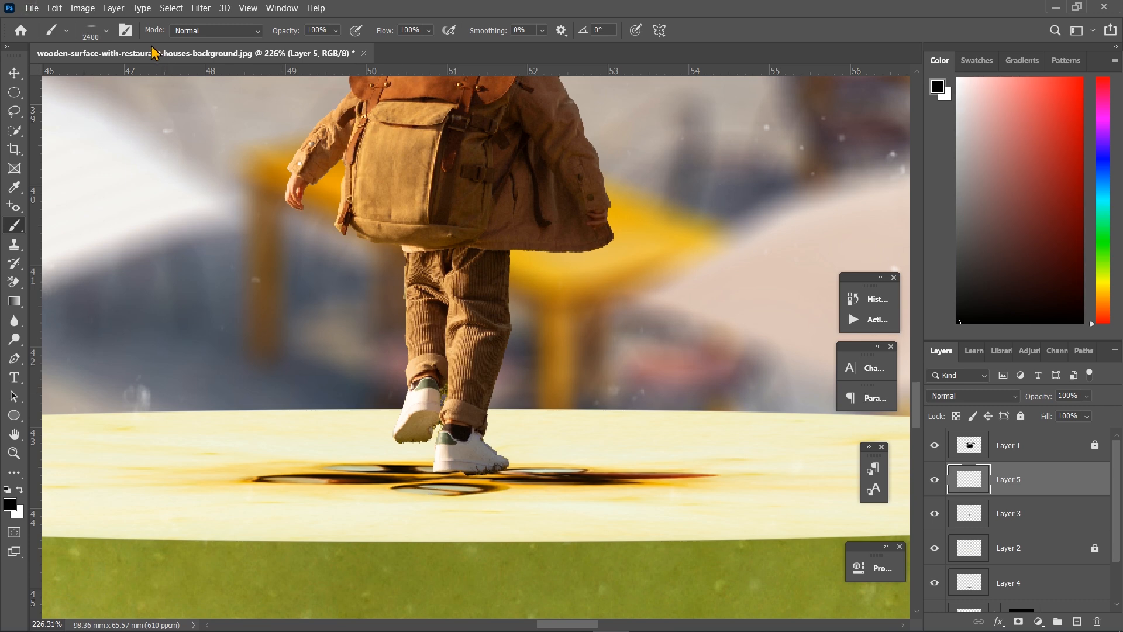
click(106, 30)
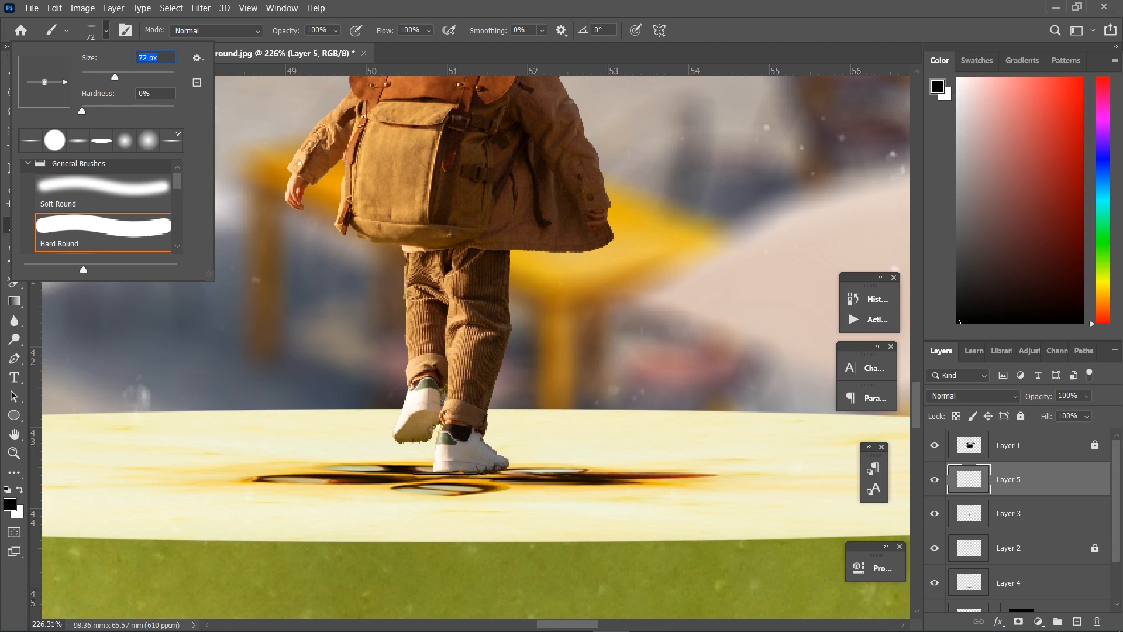
drag(114, 78, 87, 78)
key(Up)
key(Return)
click(404, 445)
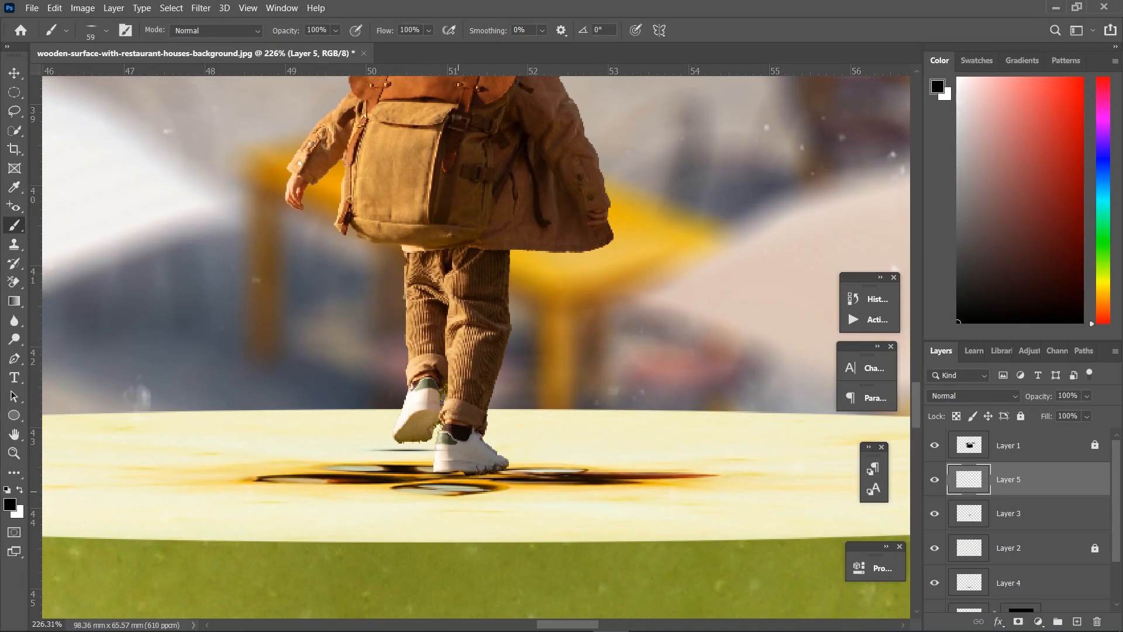
click(458, 478)
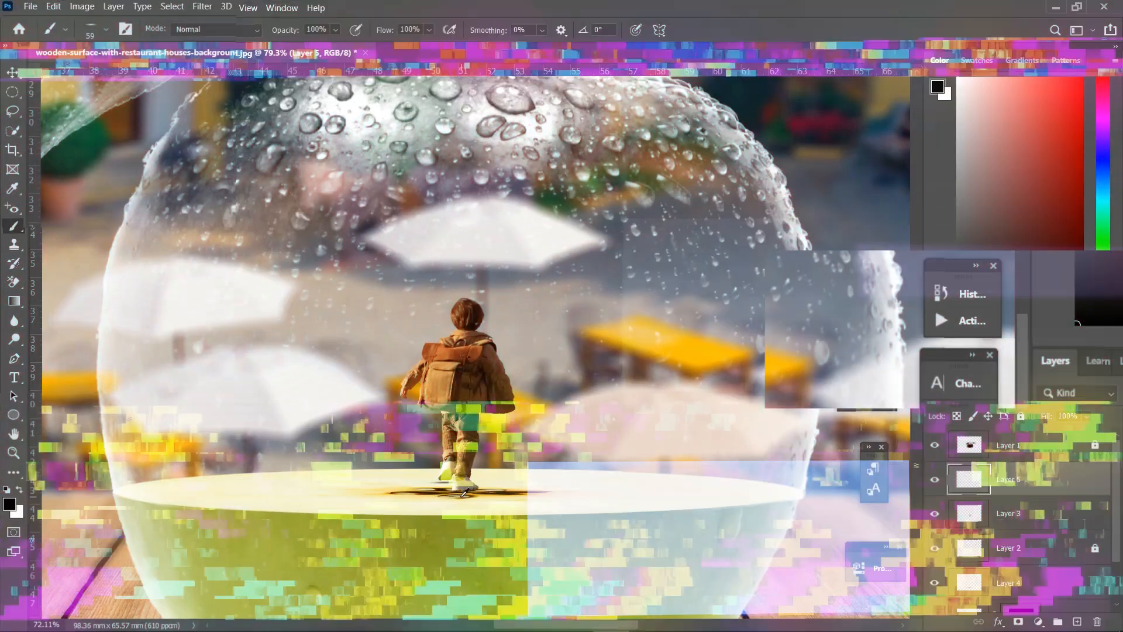
Step: Stamp all visible layers into a new merged layer above Layer 1, leaving the original layers intact
scroll(462, 496, down, 8)
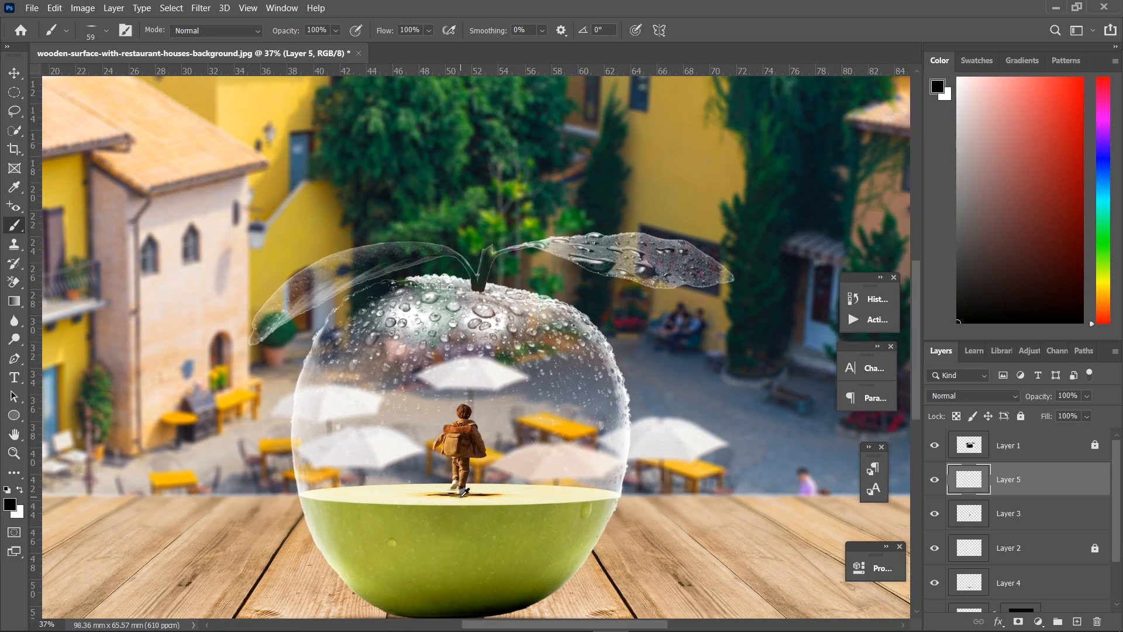
scroll(464, 493, down, 4)
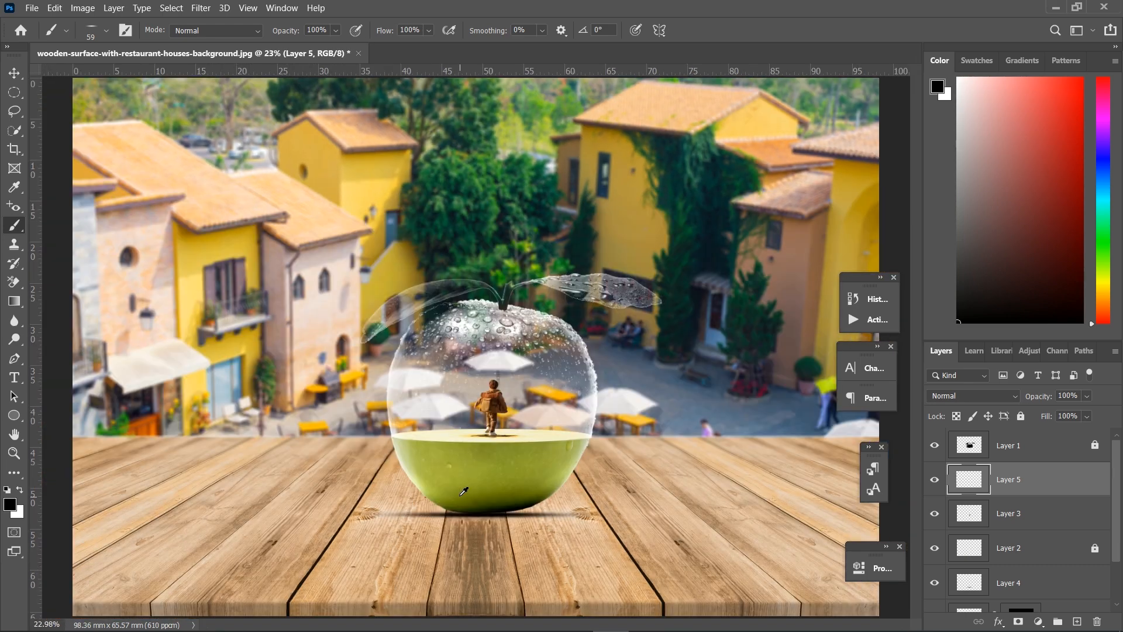
click(15, 73)
click(609, 553)
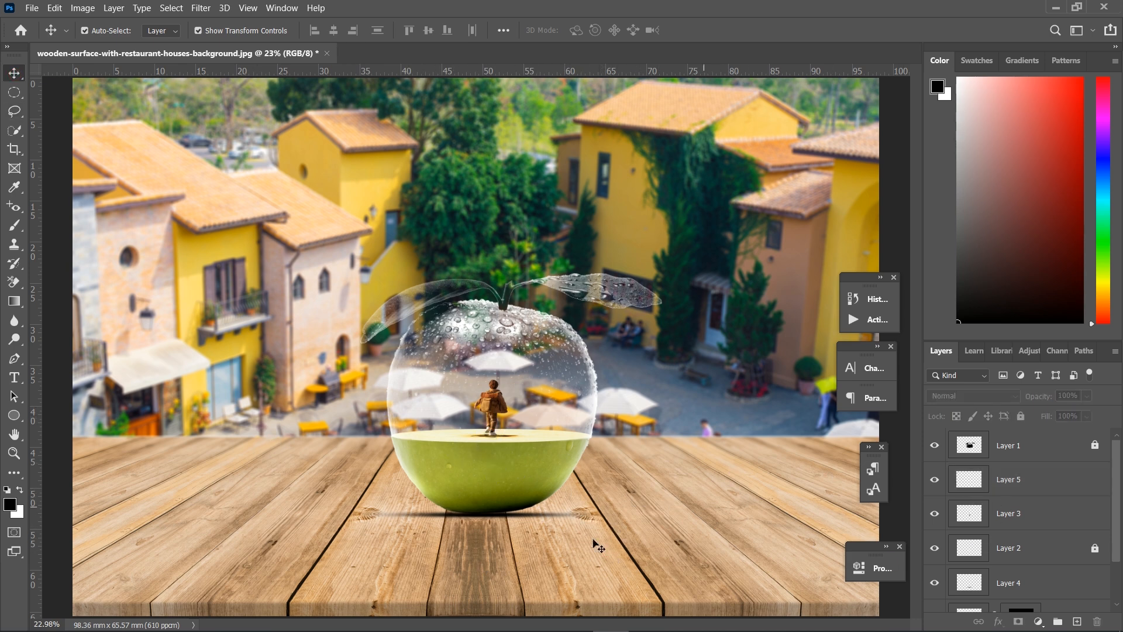
click(1041, 450)
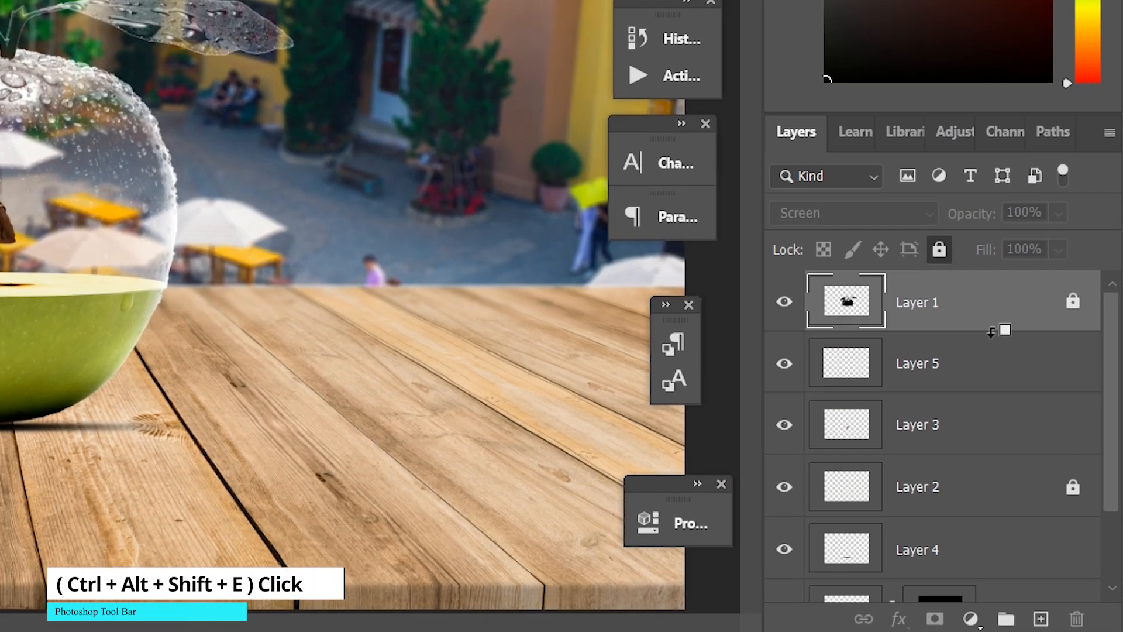
key(ctrl+alt+shift+e)
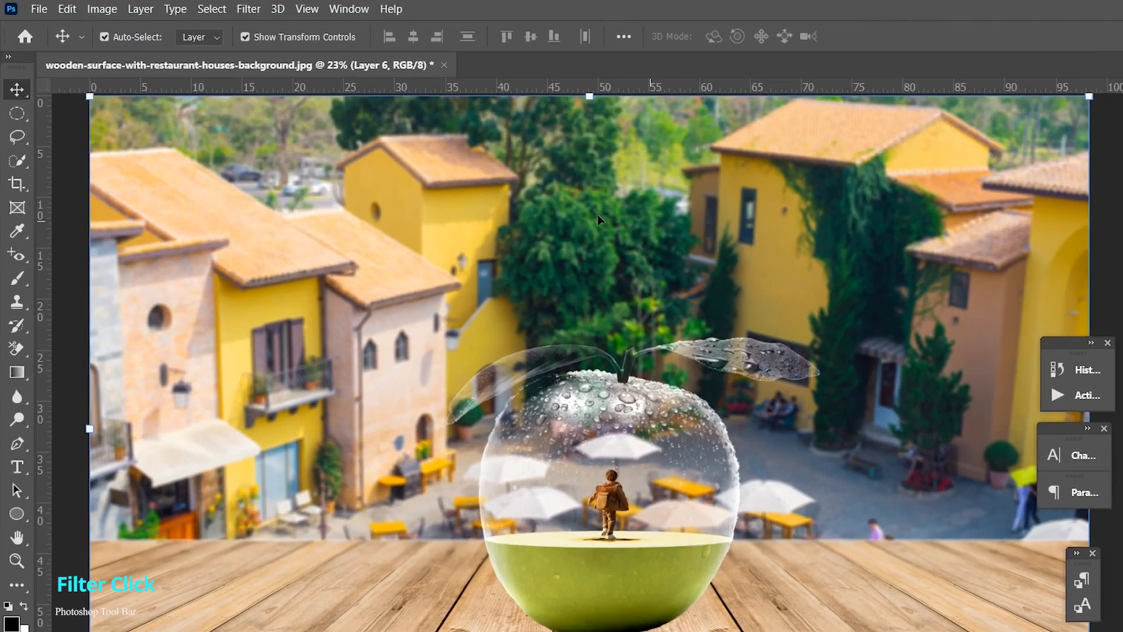
Step: Apply the Camera Raw Filter to the merged Layer 6 with Temperature -9, Tint +5, Shadows -21, Saturation +12 and Vibrance +21
click(248, 9)
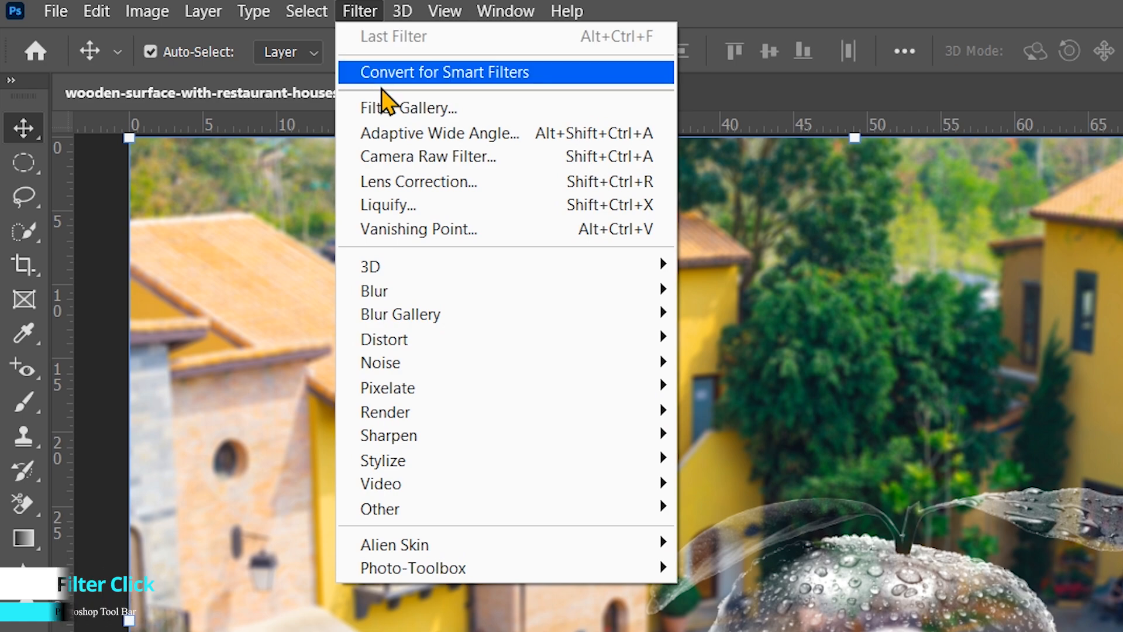
click(563, 157)
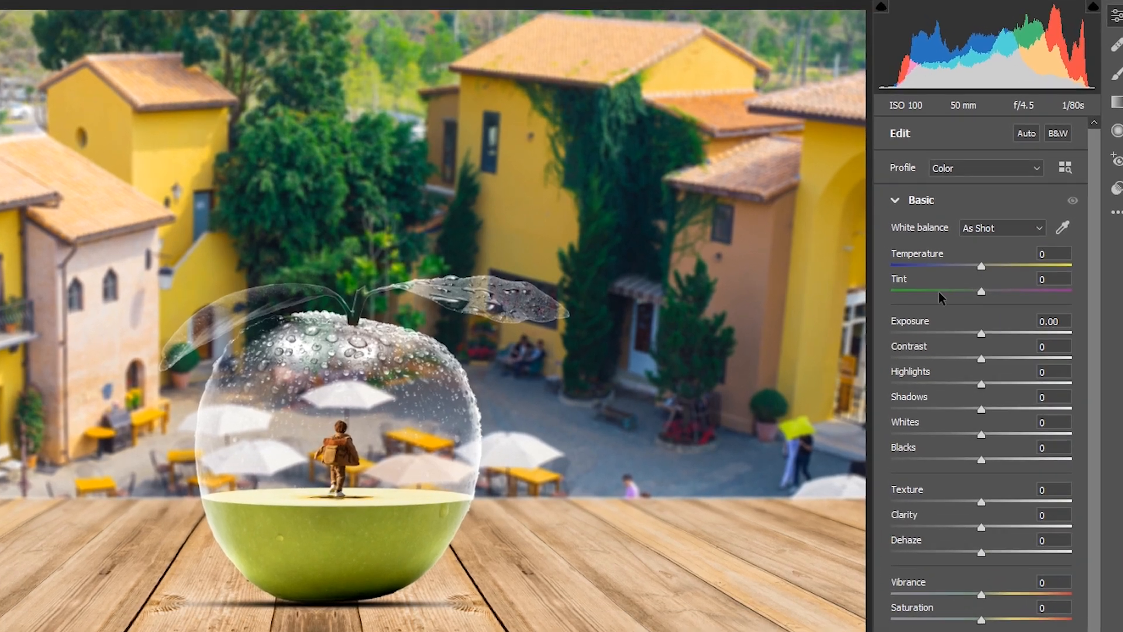
drag(976, 268, 969, 268)
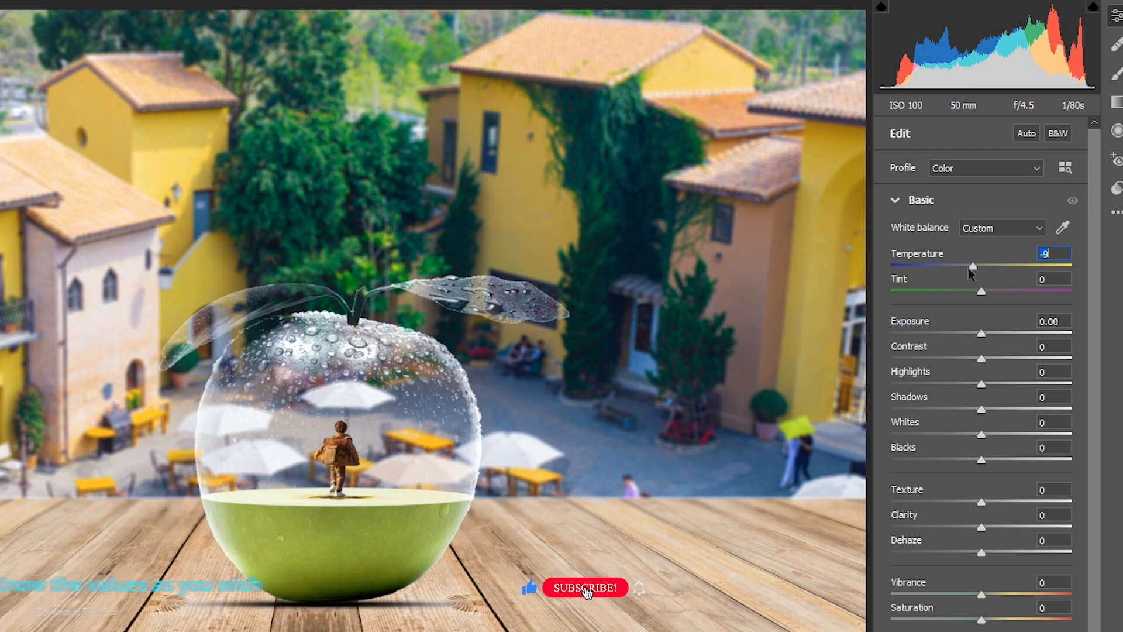
mouse_move(983, 297)
mouse_down()
mouse_move(1007, 294)
mouse_move(980, 297)
mouse_up()
drag(981, 409, 961, 437)
drag(981, 620, 993, 618)
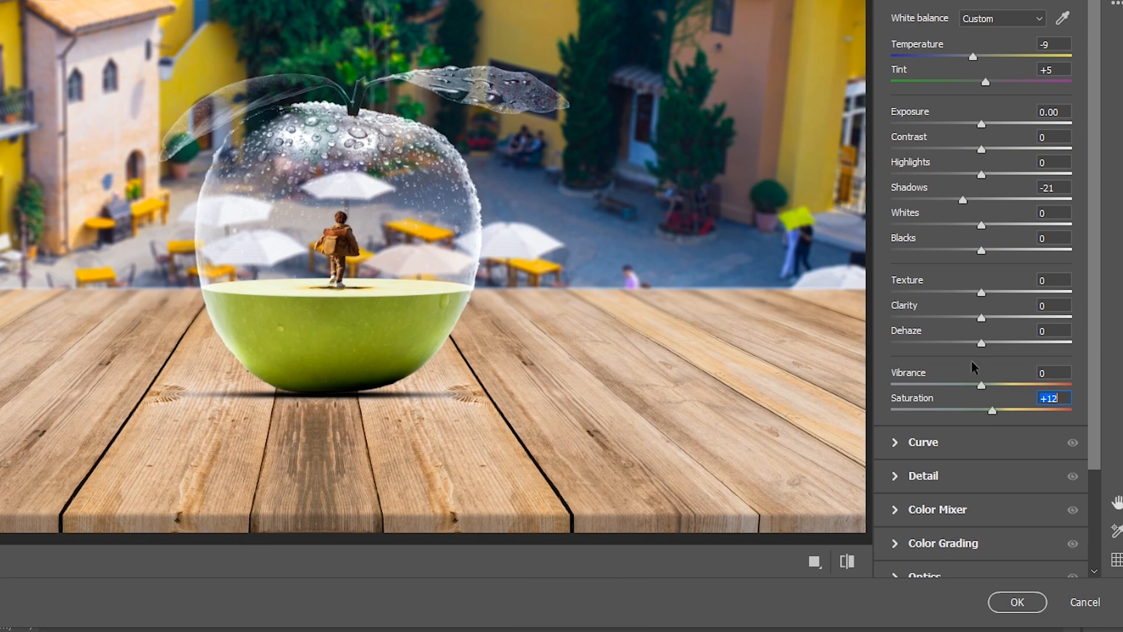
drag(982, 386, 1001, 401)
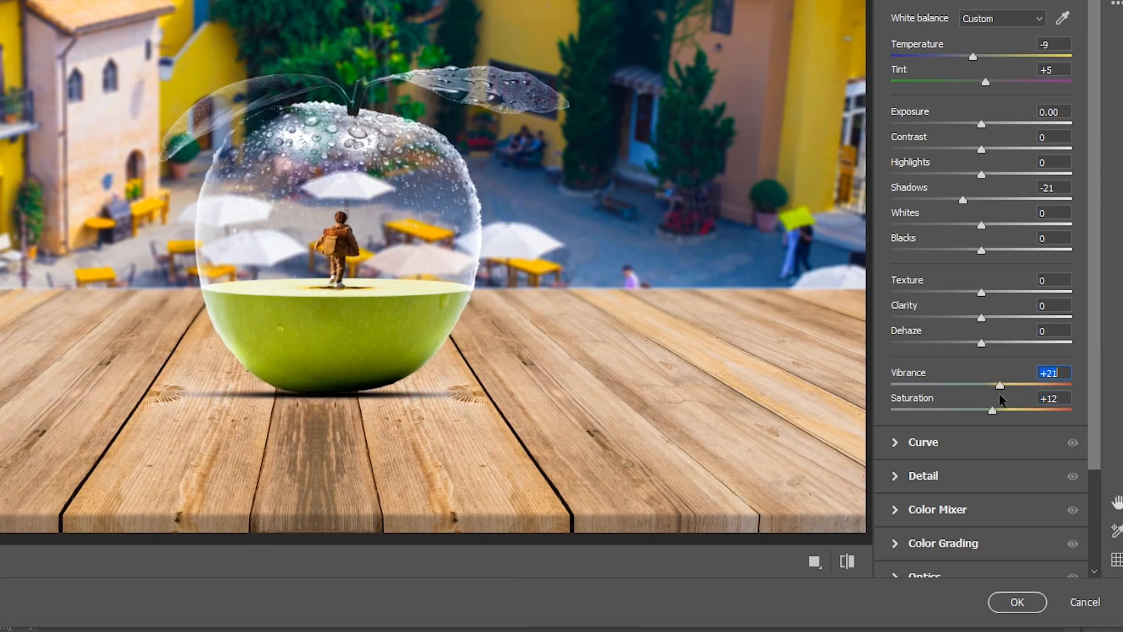
click(1016, 606)
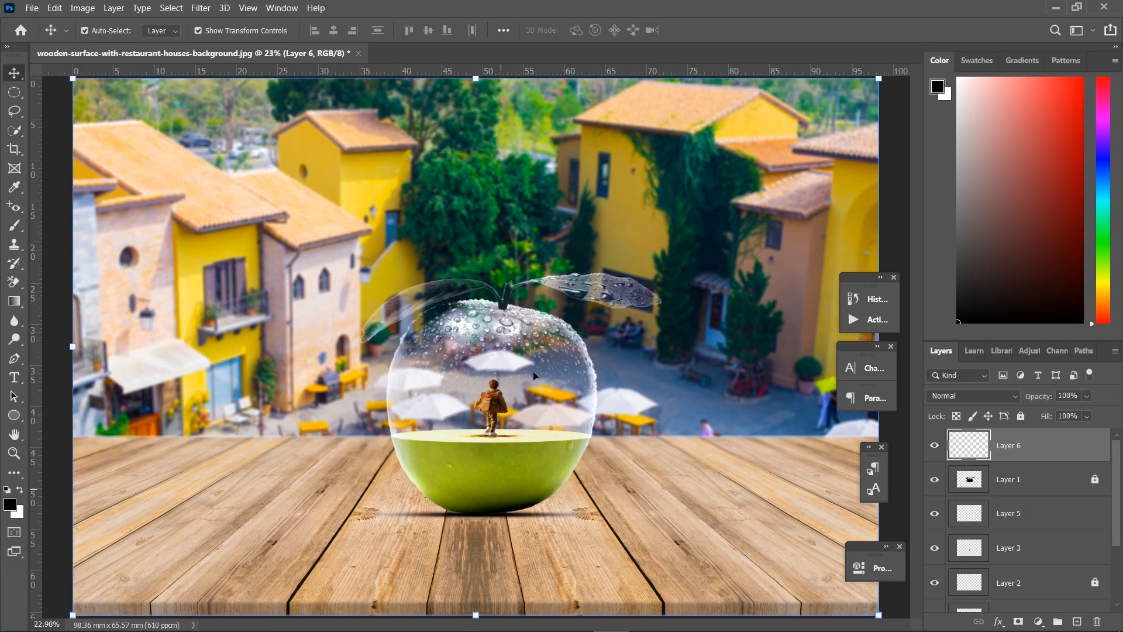
Step: Save the layered document as a Photoshop PSD file named apple in Documents > New folder, with Maximize Compatibility on
scroll(514, 382, down, 2)
scroll(517, 391, down, 1)
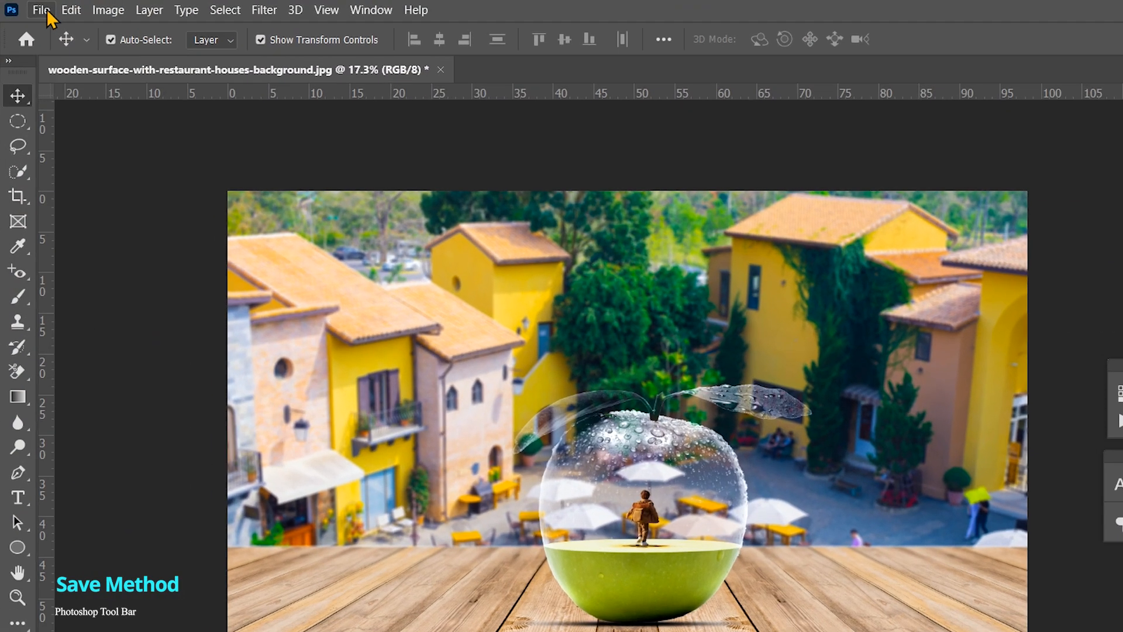
click(20, 8)
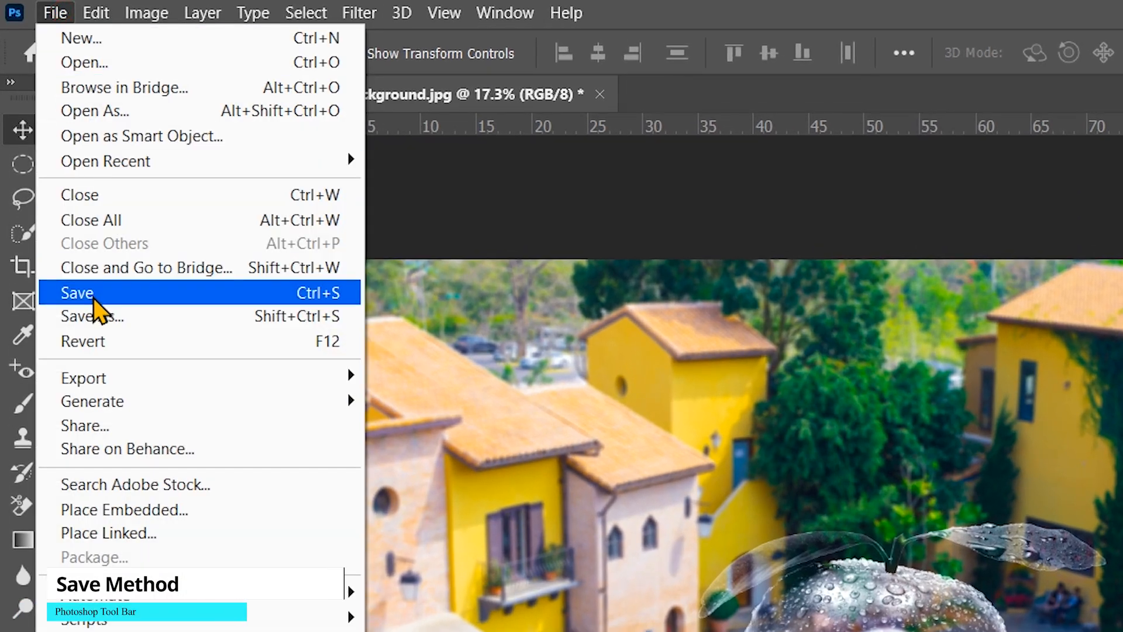
click(120, 296)
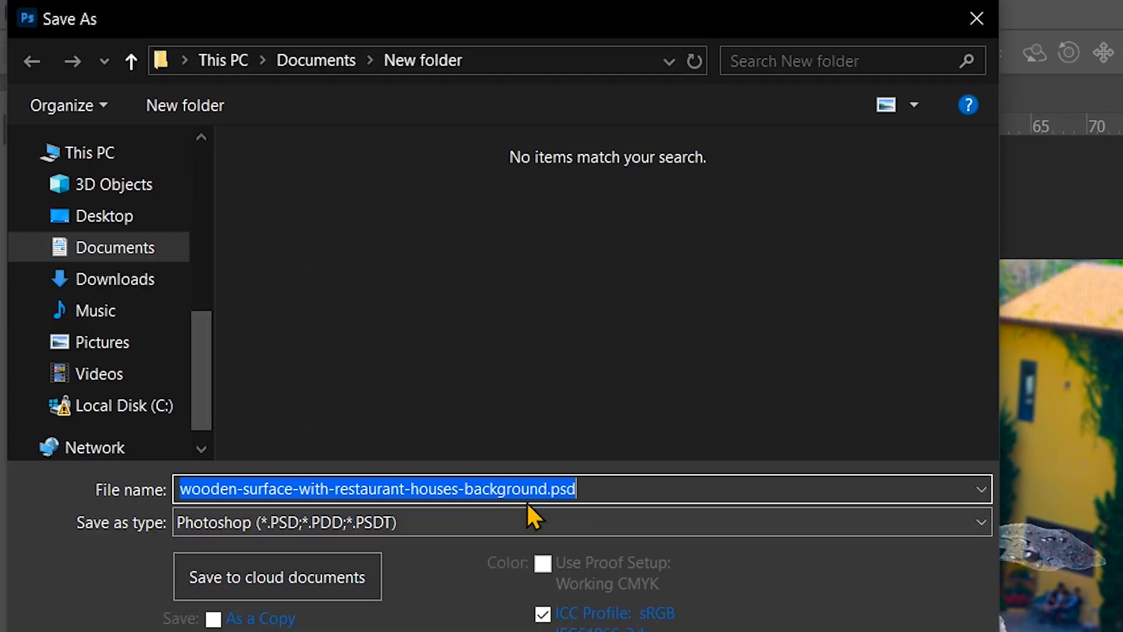
click(455, 512)
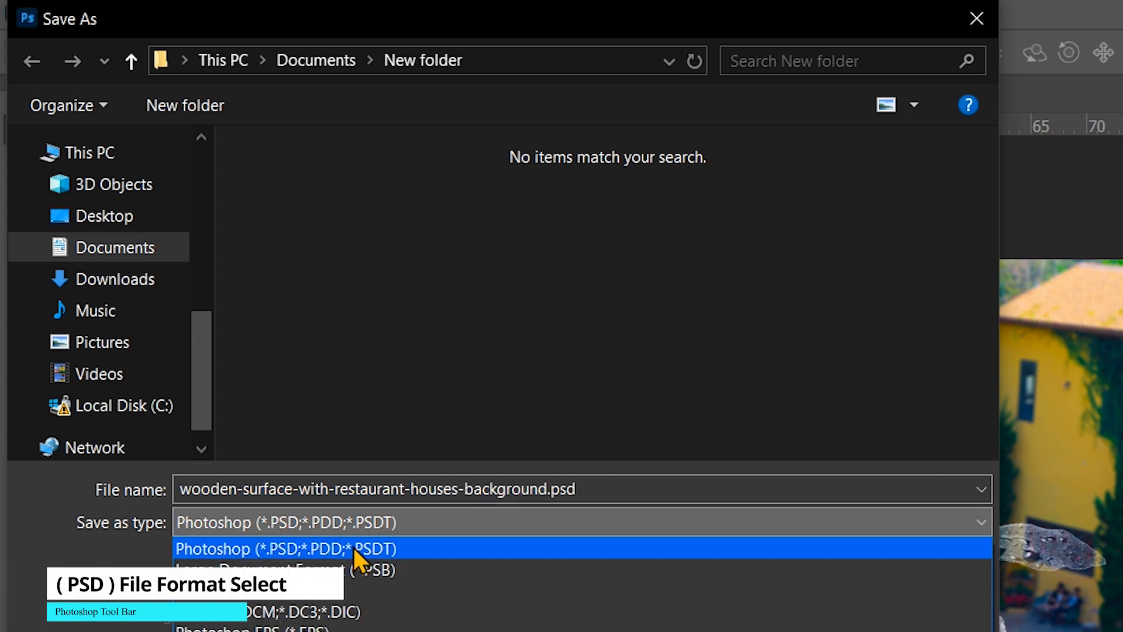
click(352, 545)
click(544, 489)
double_click(544, 489)
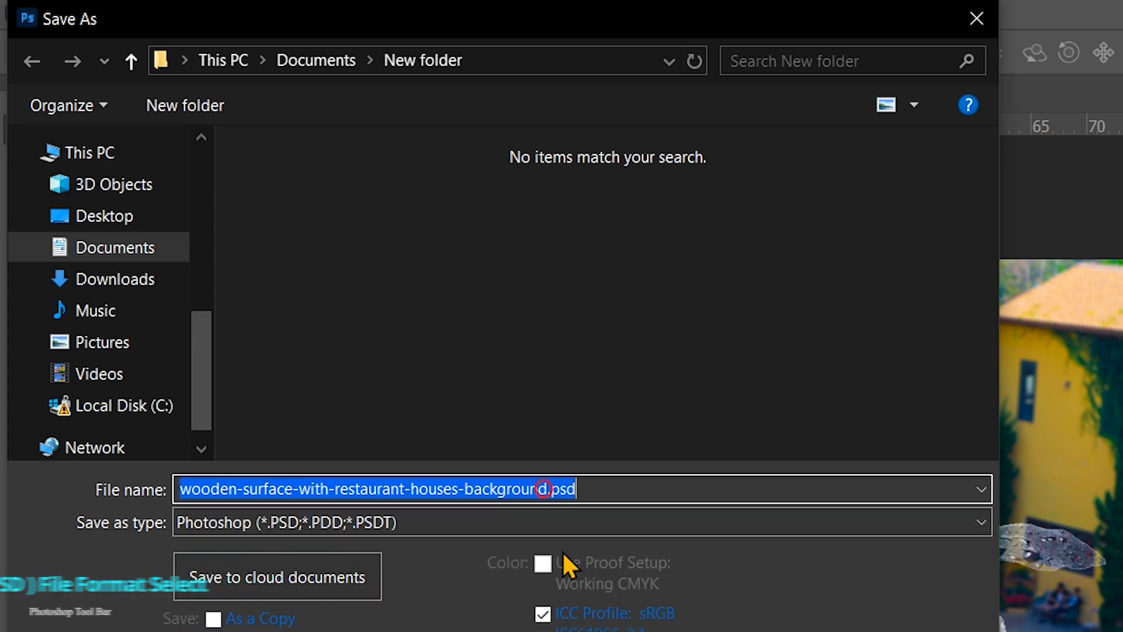
text(apple)
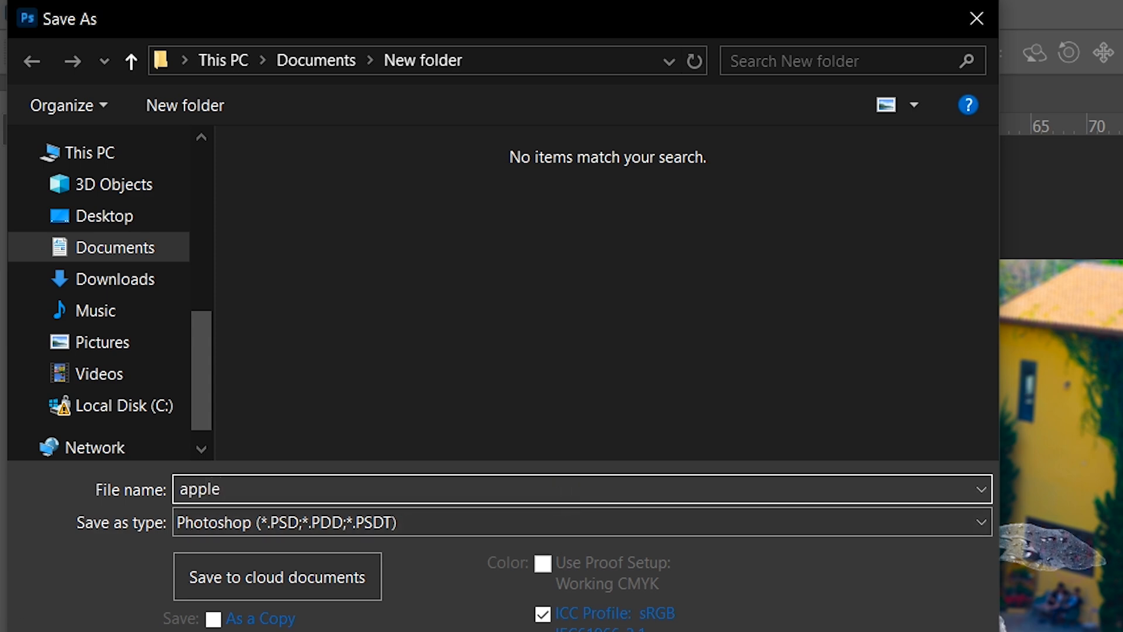
click(462, 526)
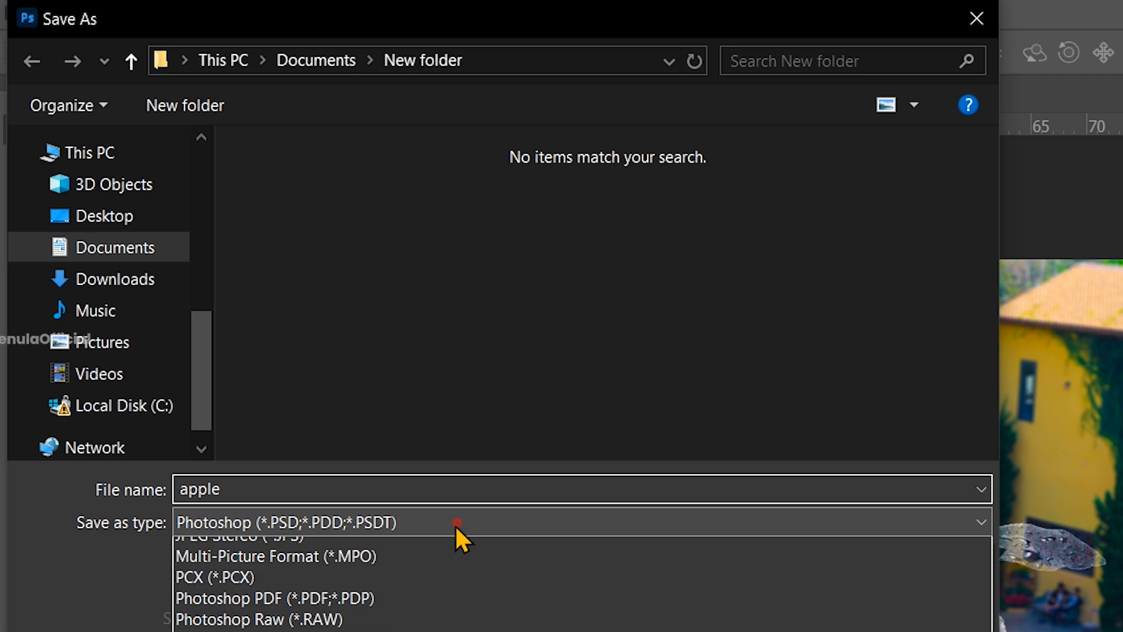
click(402, 521)
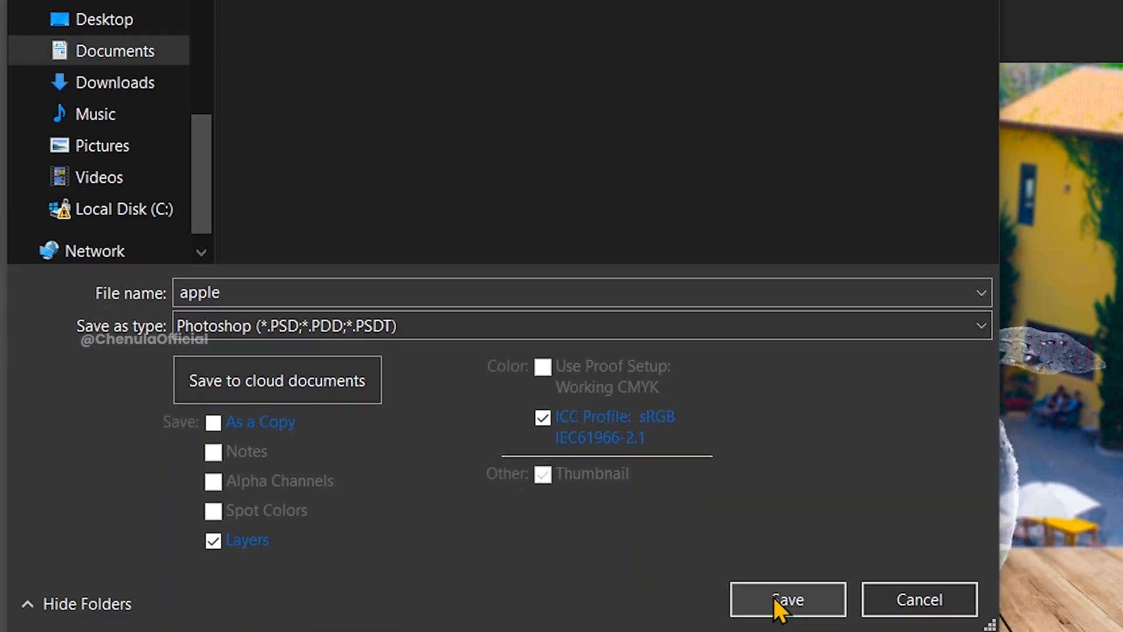
click(784, 601)
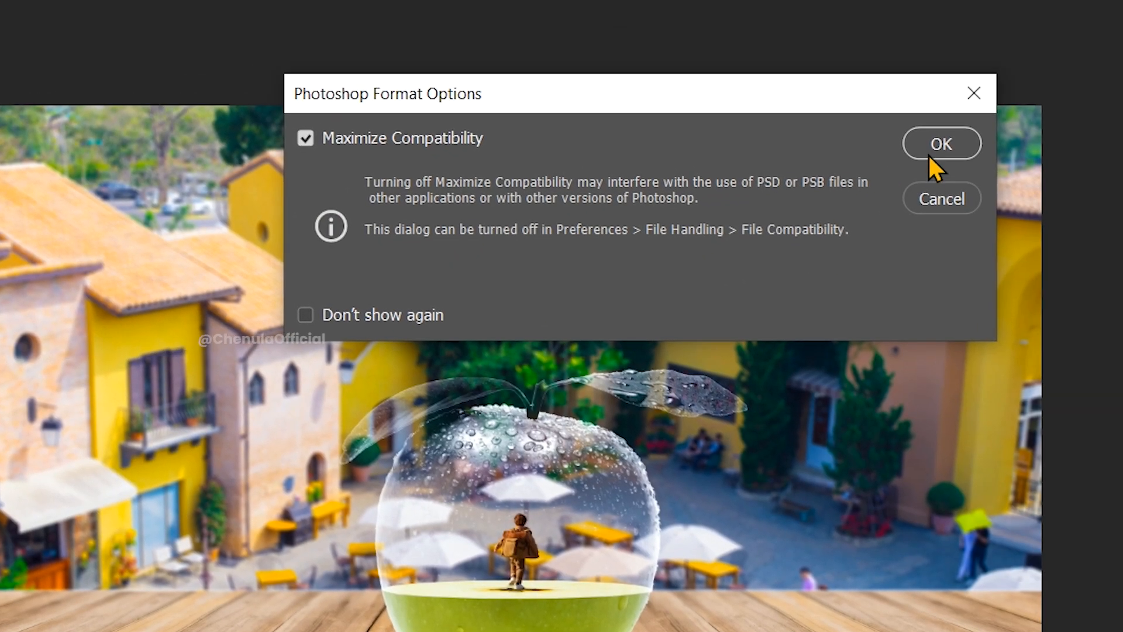
click(1050, 131)
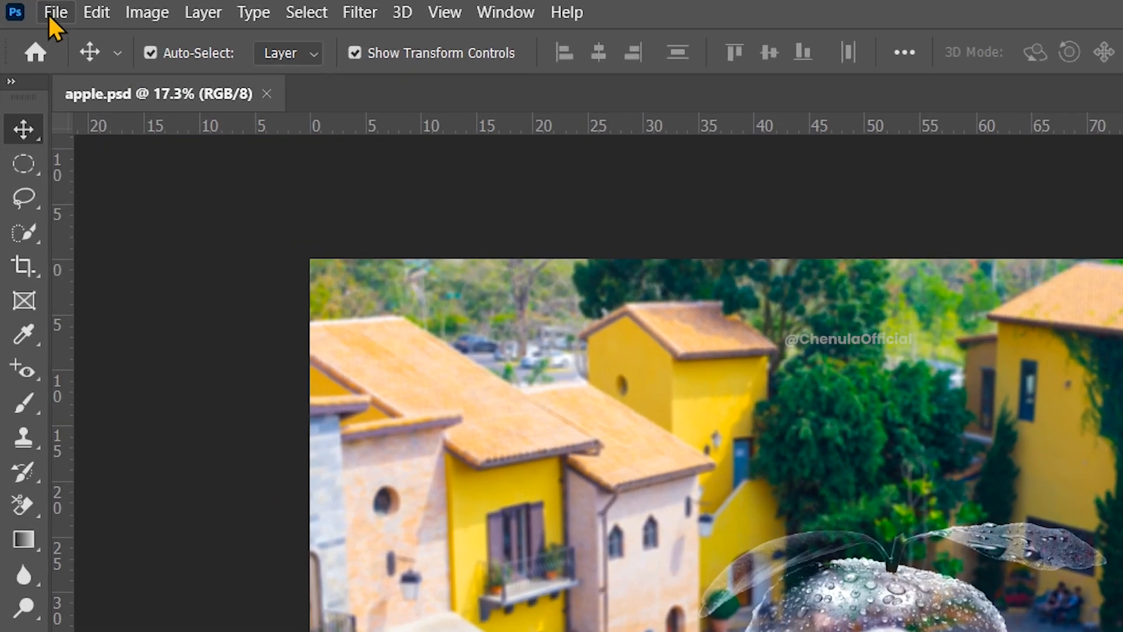
Step: Save a JPEG copy as apple.jpg in the same folder with quality 12 (Maximum) and Baseline ("Standard") format
click(52, 14)
click(156, 316)
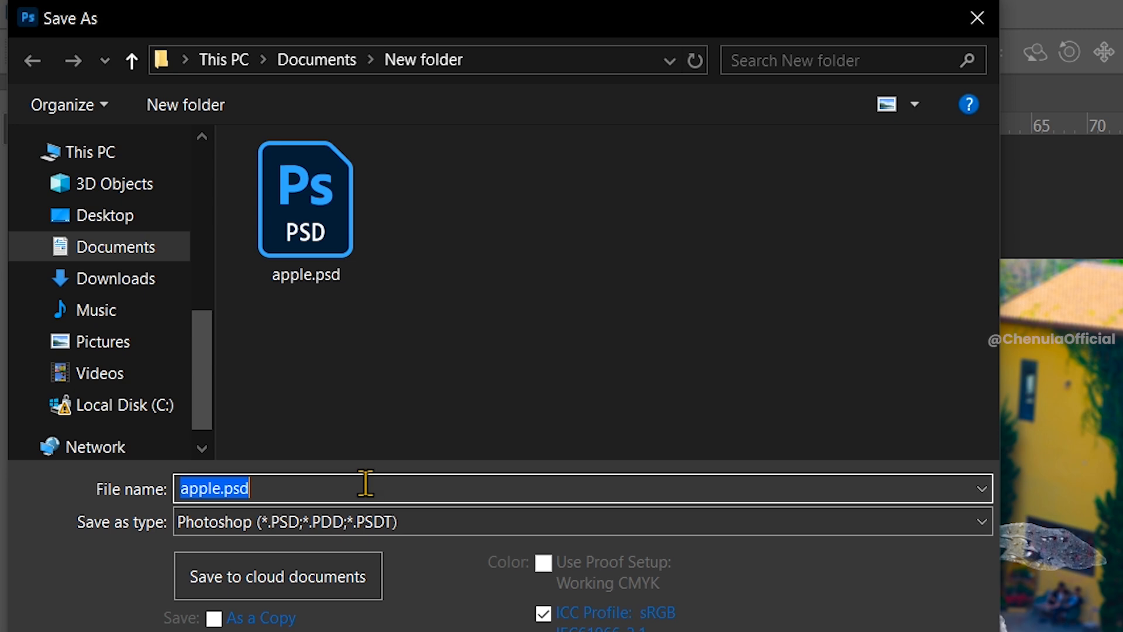
click(353, 522)
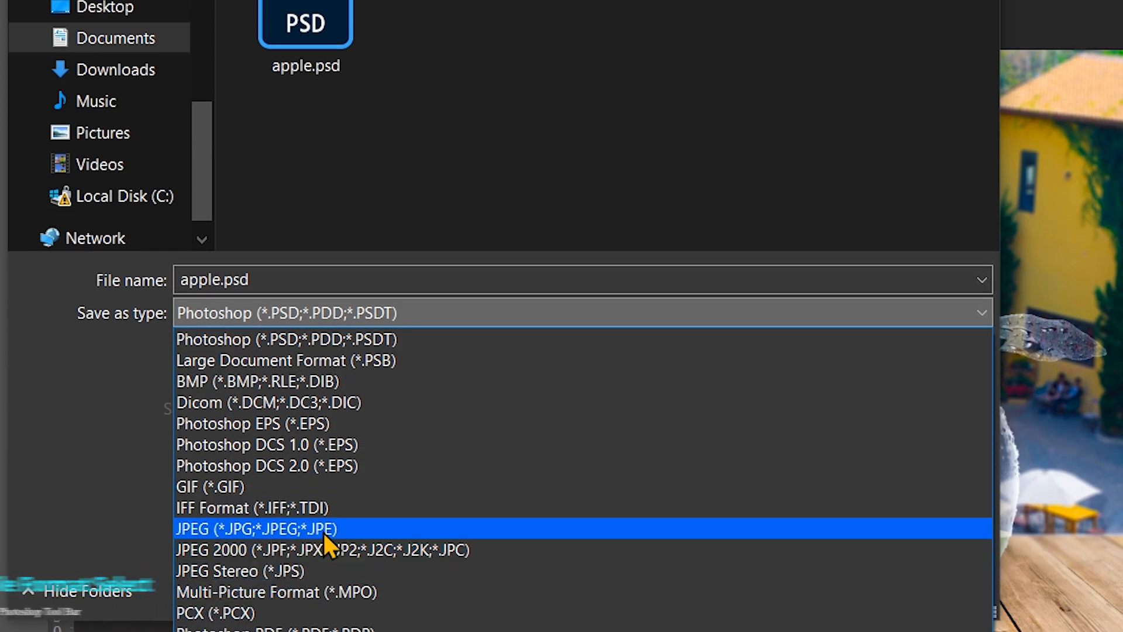
click(283, 529)
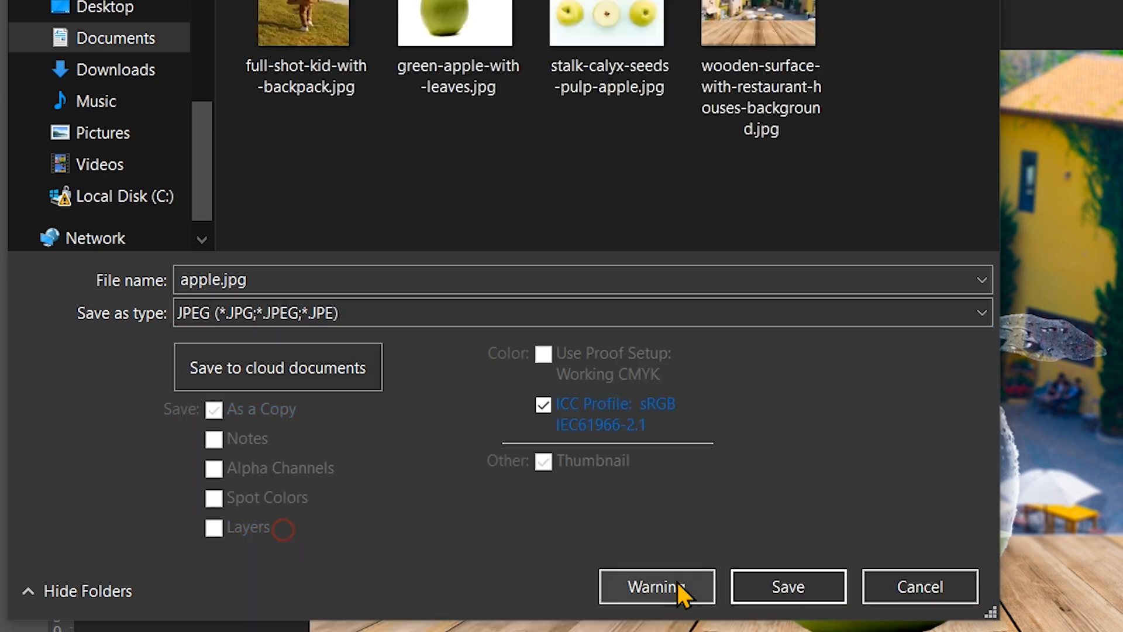
click(785, 588)
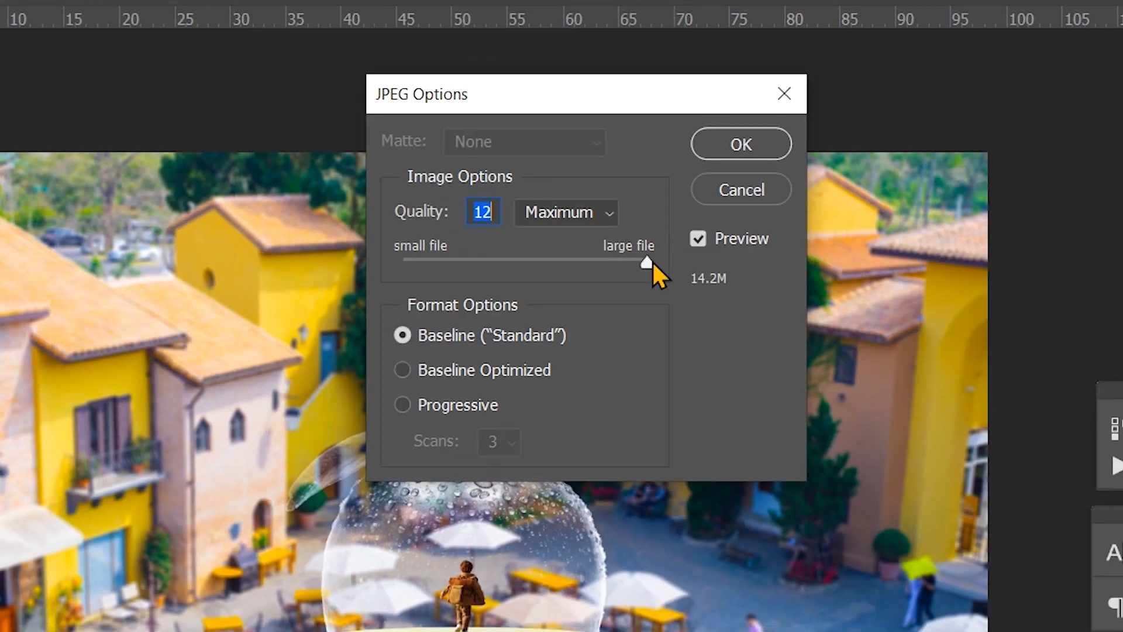
click(725, 147)
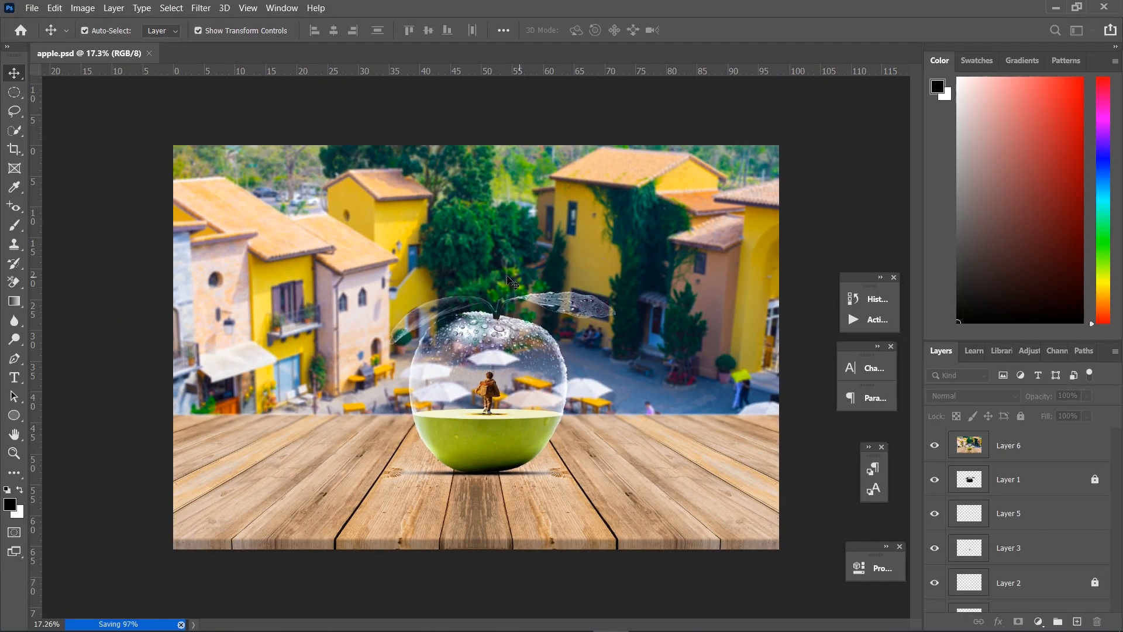